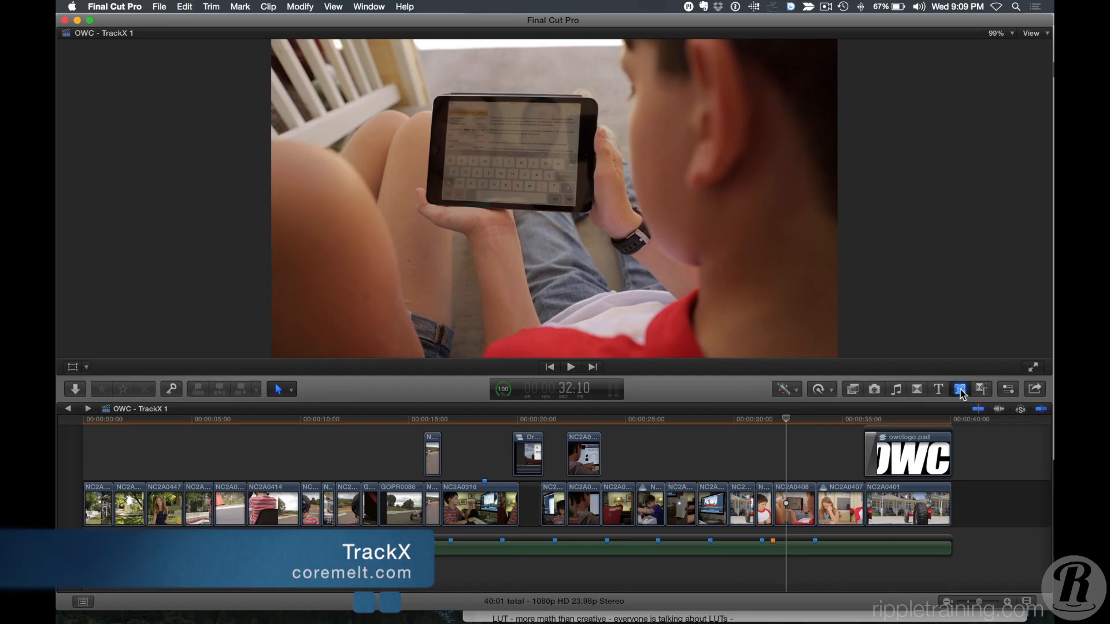
Open the C2 TrackX generators and mark the range of the NC2A0408 clip in the timeline.
left_click(960, 391)
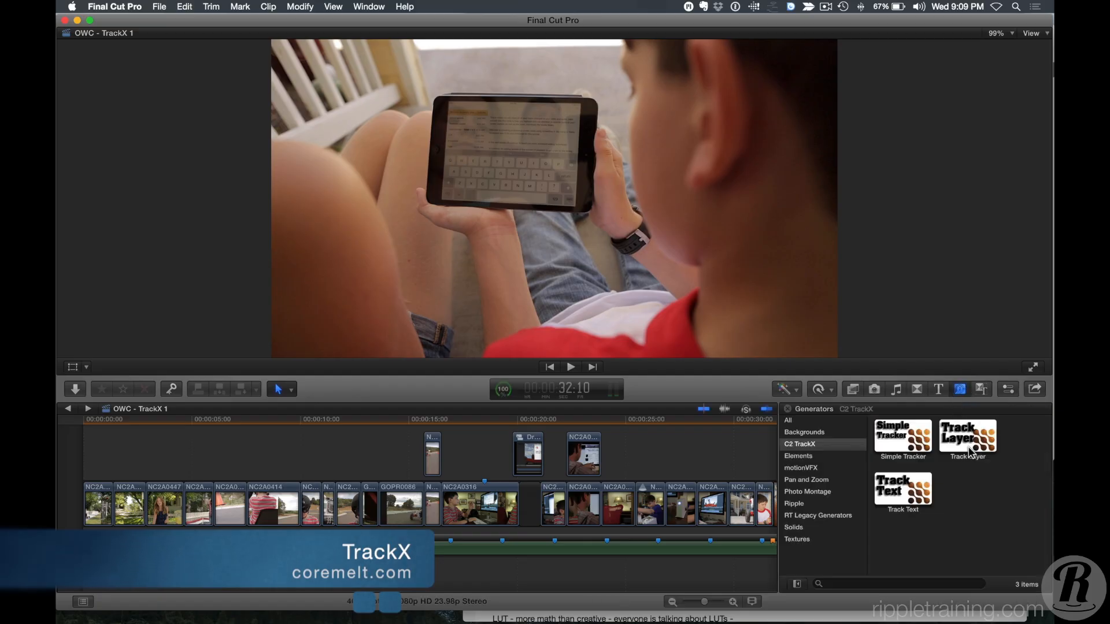
left_click(715, 462)
scroll(718, 461, "right", 1)
scroll(717, 461, "right", 5)
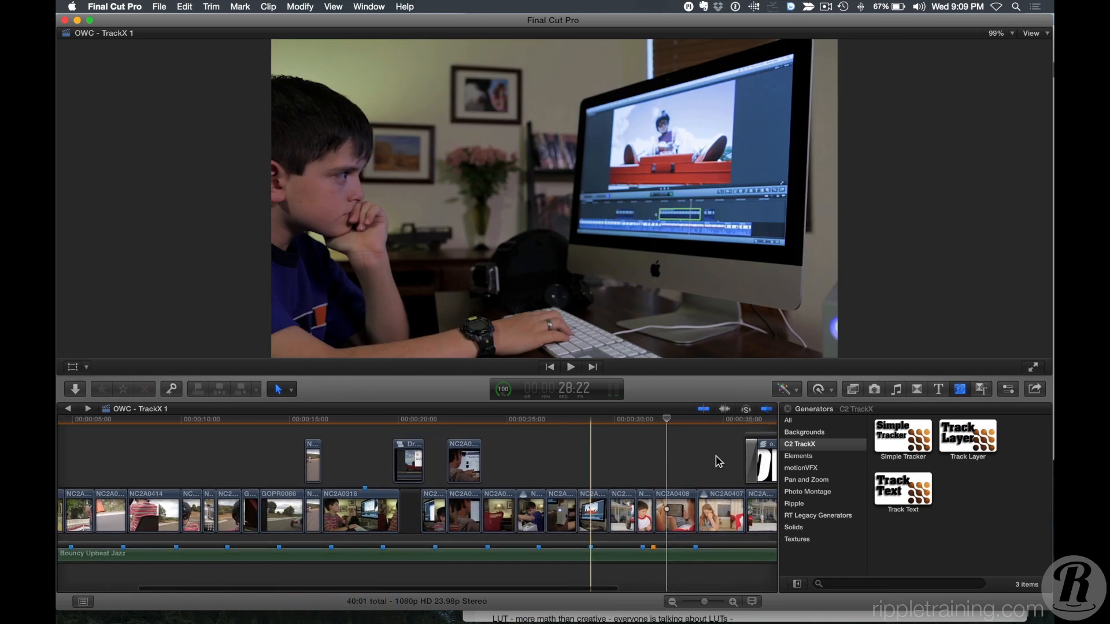
left_click(663, 448)
left_click_drag(670, 421, 673, 421)
key("x")
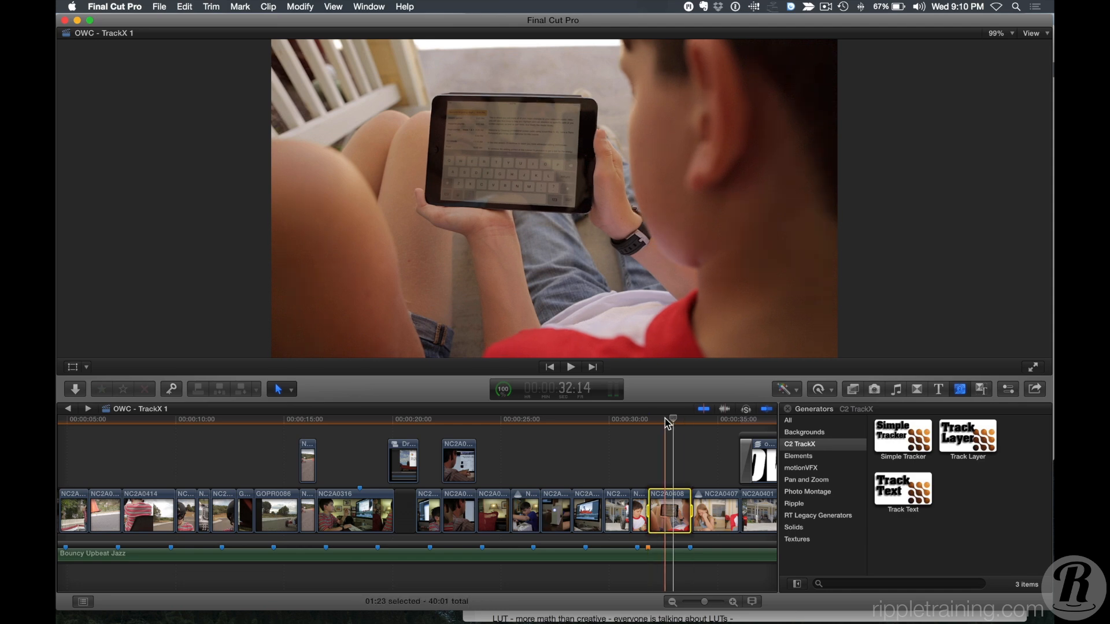
Connect a Track Layer generator over the marked clip and select it in the timeline.
left_click(962, 441)
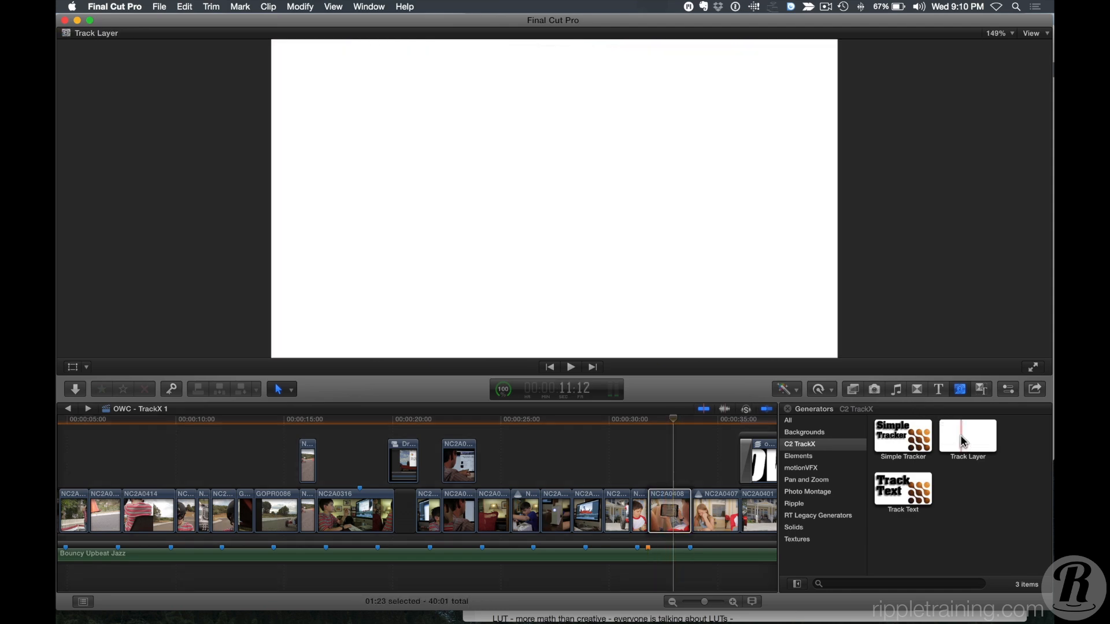
key("q")
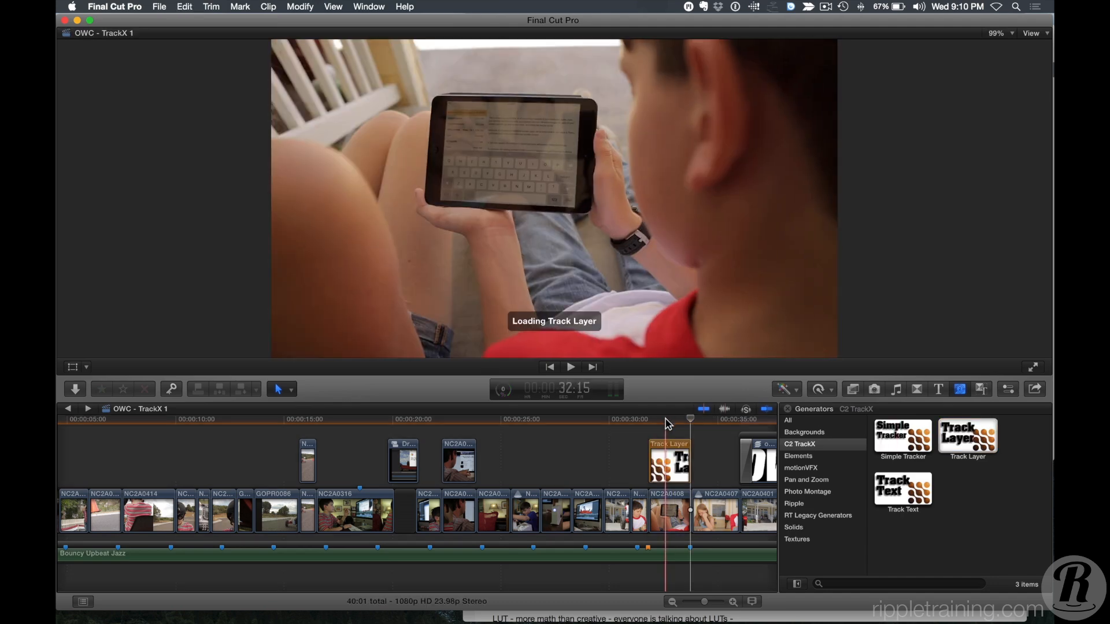
key("super+equal")
key("super+equal")
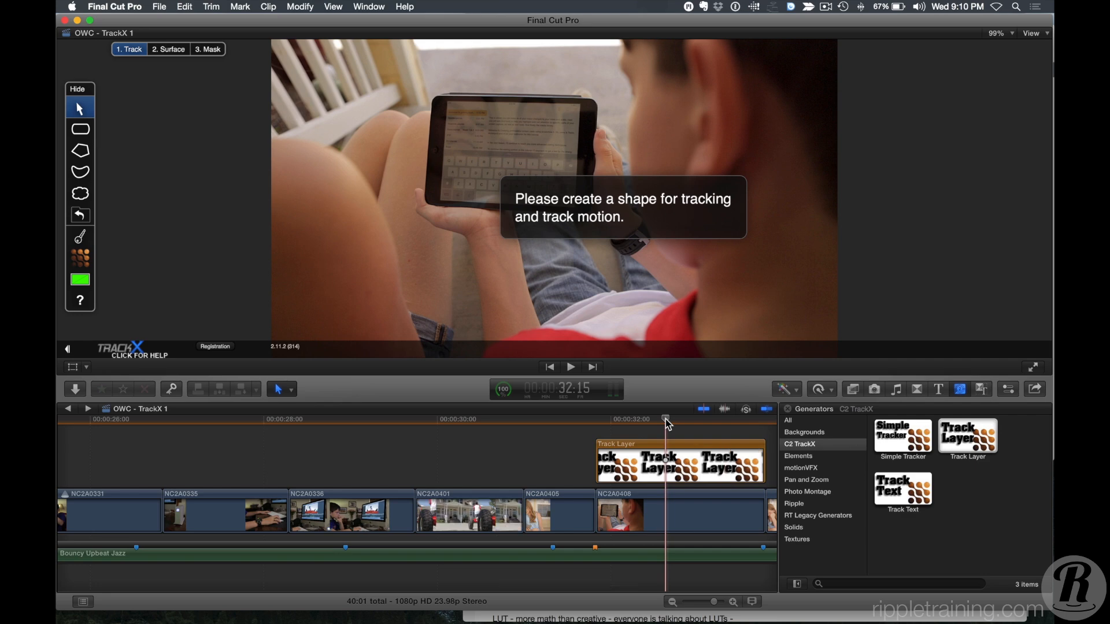
scroll(666, 420, "right", 1)
left_click(587, 421)
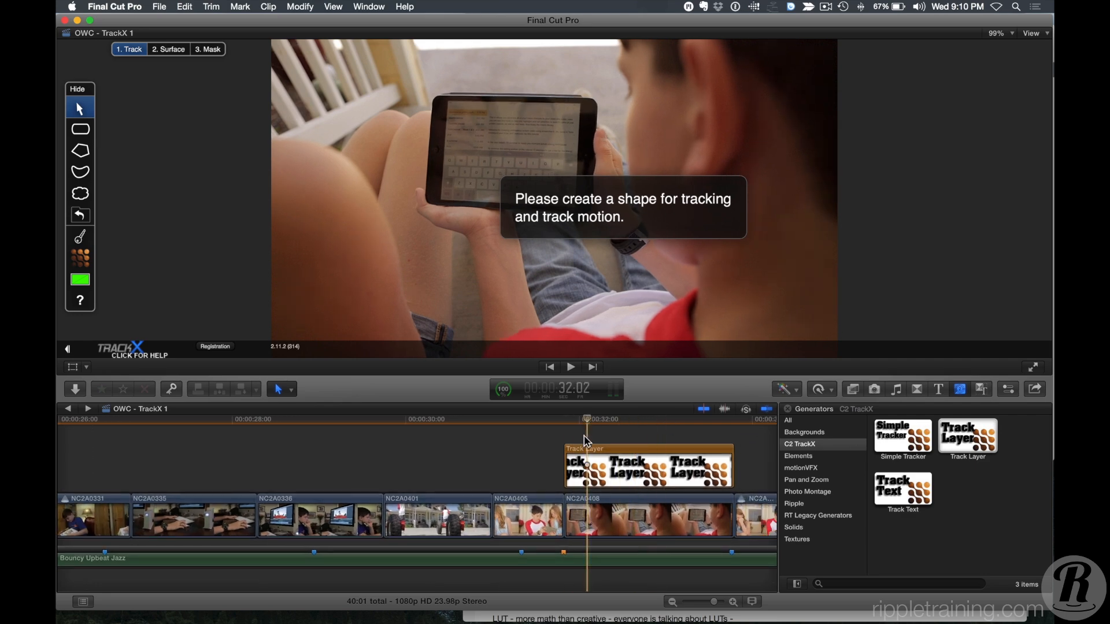
left_click(584, 457)
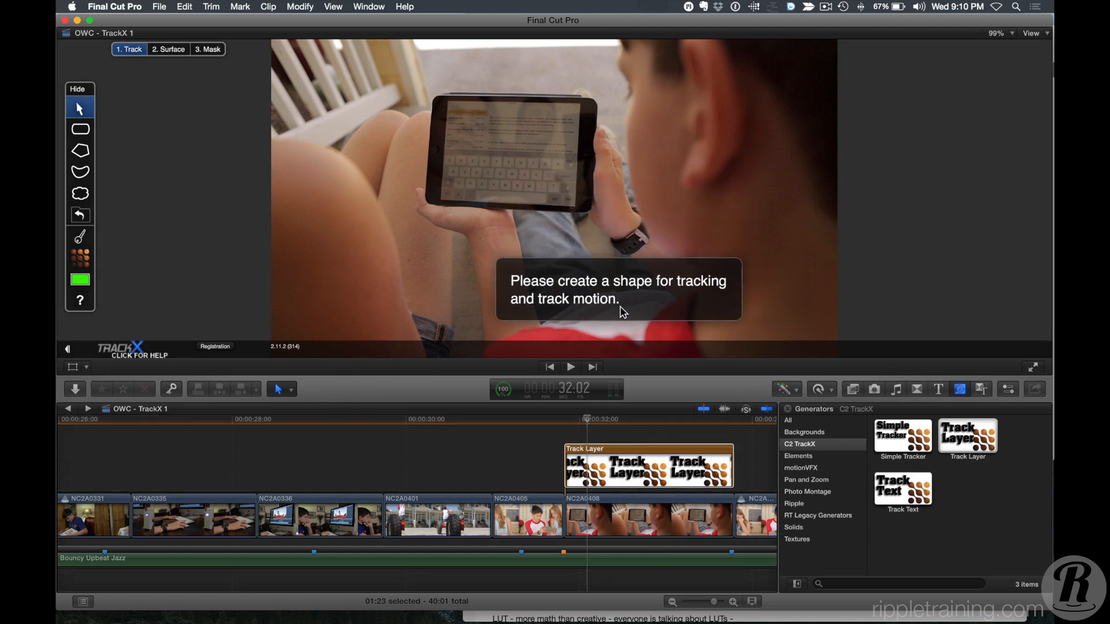
Move the TrackX tool palette beside the video and try outlining the tablet screen with the polygon tool.
left_click_drag(90, 97, 215, 99)
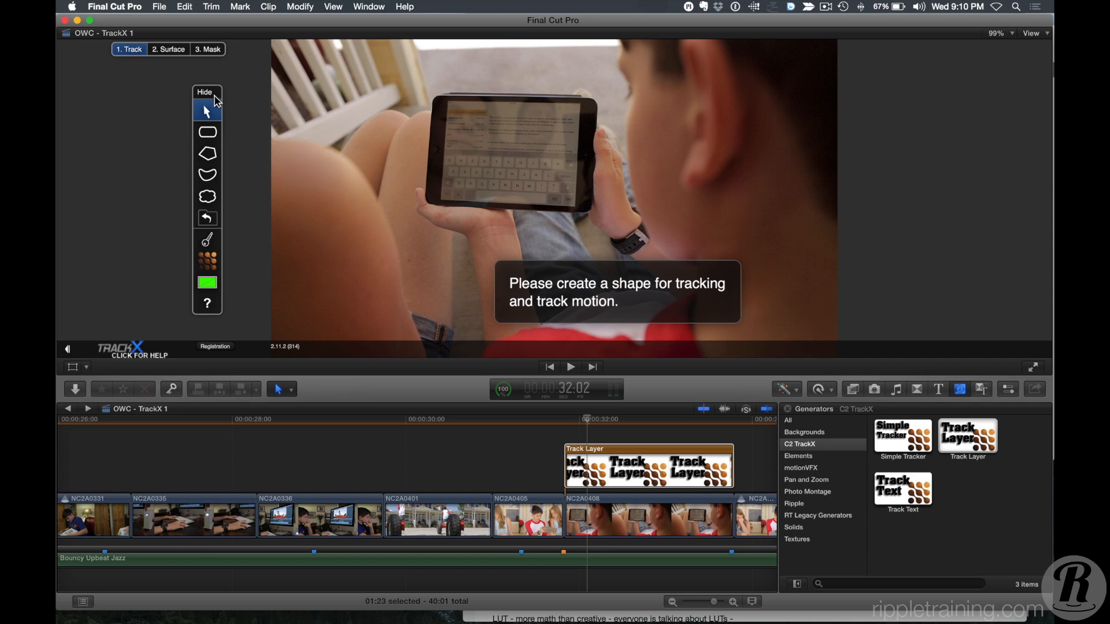
left_click(207, 159)
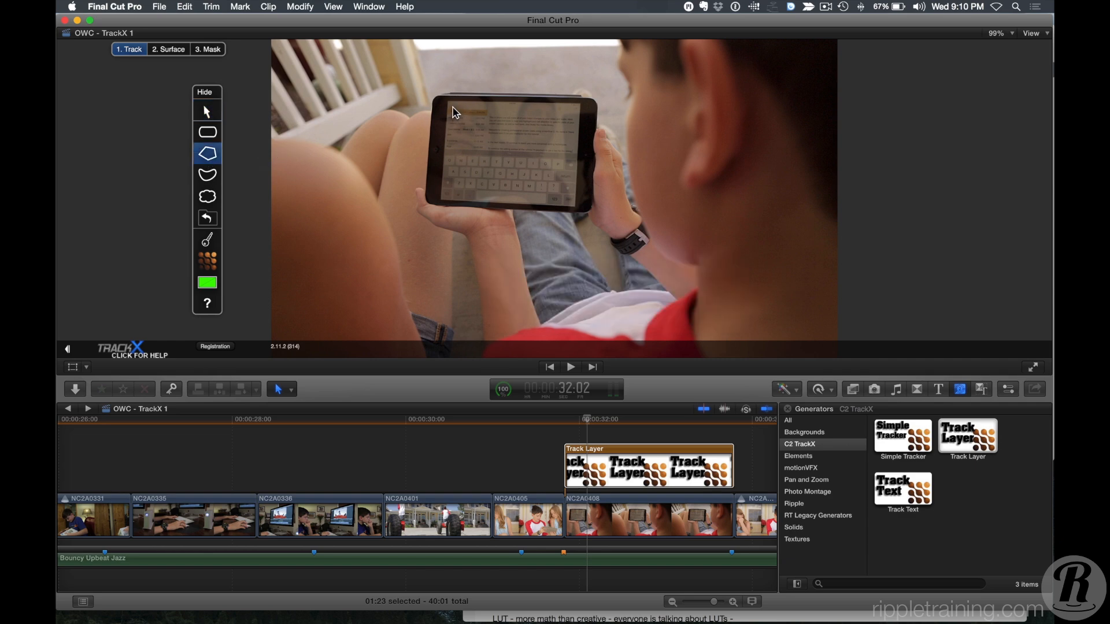
left_click(450, 102)
left_click(436, 188)
left_click(451, 113)
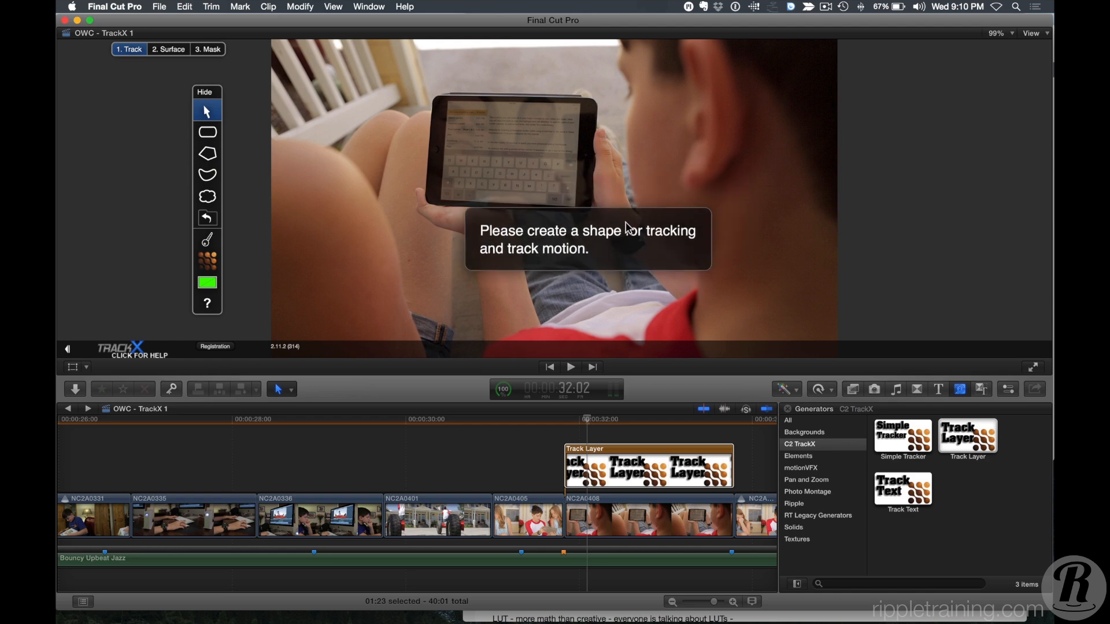
Move the playhead to the Track Layer's start and outline the tablet screen with a four-point polygon shape.
left_click(583, 420)
left_click_drag(585, 425, 567, 422)
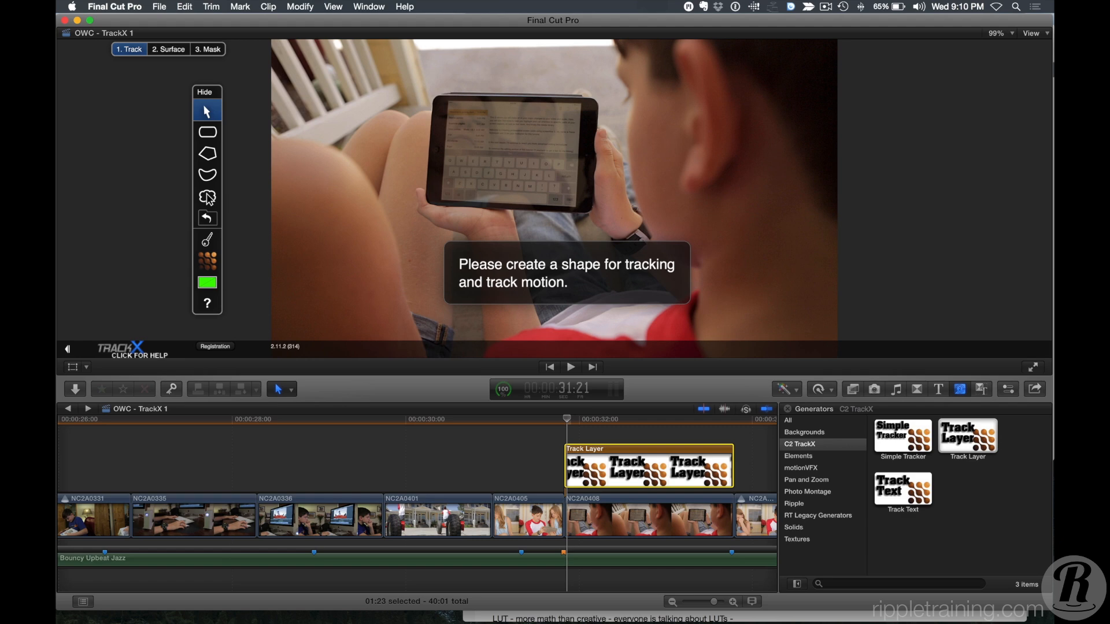
left_click(208, 154)
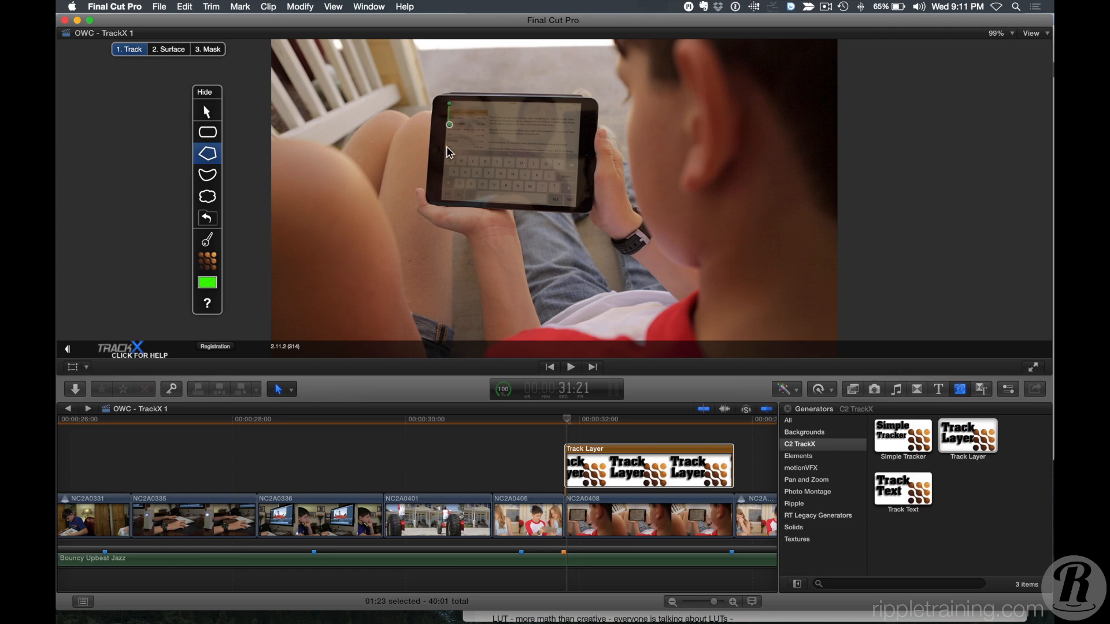
left_click(443, 197)
left_click(577, 207)
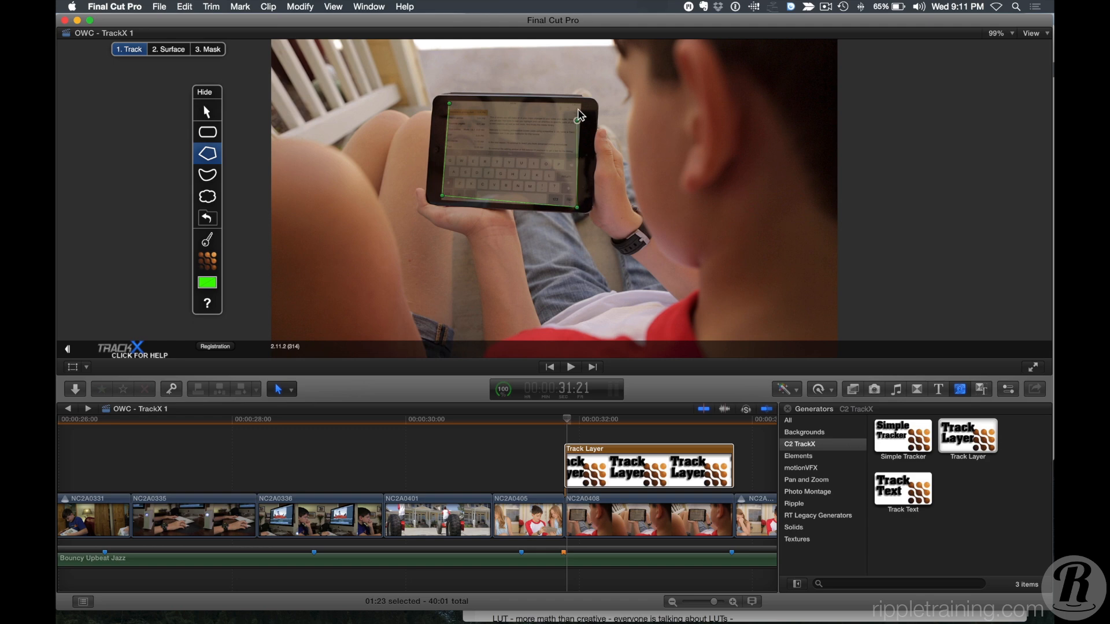
left_click(580, 102)
left_click(443, 103)
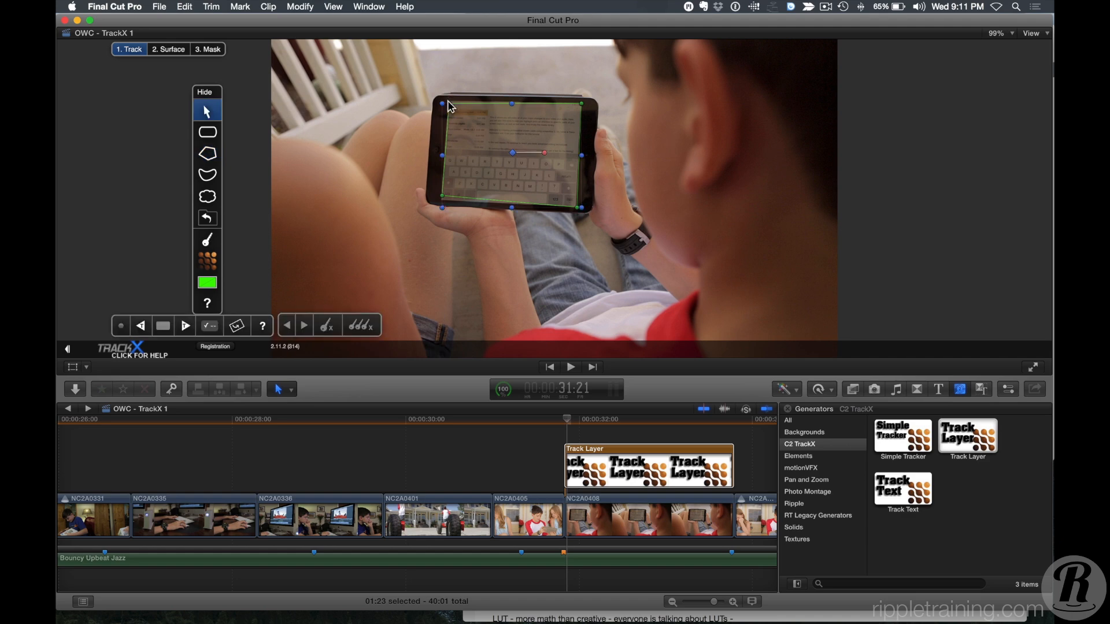
left_click(730, 116)
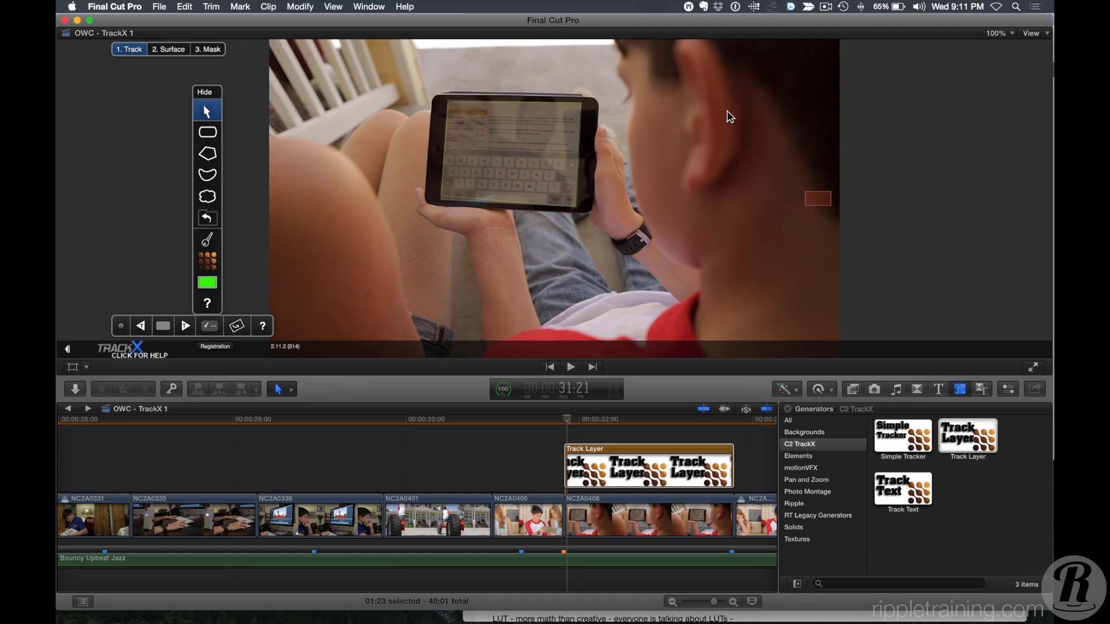
Zoom the viewer to 150% and adjust the shape's corners to match the tablet screen edges.
key("super+equal")
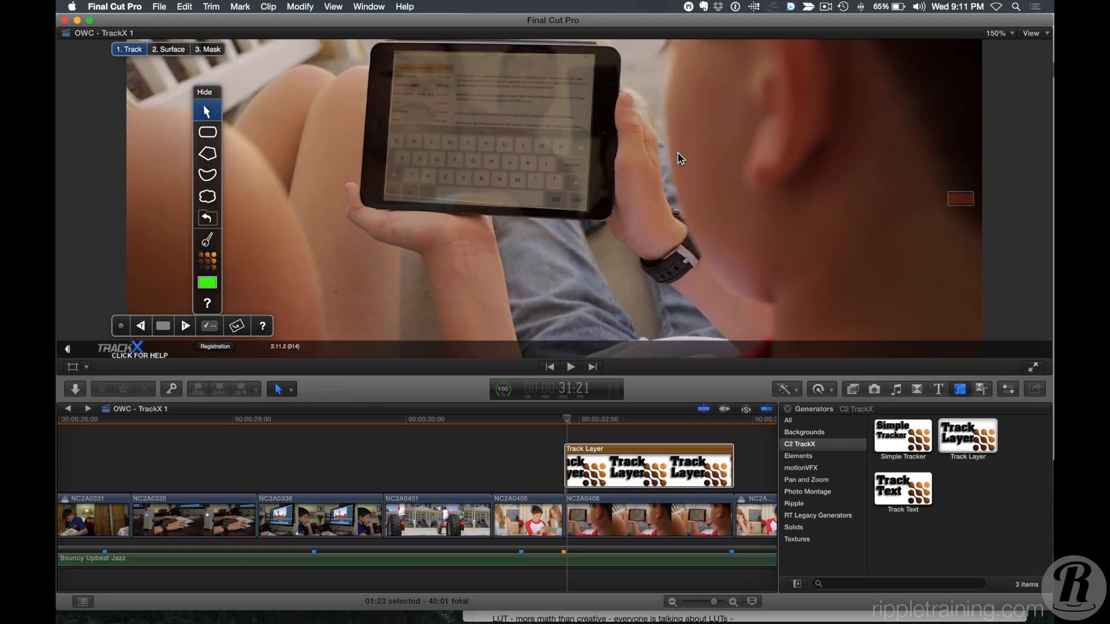
left_click(488, 76)
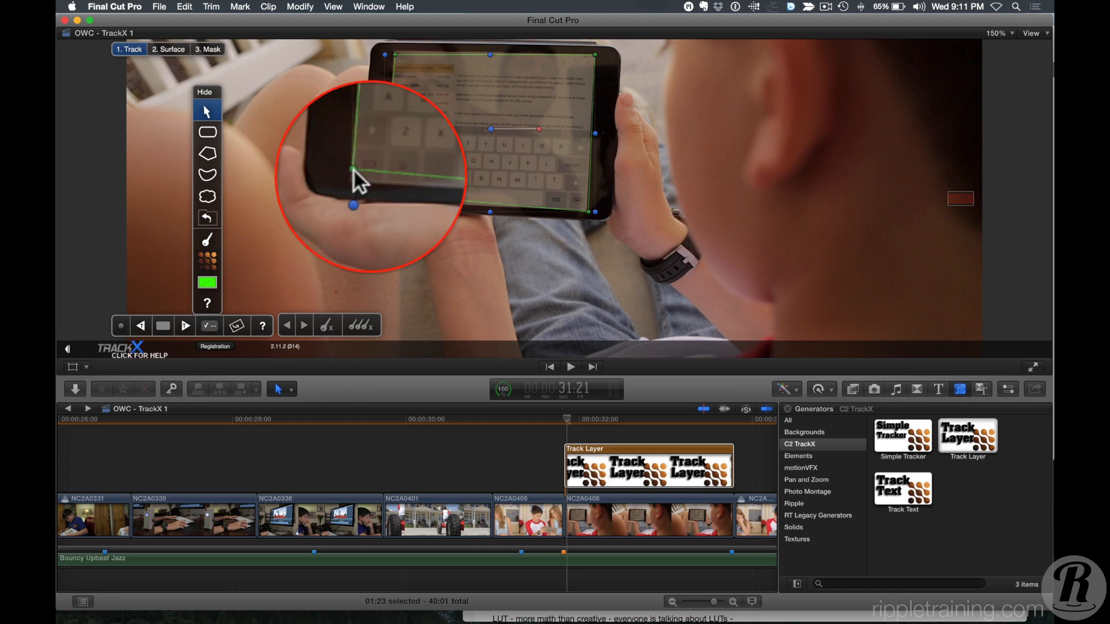
left_click_drag(354, 173, 352, 182)
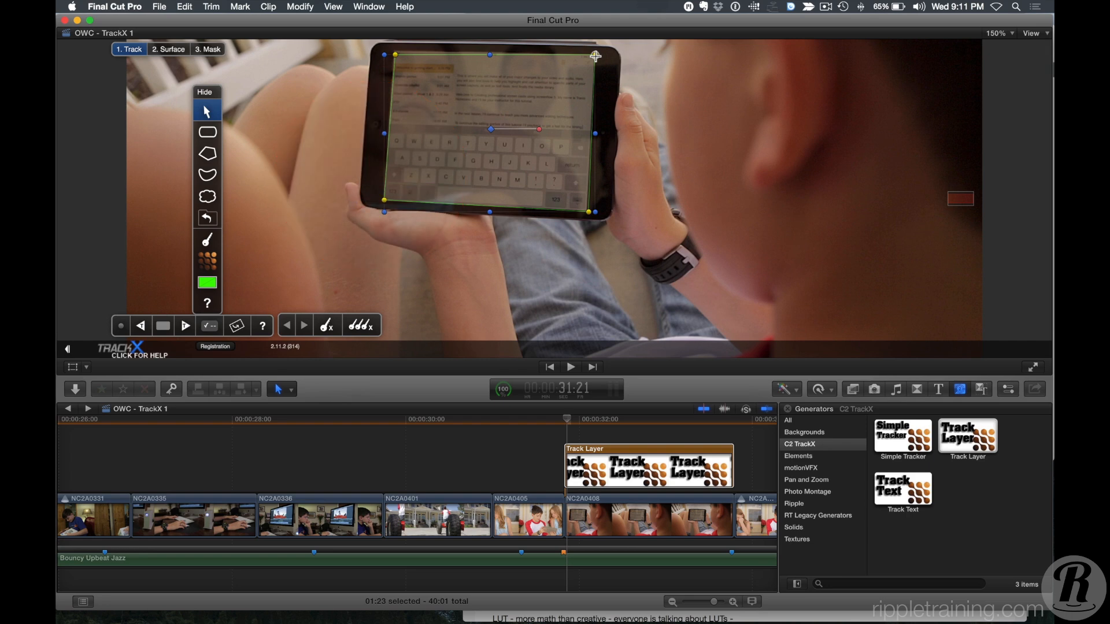
left_click_drag(595, 60, 595, 58)
left_click_drag(394, 53, 394, 52)
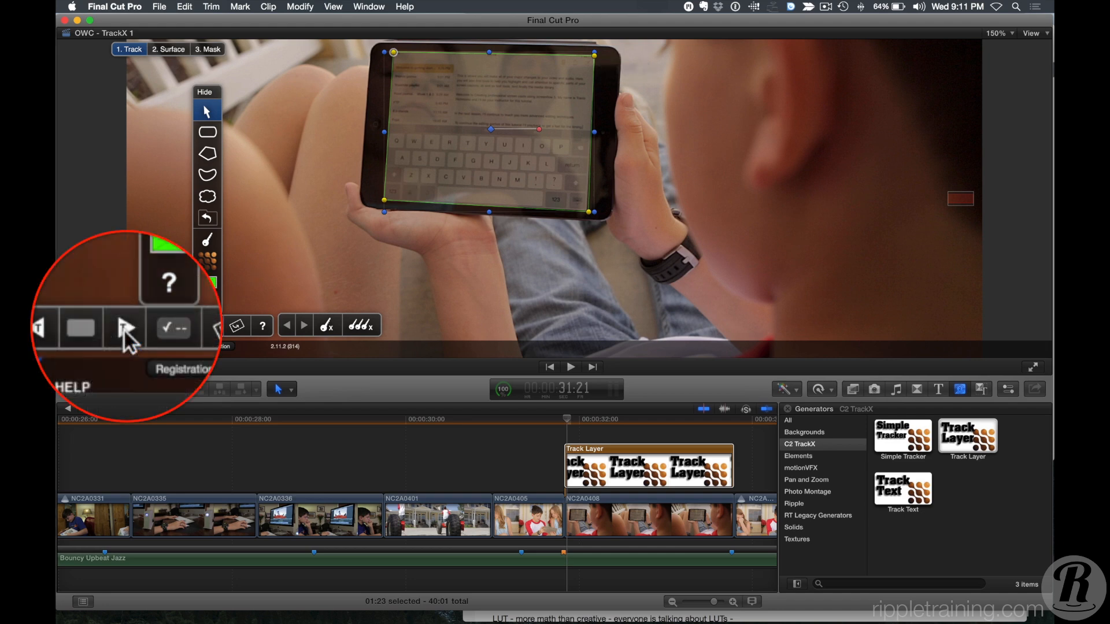
Track the shape's motion forward through the clip and play back the tracked section.
left_click(185, 327)
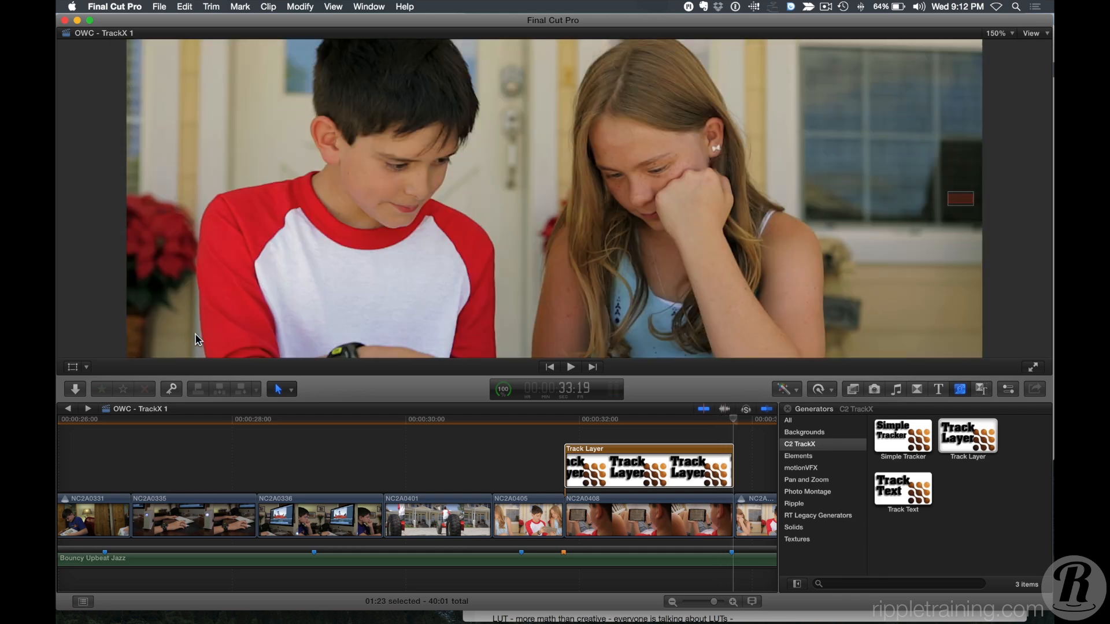
mouse_move(646, 421)
left_mouse_down()
mouse_move(597, 421)
mouse_move(646, 418)
mouse_move(633, 421)
left_mouse_up()
key("space")
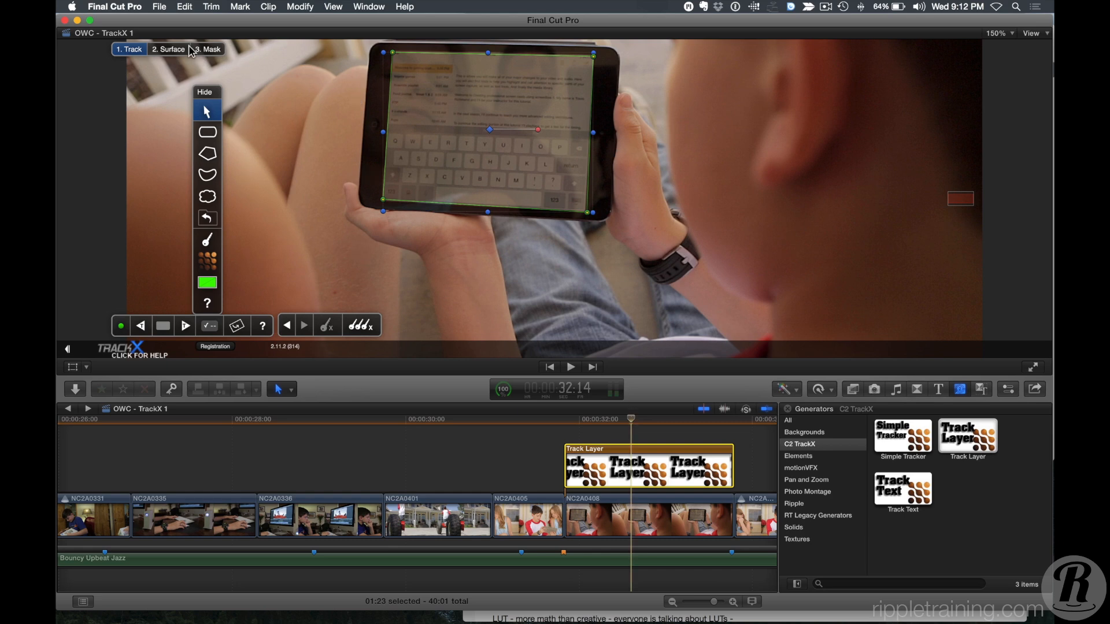
Switch to the Surface stage and open the Track Layer's inspector.
left_click(168, 49)
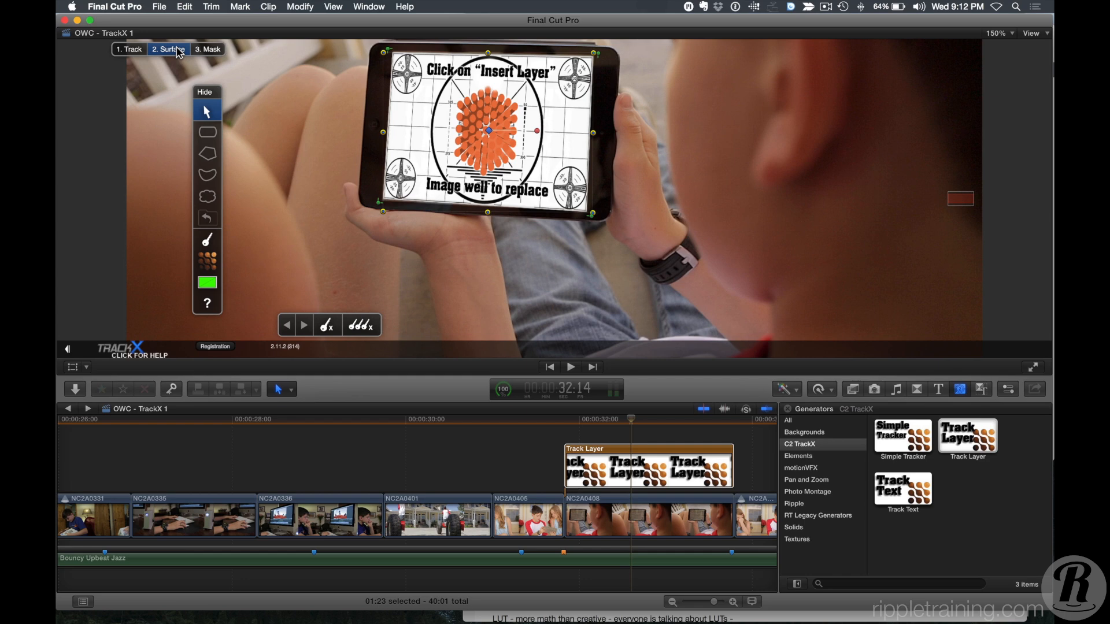
key("super+4")
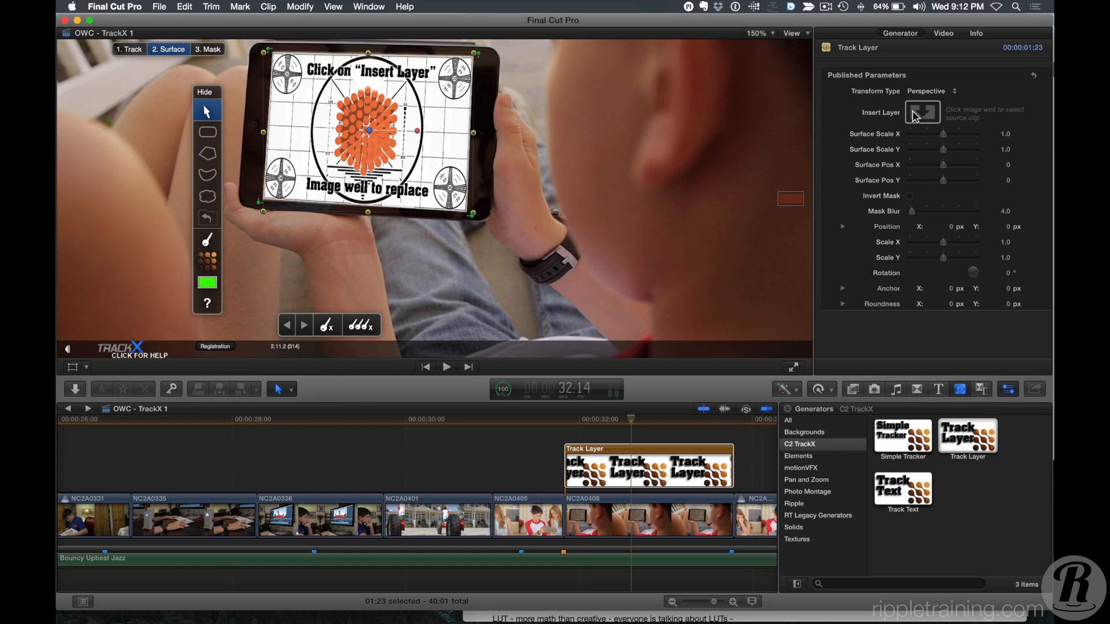
Show the browser with the Helmet Cam event and reselect the Track Layer clip.
key("ctrl+super+1")
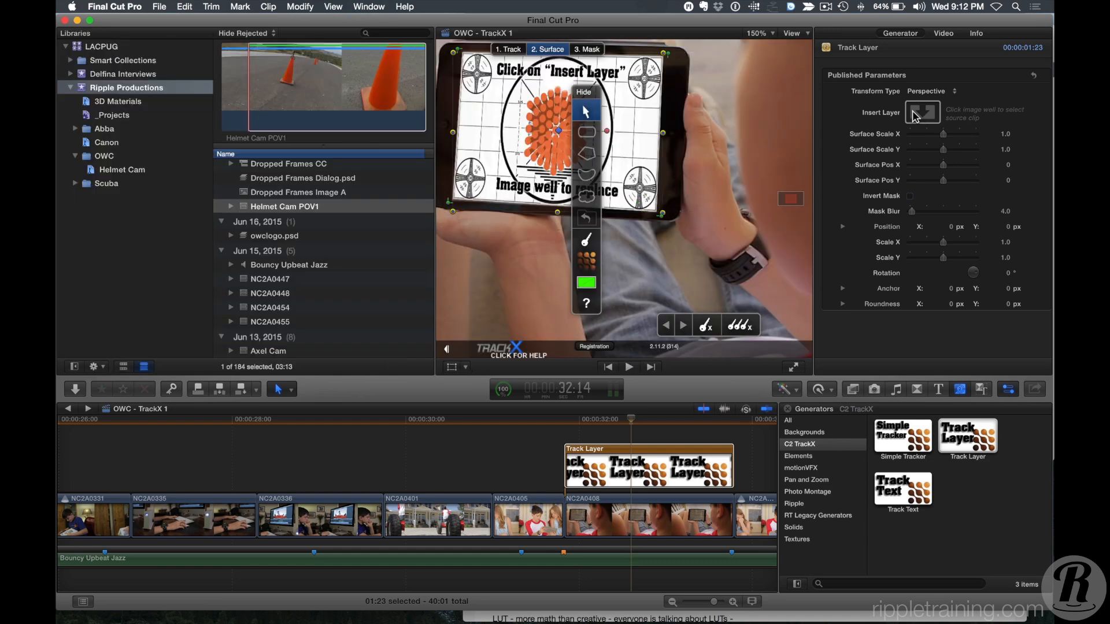
left_click(124, 170)
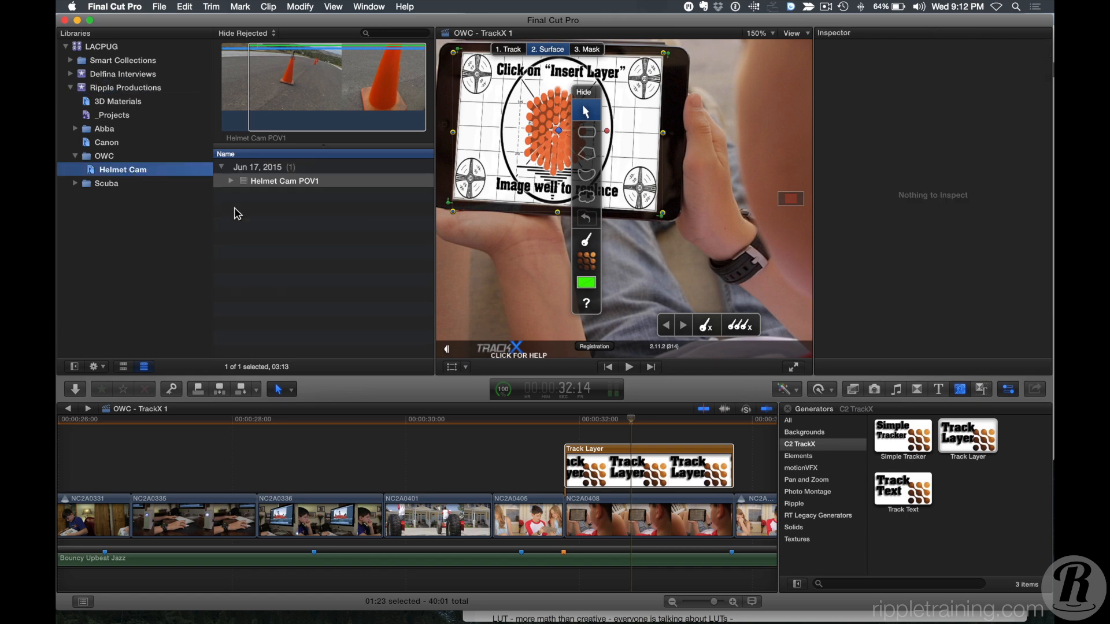
left_click(636, 466)
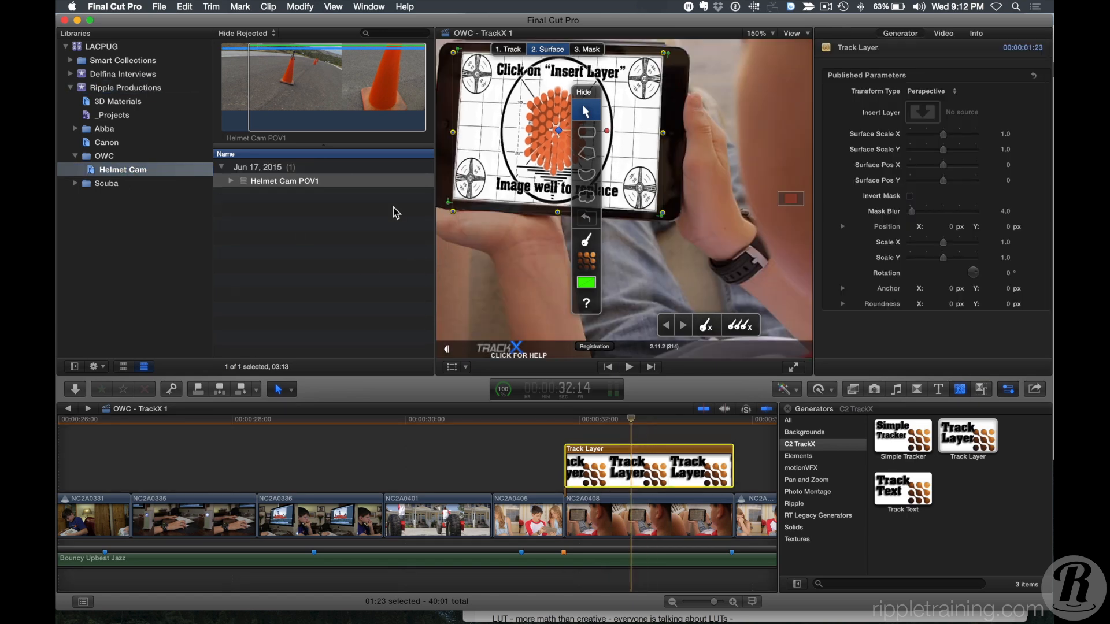
left_click(292, 107)
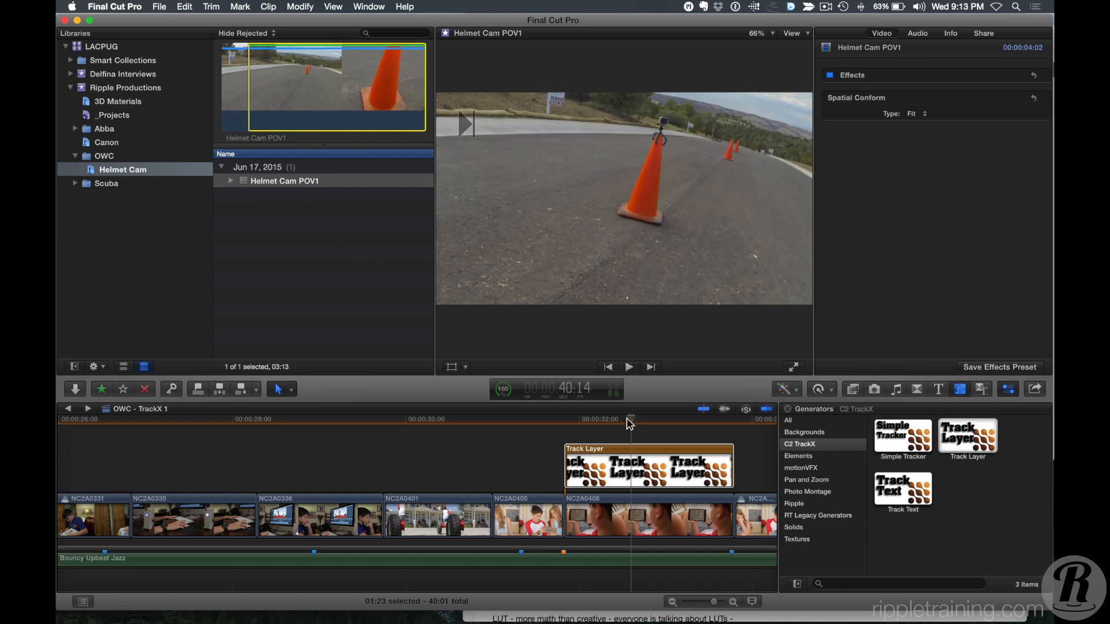
left_click(631, 423)
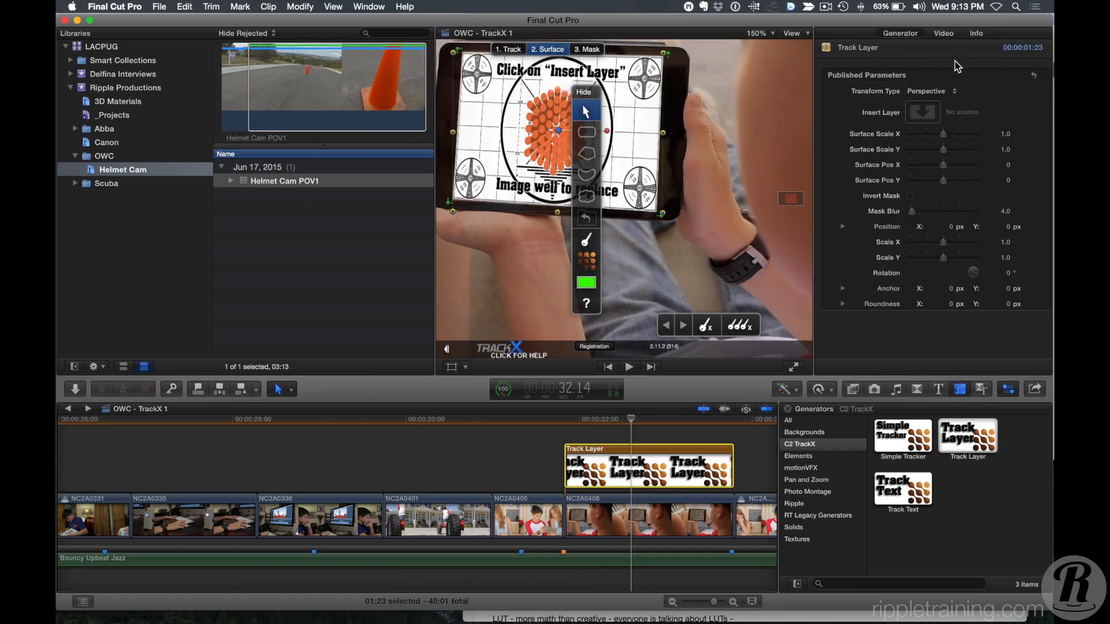
Set the Insert Layer source to the Helmet Cam POV1 clip and hide the browser.
left_click(923, 114)
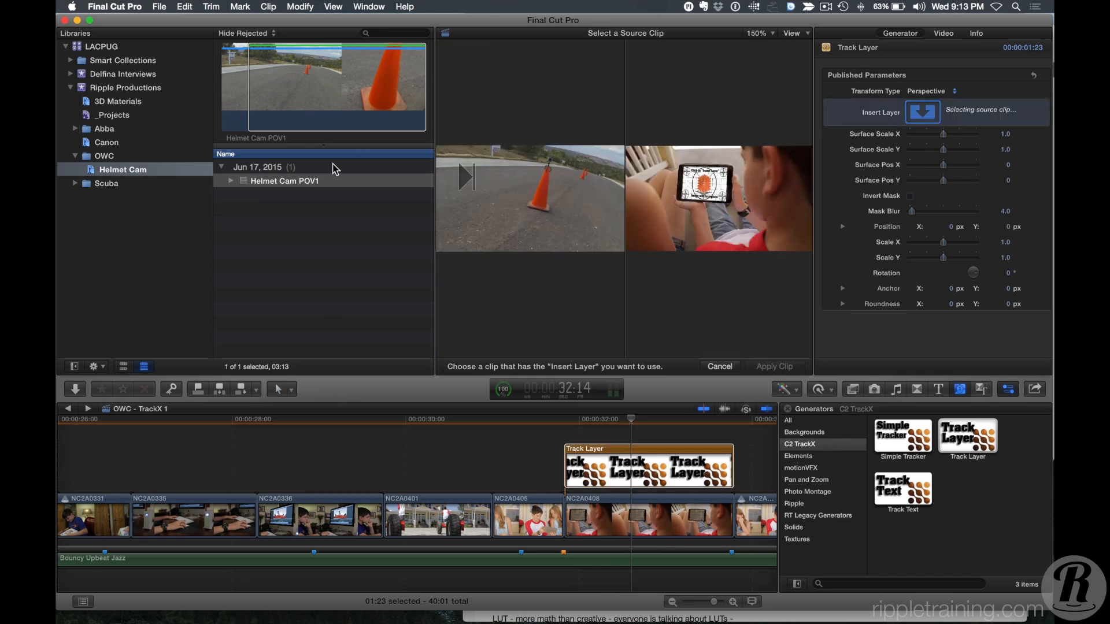
left_click(335, 110)
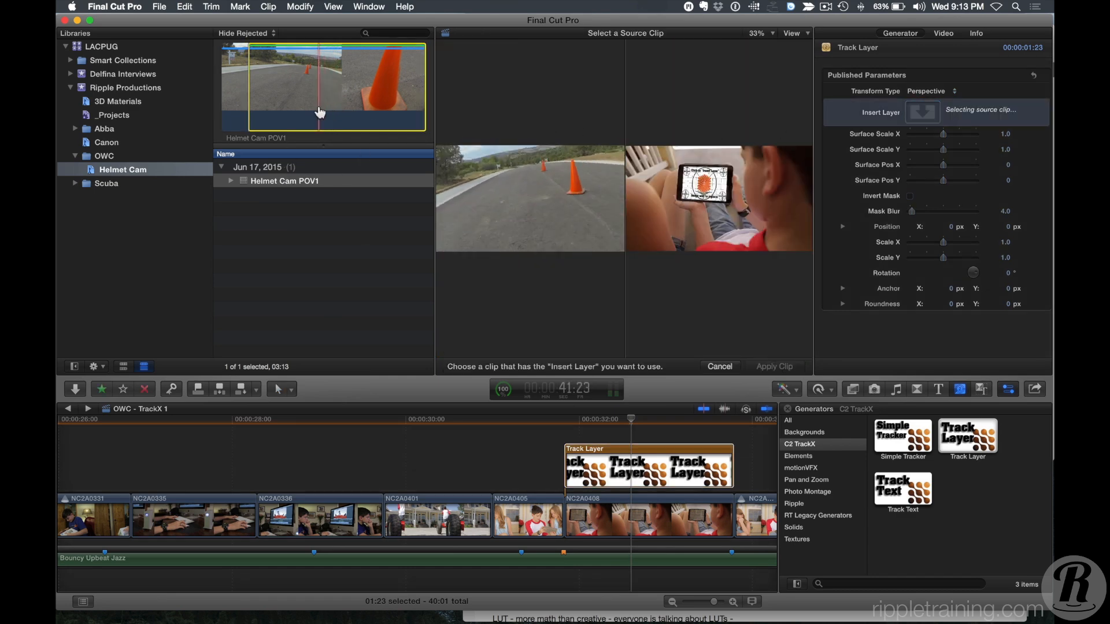
left_click(263, 103)
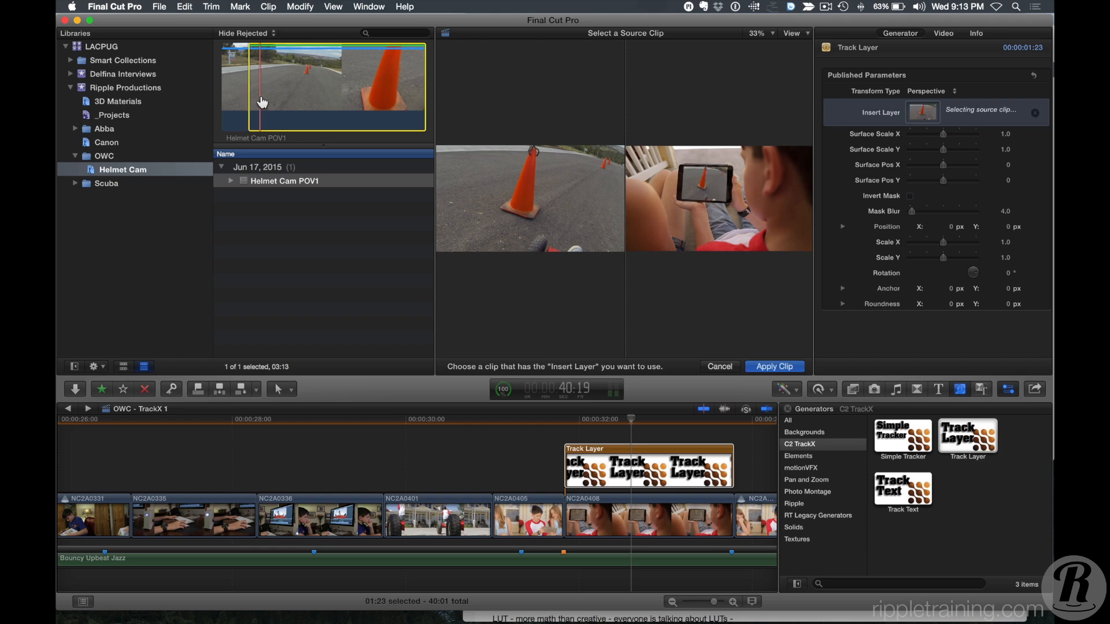
left_click(770, 367)
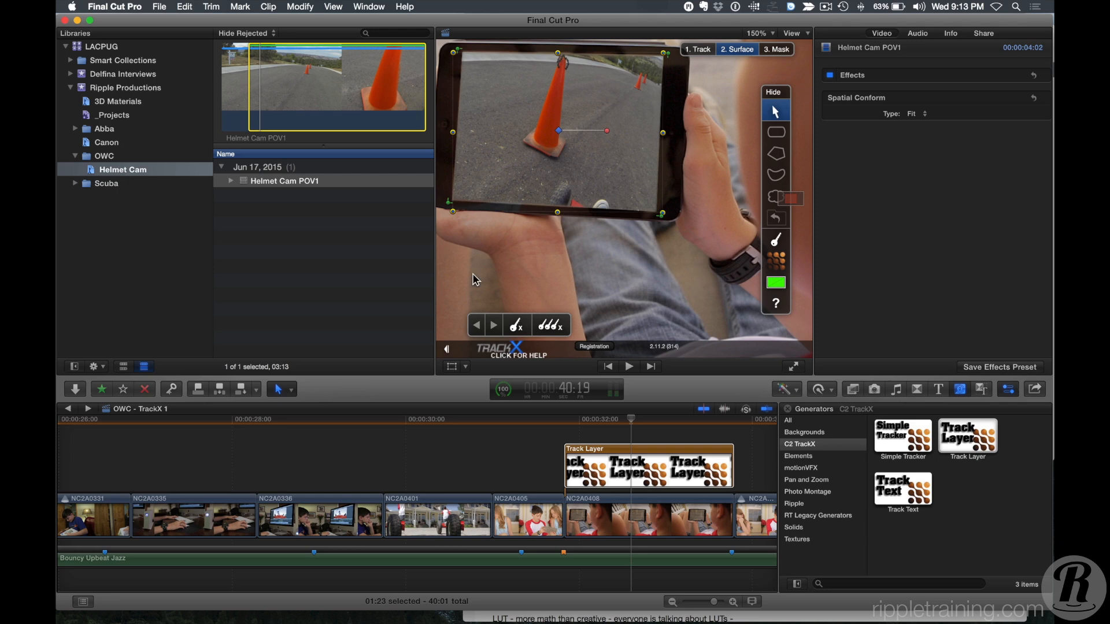
key("ctrl+super+1")
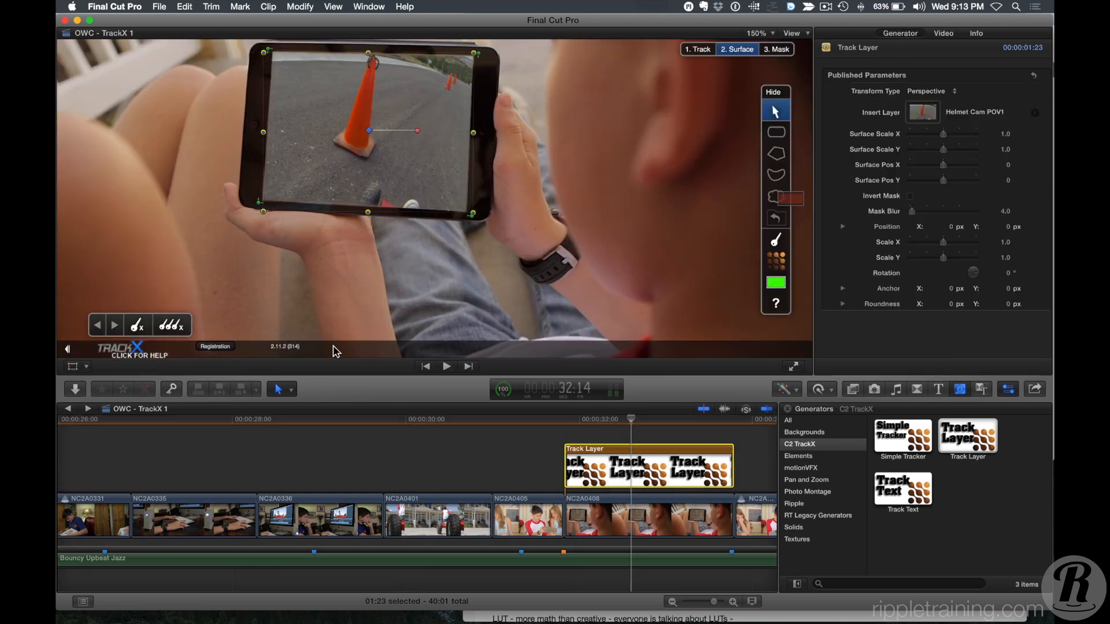
Fit the viewer and play back the tracked tablet section to review the inserted Helmet Cam footage.
left_click(806, 35)
left_click(755, 34)
left_click(755, 33)
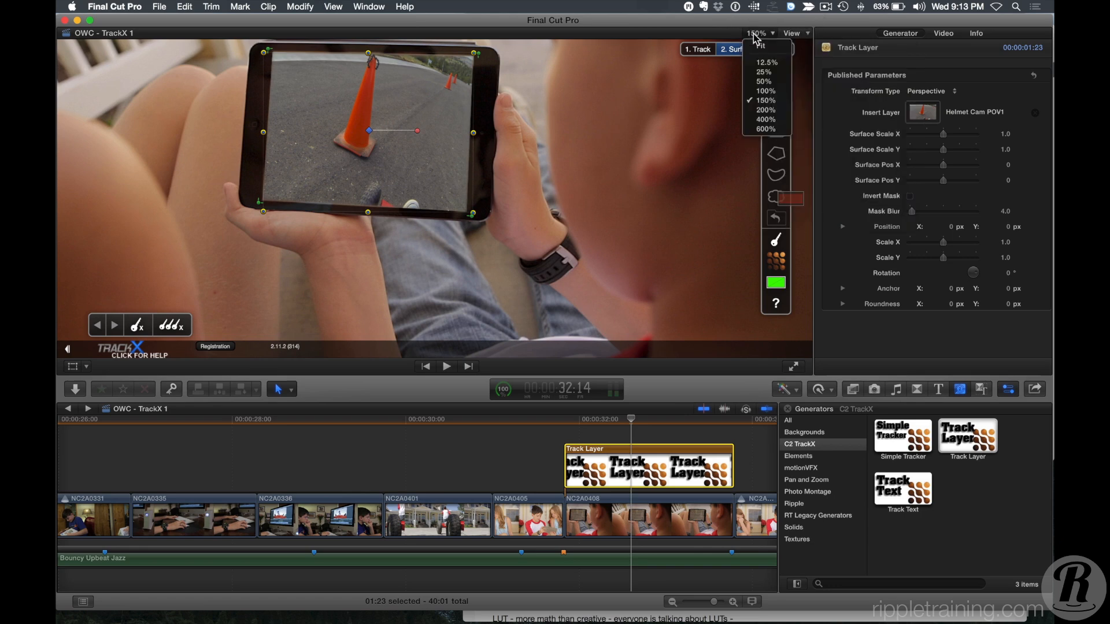
left_click(764, 47)
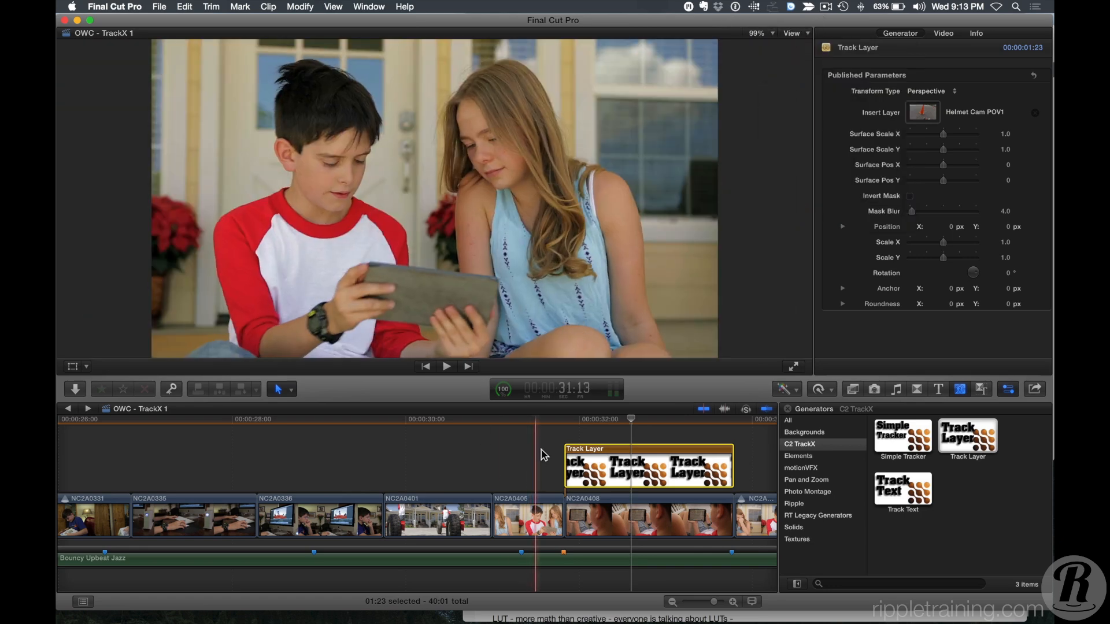
left_click(562, 427)
left_click_drag(559, 426, 556, 427)
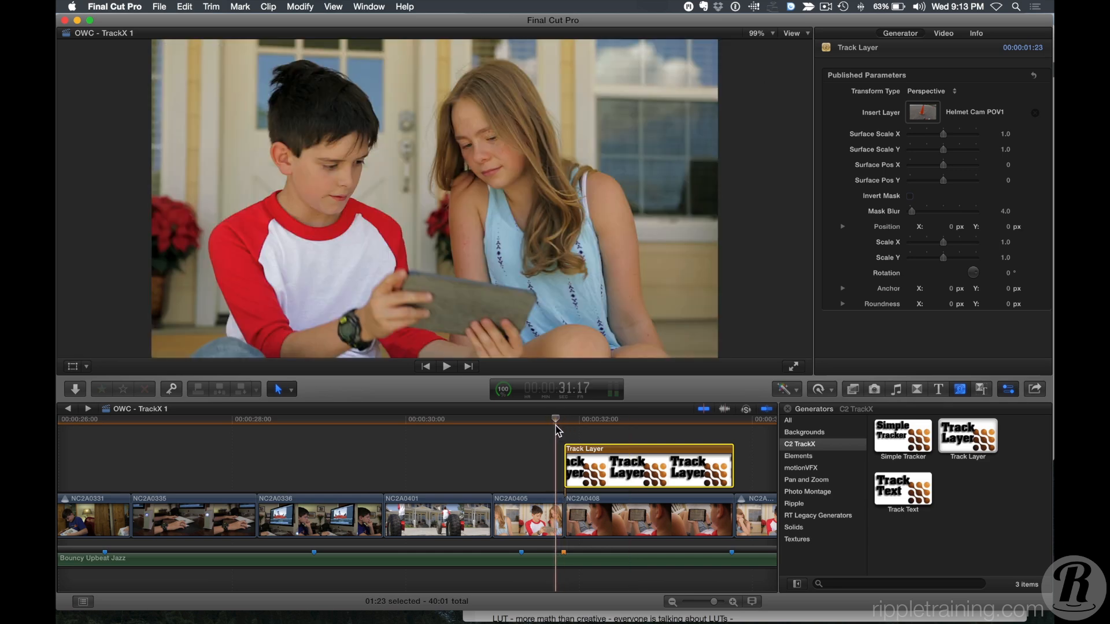
key("space")
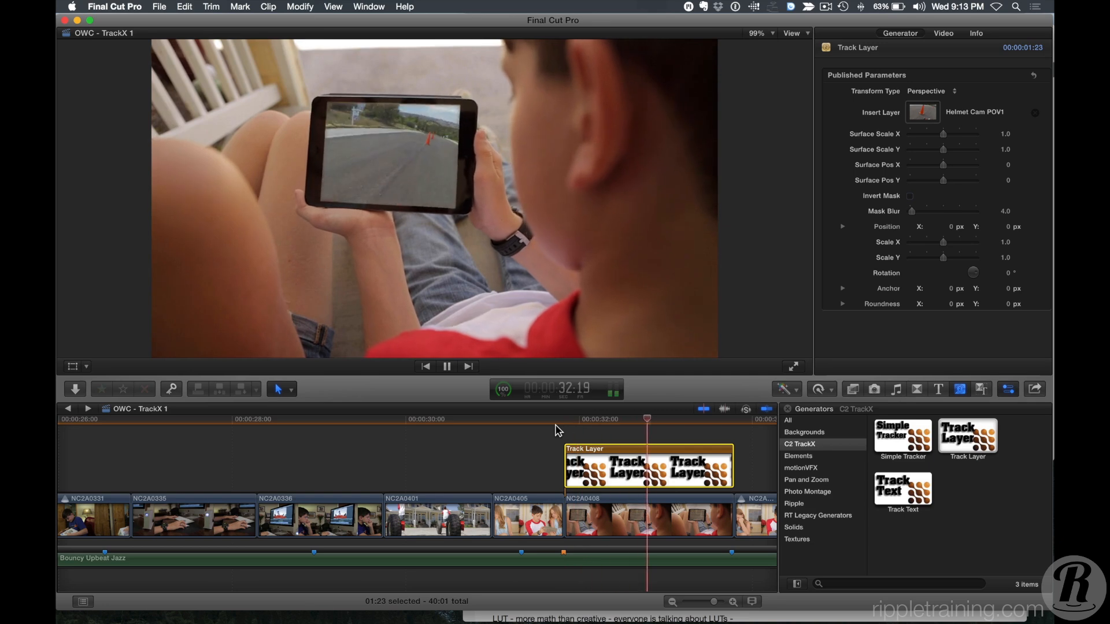
left_click(493, 426)
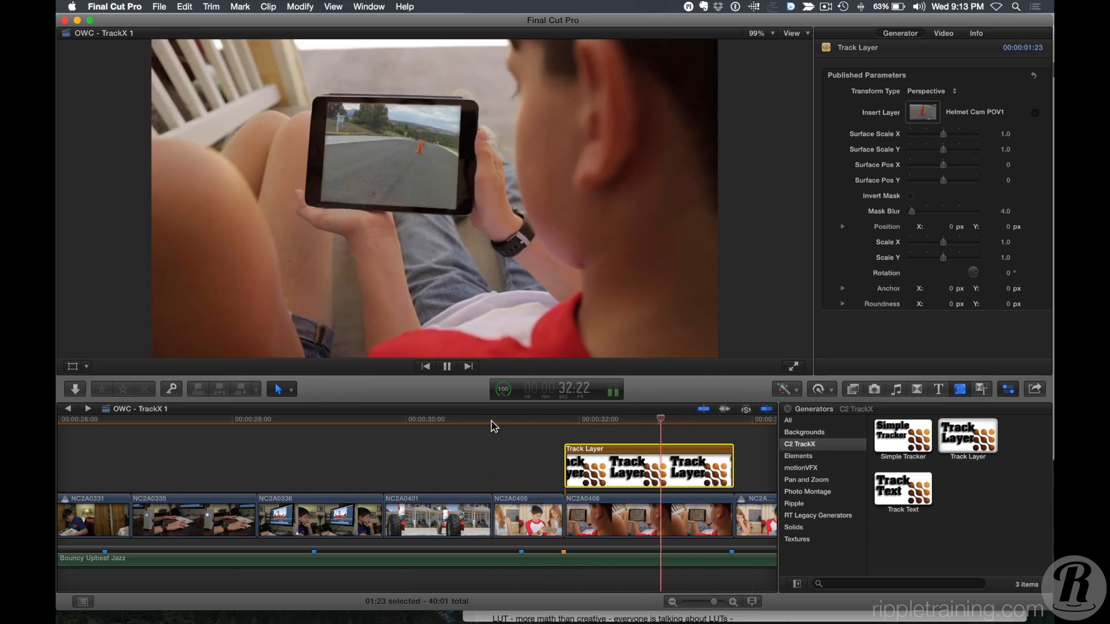
key("space")
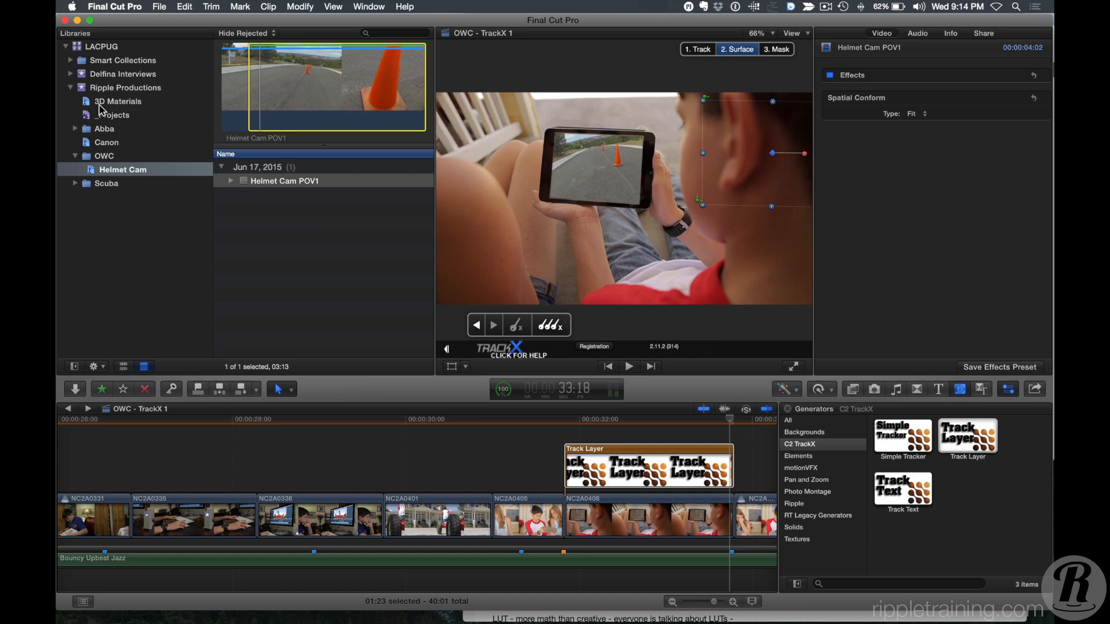
Open the Blue - SliceX project from the _Projects folder and select the sponge clip carrying the Object Remover effect.
left_click(107, 115)
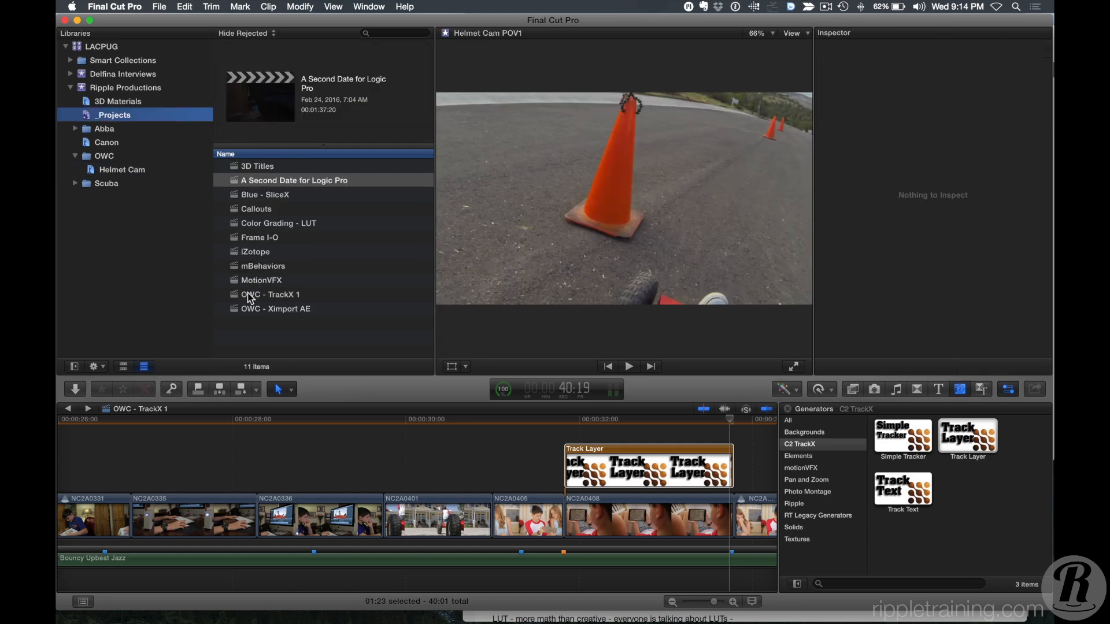
double_click(239, 197)
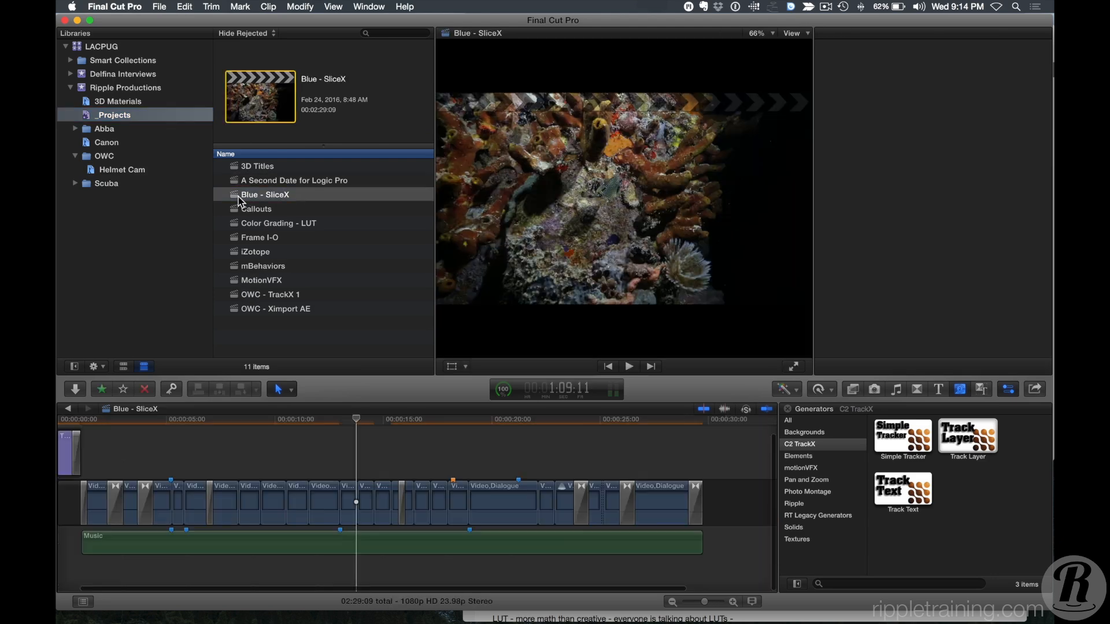
left_click(357, 426)
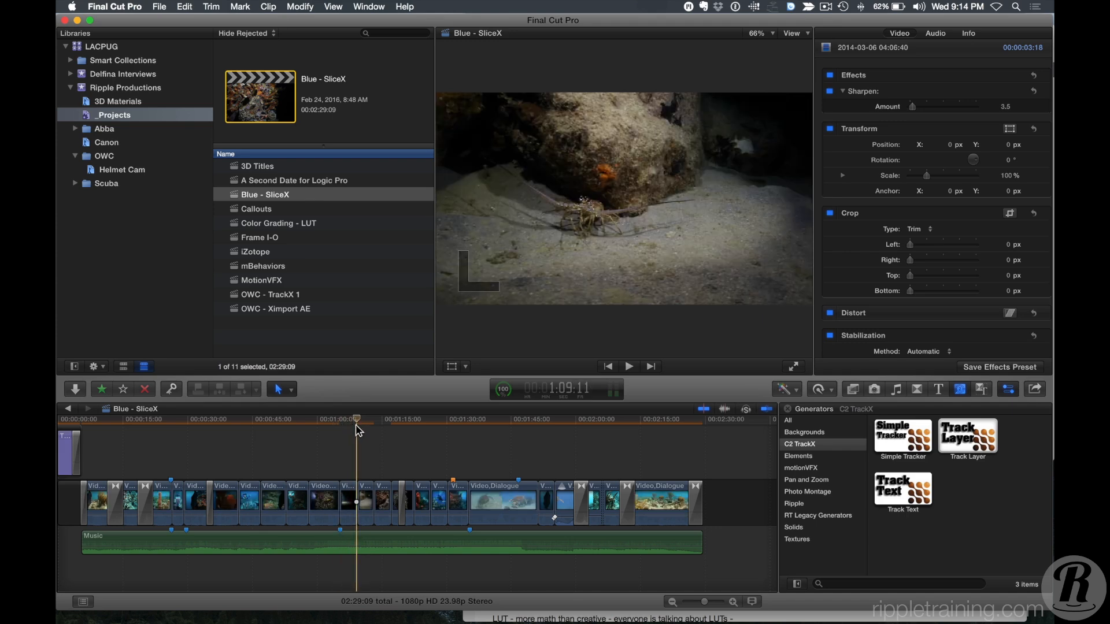
key("super+equal")
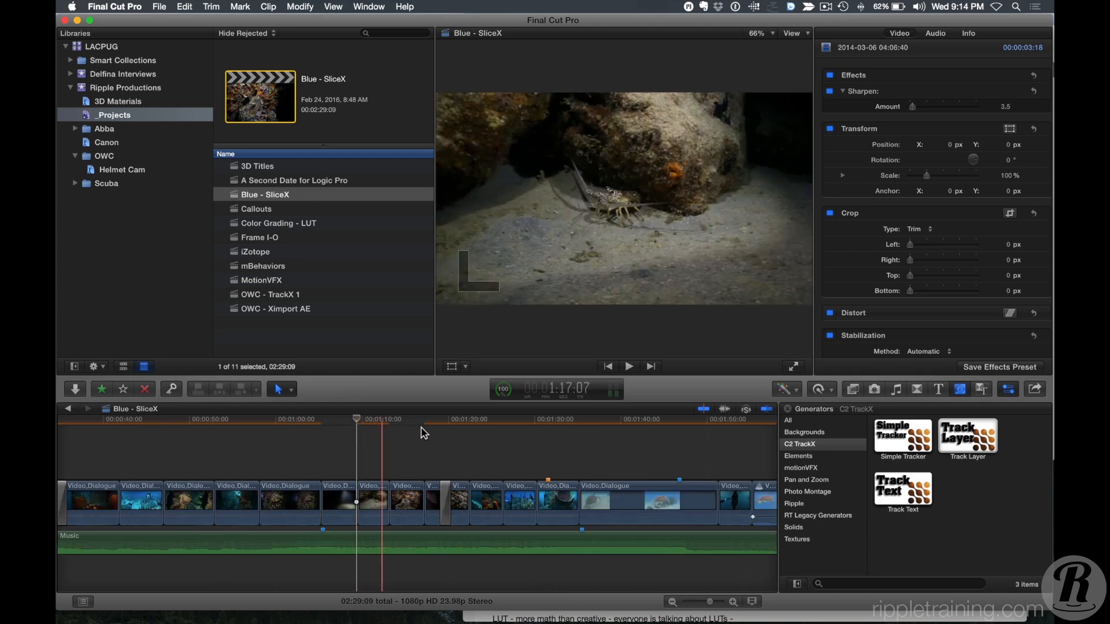
scroll(483, 442, "right", 2)
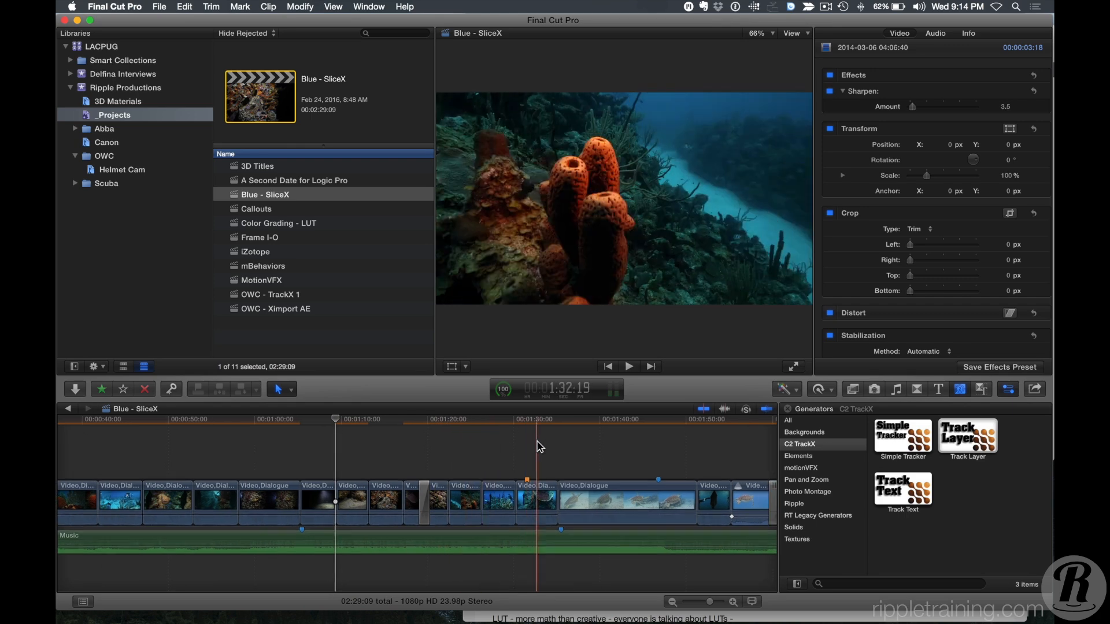
left_click(530, 480)
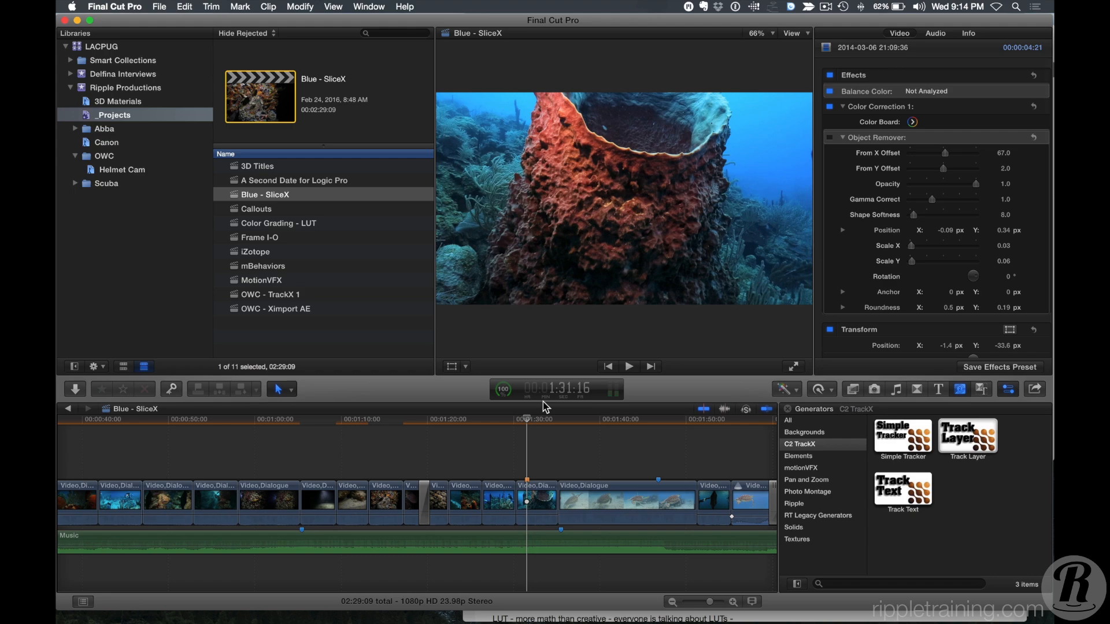
Hide the browser and play back the selected sponge clip, returning the playhead to its start point.
key("ctrl+super+1")
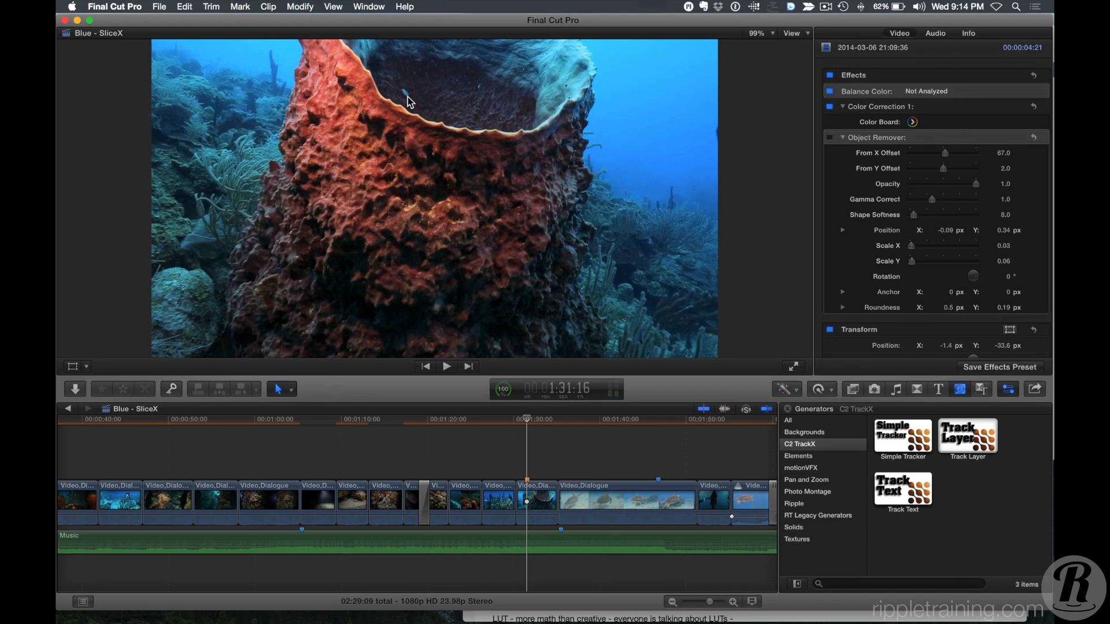
key("super+equal")
key("super+equal")
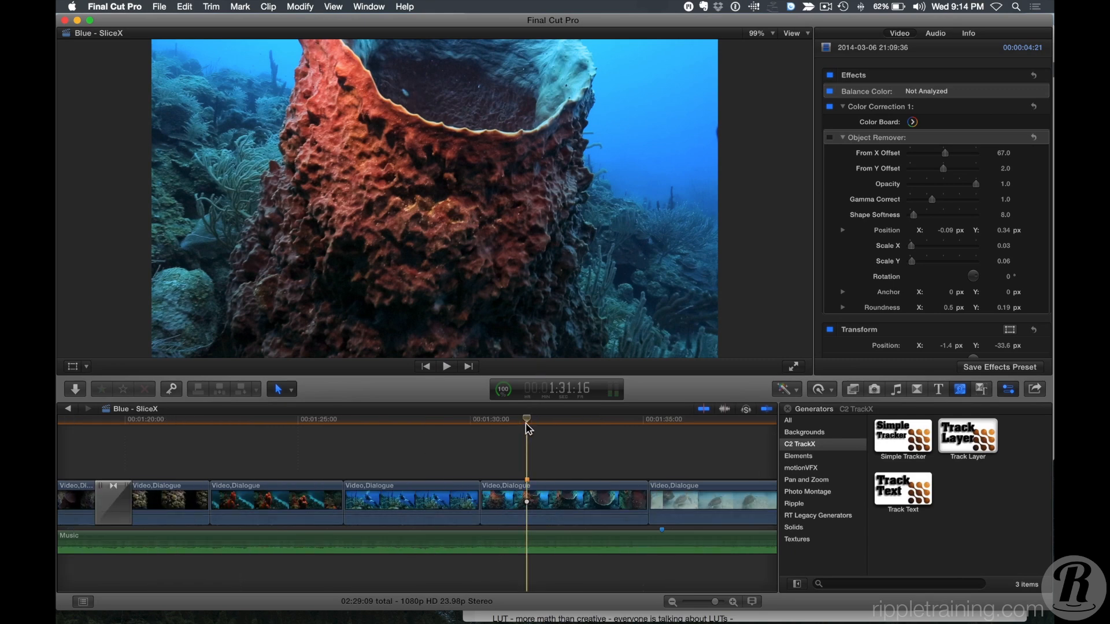
key("space")
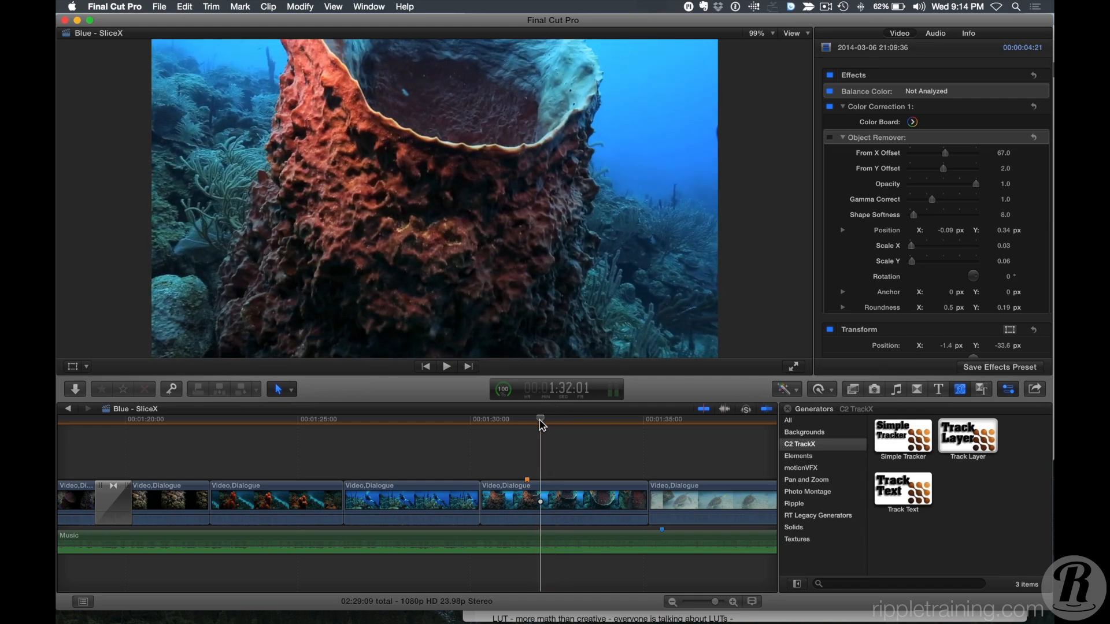
left_click_drag(541, 425, 527, 425)
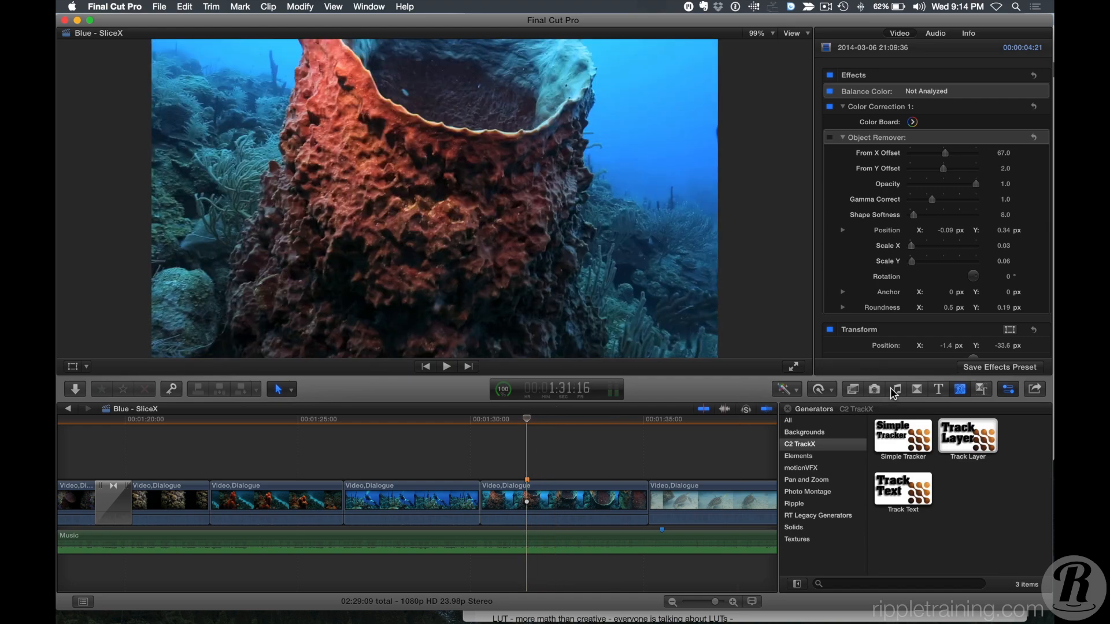
Open the Effects browser and show the C2 SliceX effects category.
left_click(855, 393)
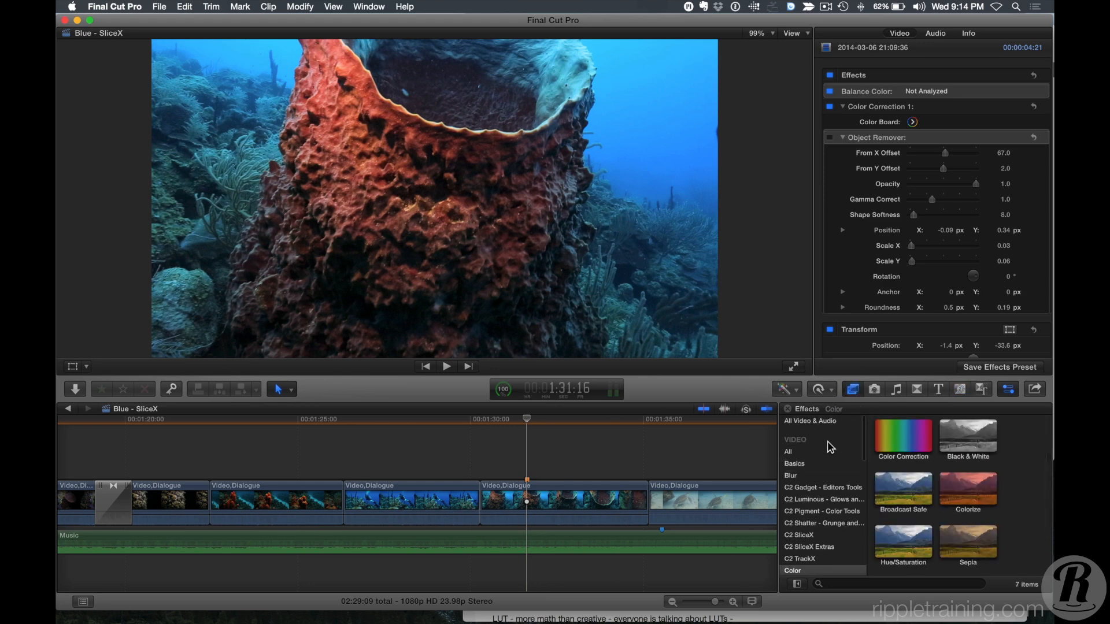
scroll(830, 447, "down", 1)
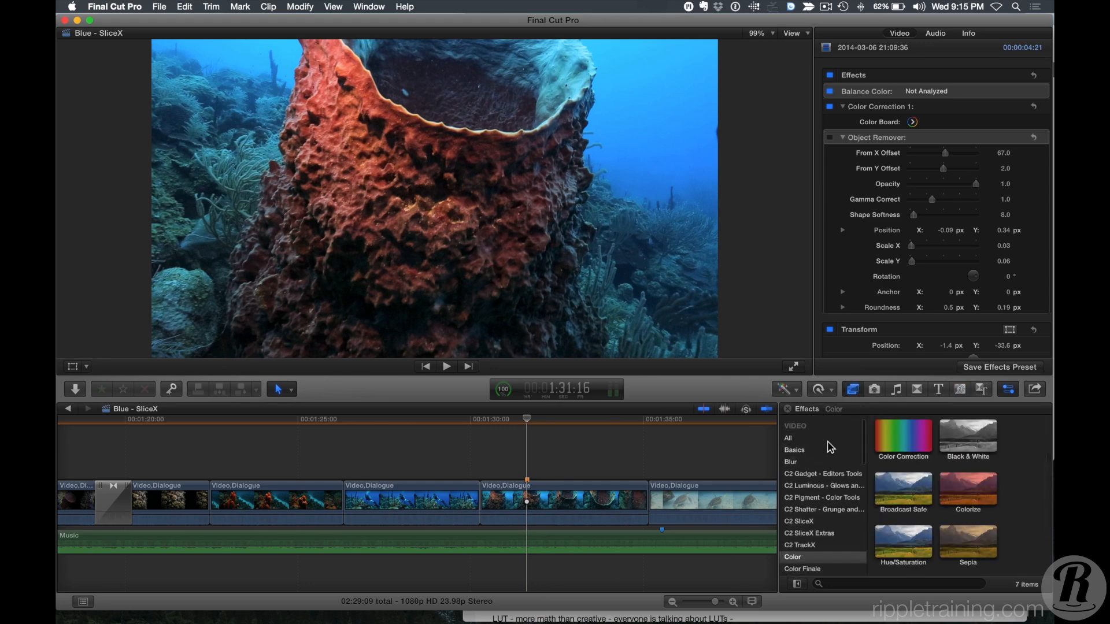
scroll(828, 443, "down", 3)
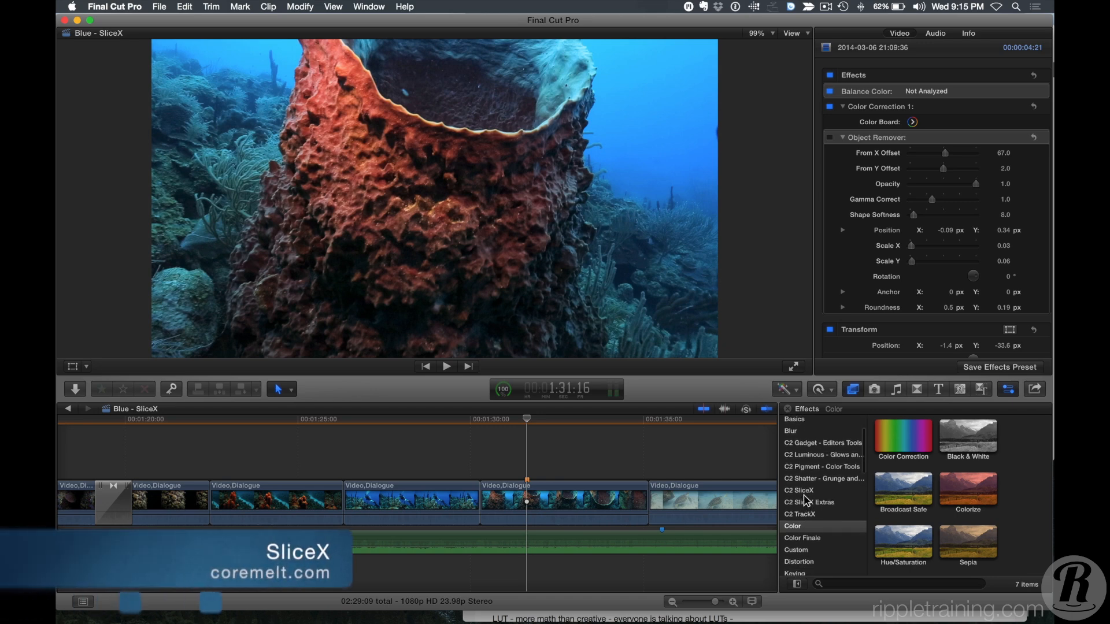
left_click(805, 492)
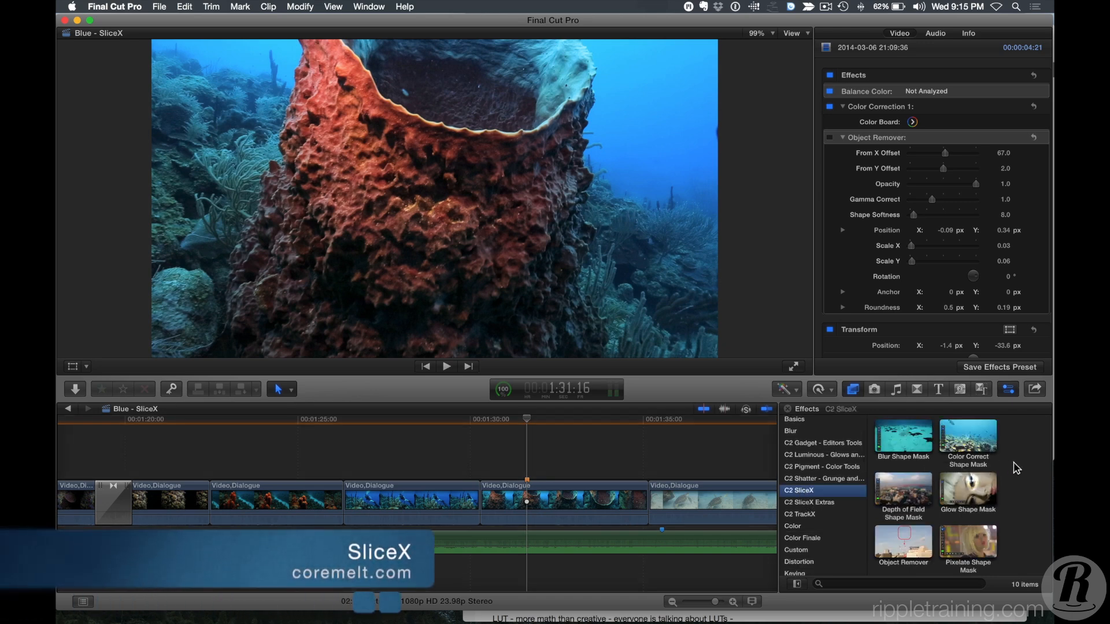
scroll(1015, 469, "down", 2)
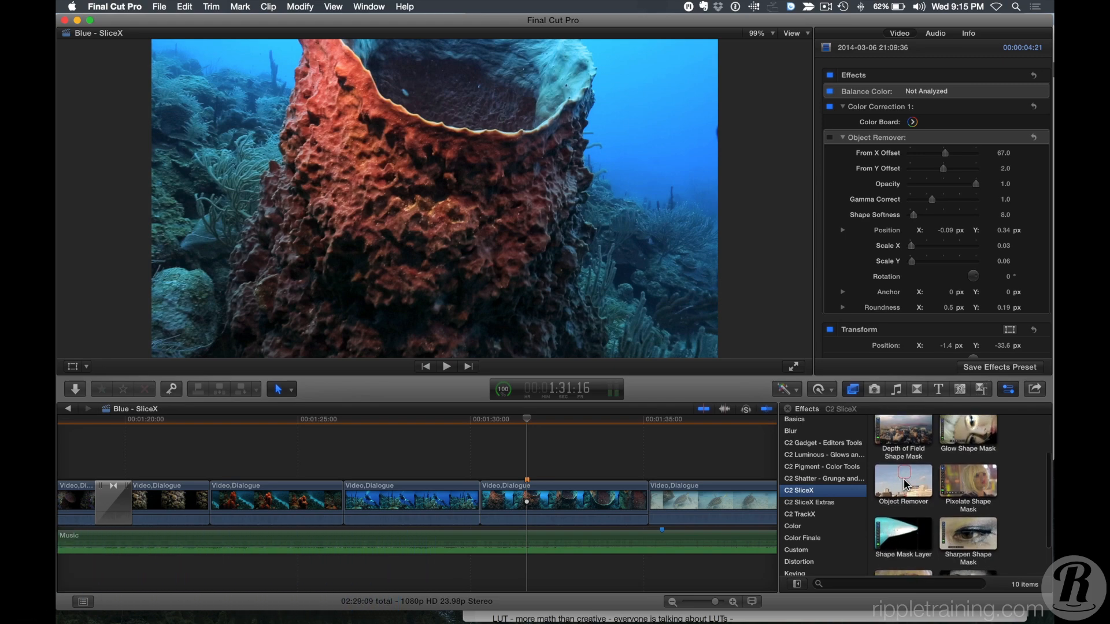
Select the sponge clip to show its SliceX on-screen controls and play back the object-removed section.
left_click(529, 499)
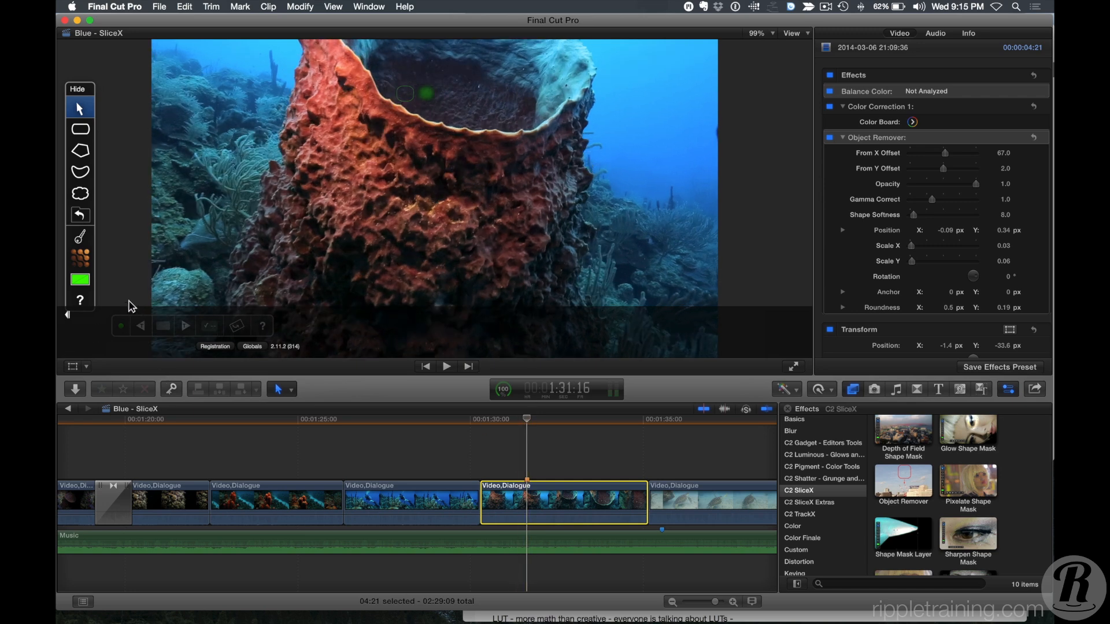
left_click(263, 326)
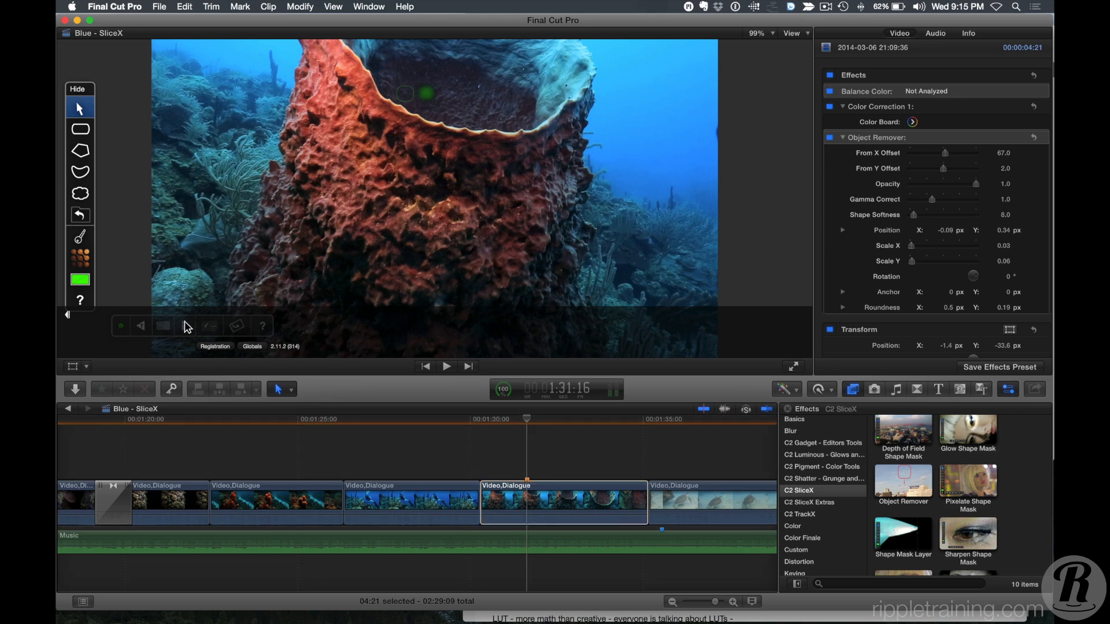
left_click(598, 498)
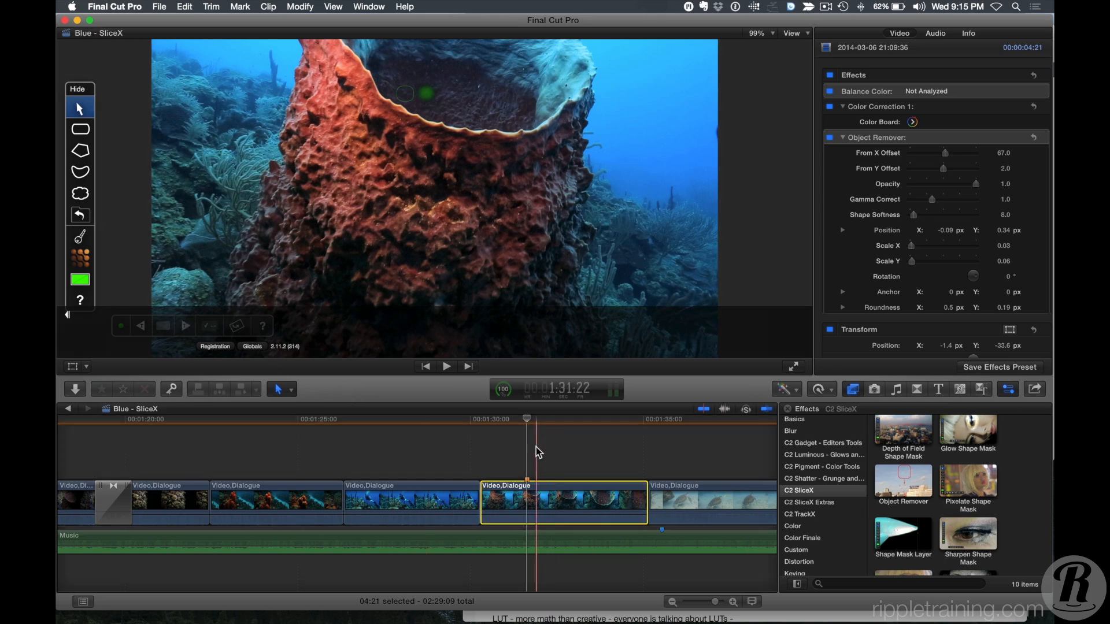
left_click(520, 446)
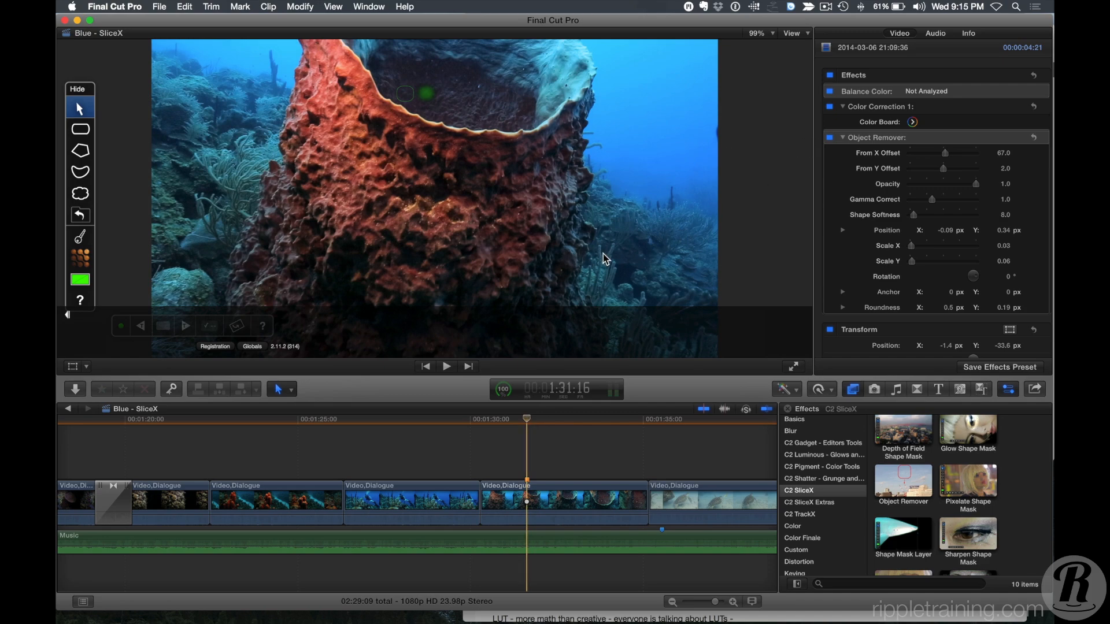
key("space")
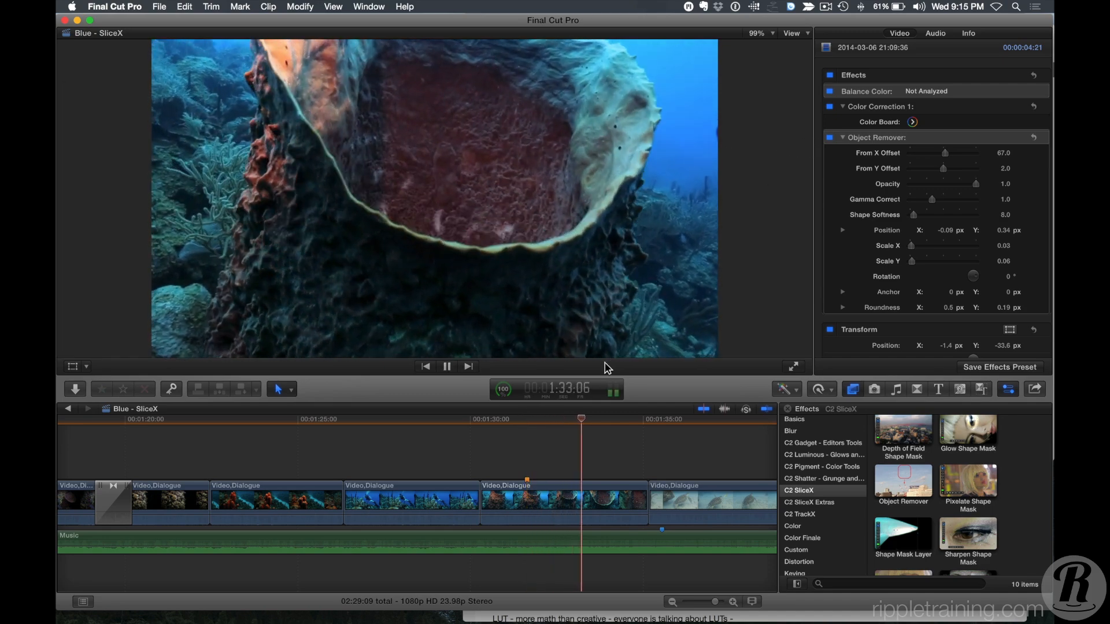
key("space")
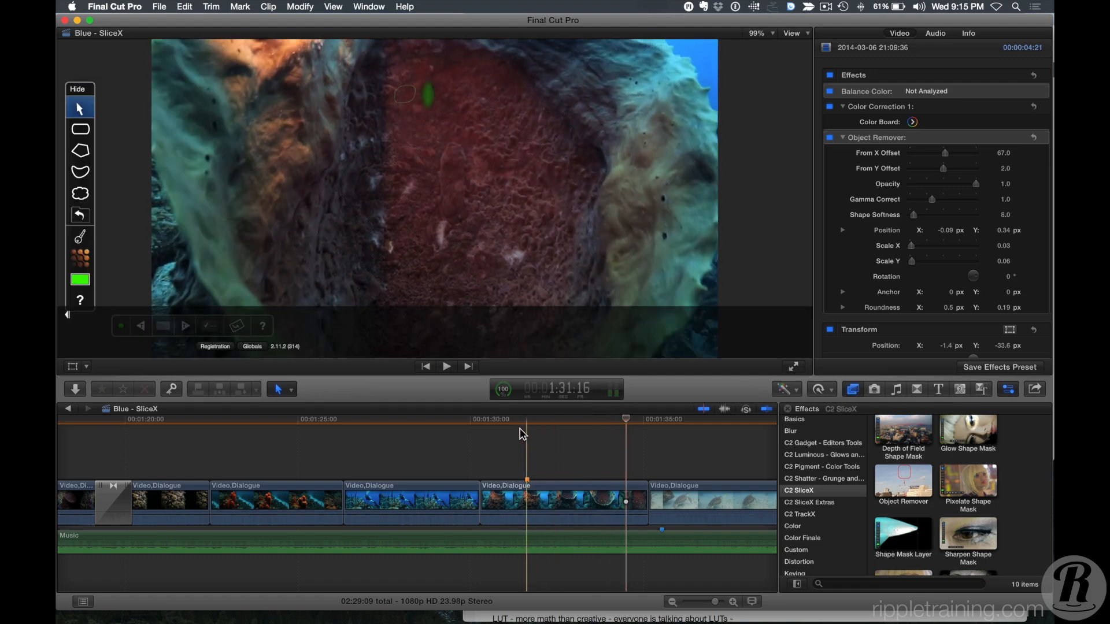
left_click(523, 435)
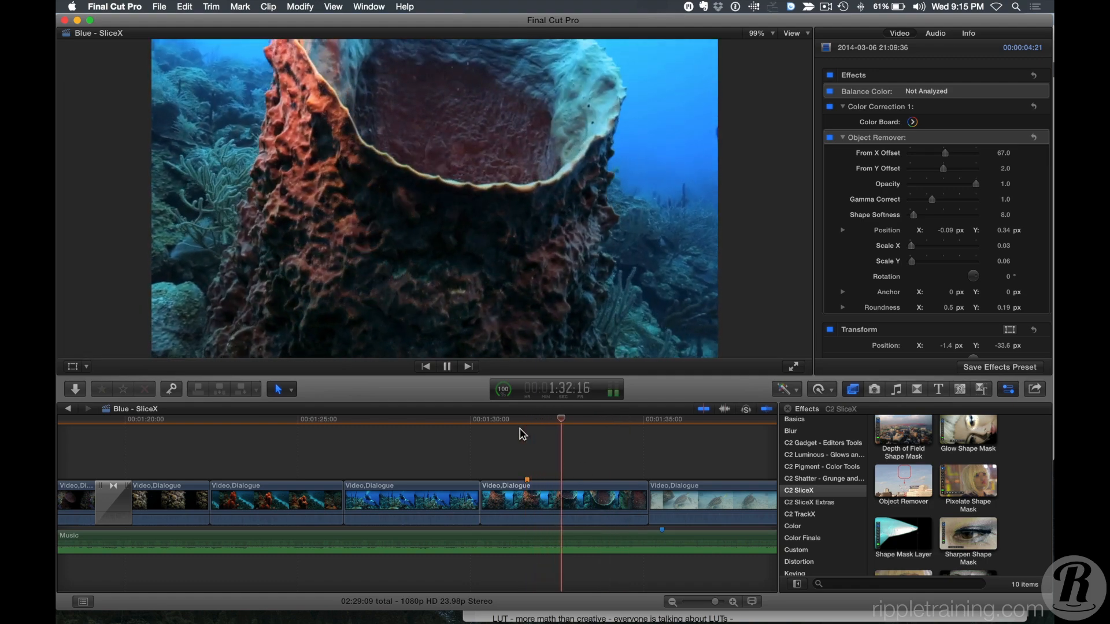
key("space")
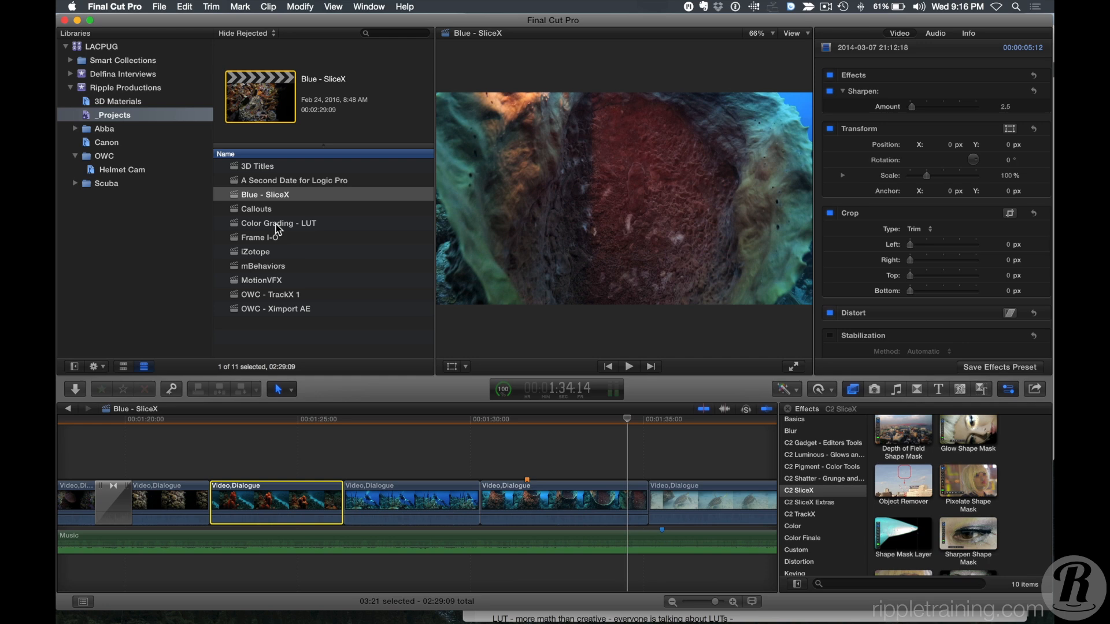
Open the Color Grading - LUT project, hide the inspector and move the playhead through the clips.
double_click(278, 229)
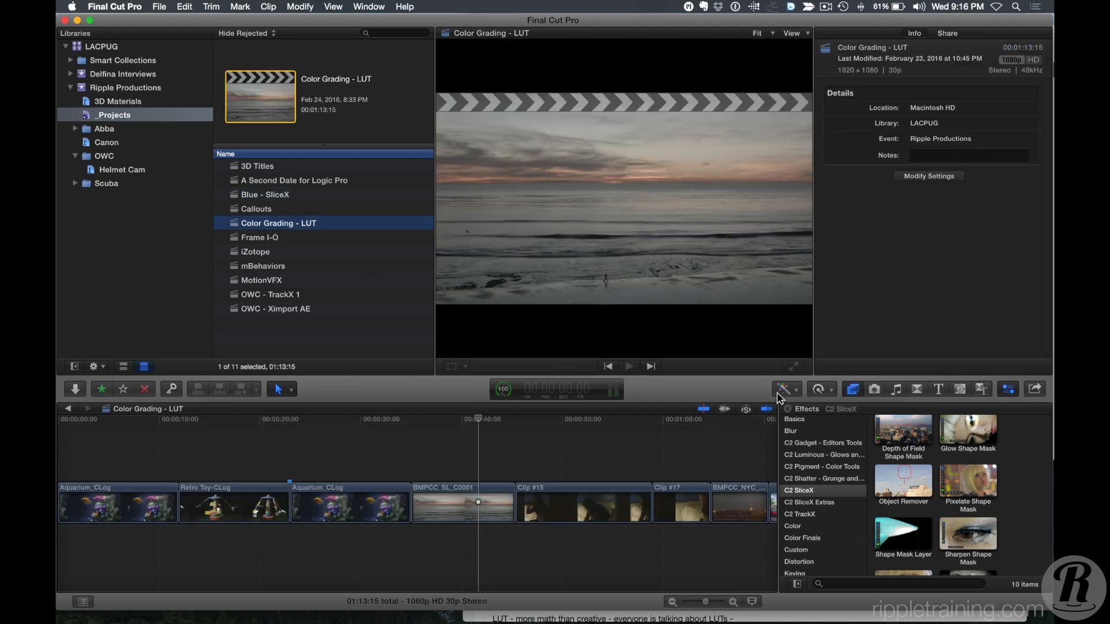
left_click(569, 418)
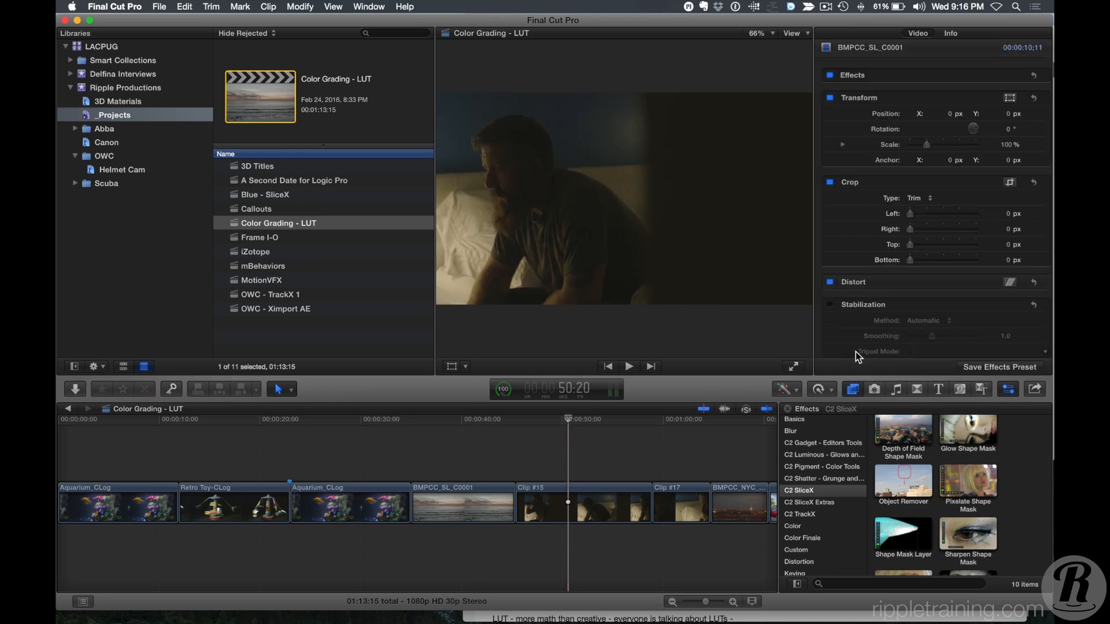
key("super+4")
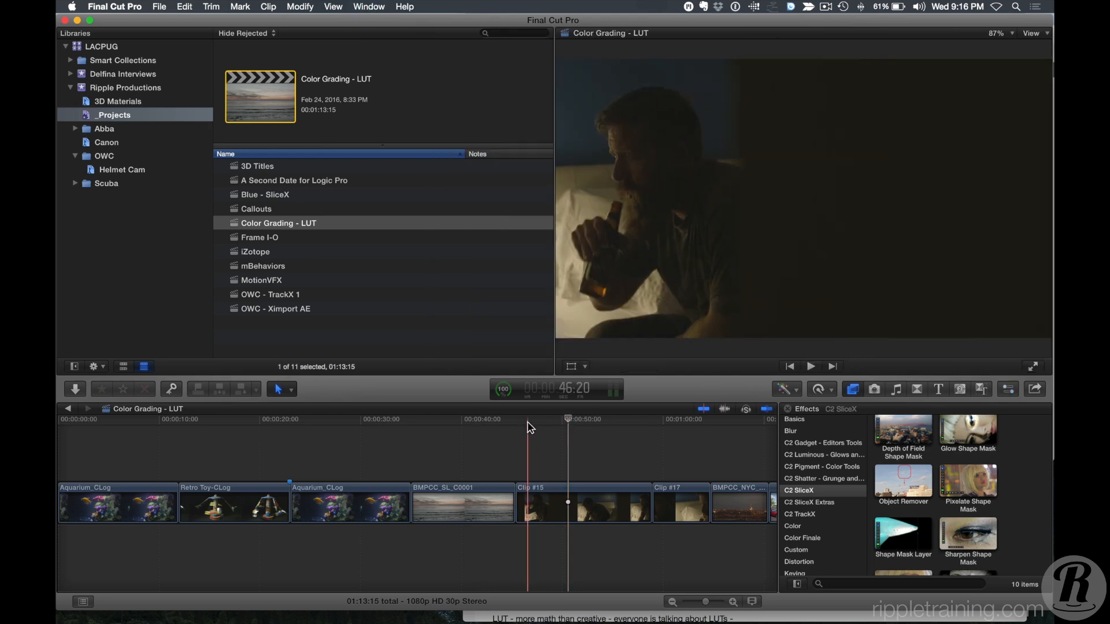
left_click(395, 426)
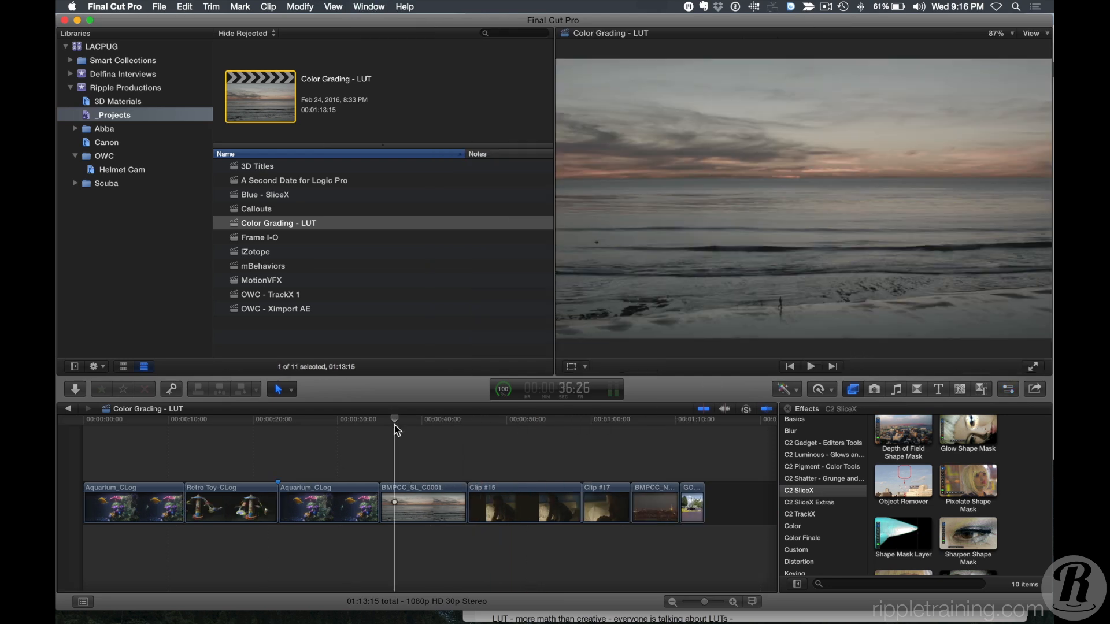
left_click(344, 419)
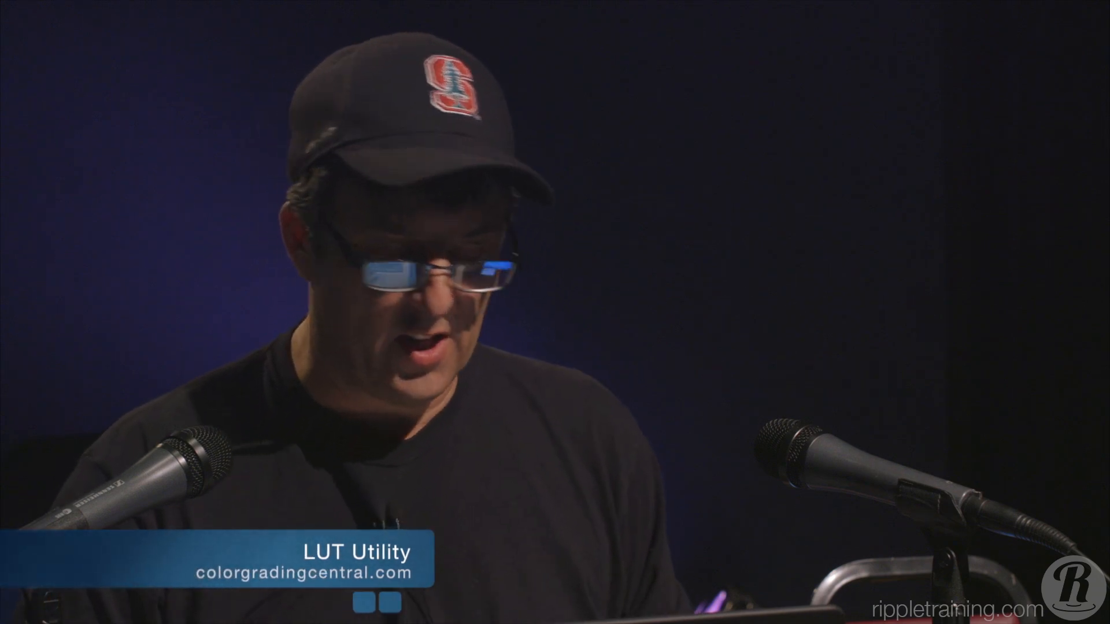
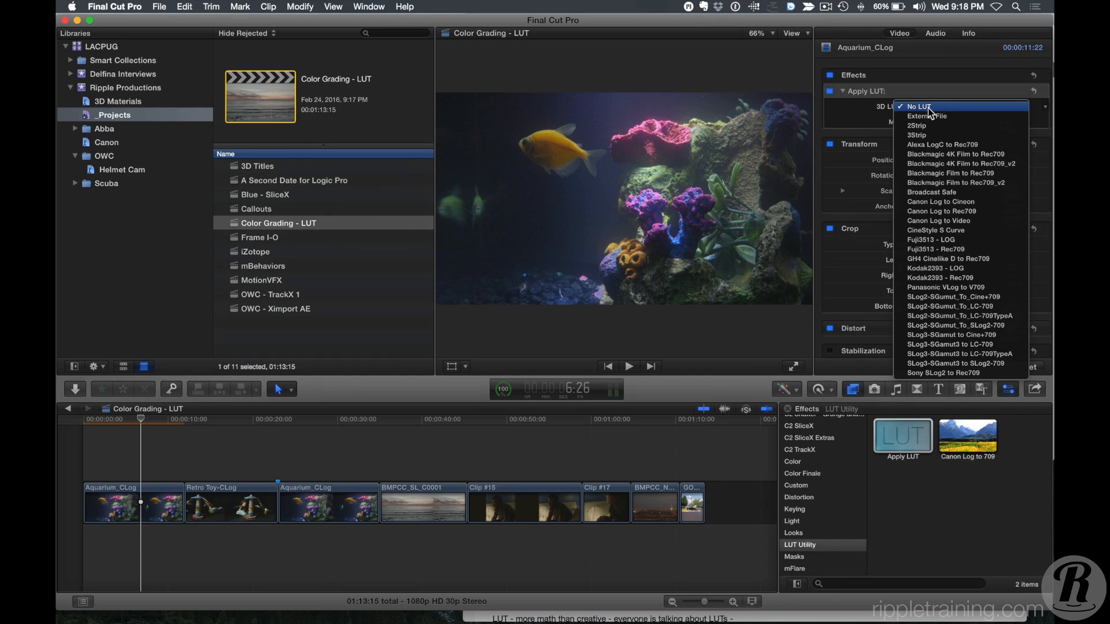
Set the aquarium clip's 3D LUT to Canon Log to Rec709 and lower its Mix to 60%.
left_click(969, 212)
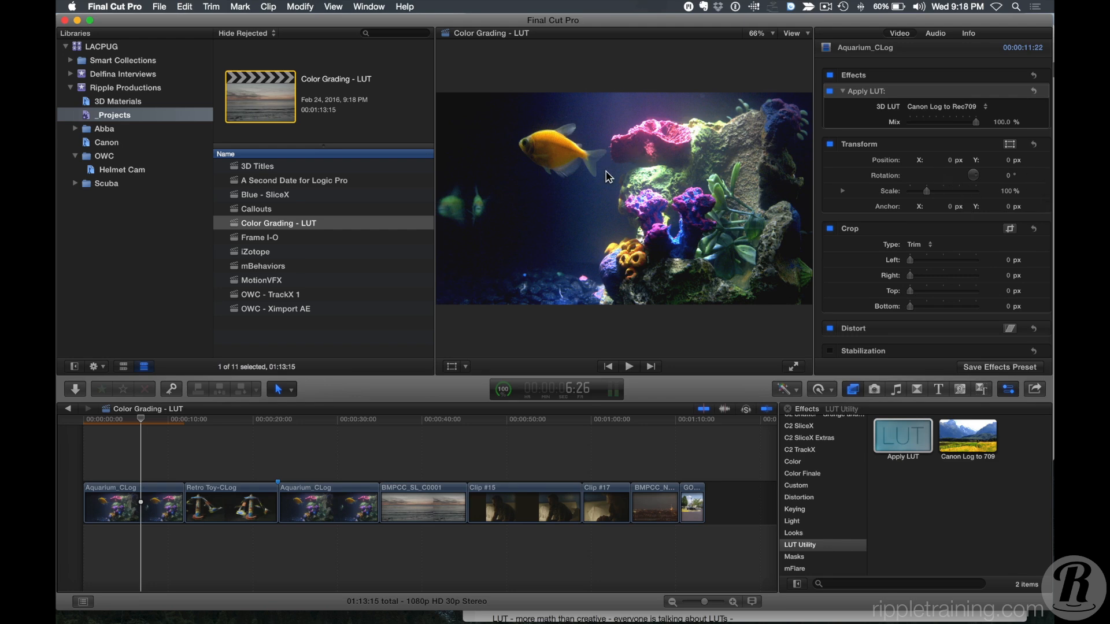
left_click(976, 129)
left_click_drag(977, 124, 952, 133)
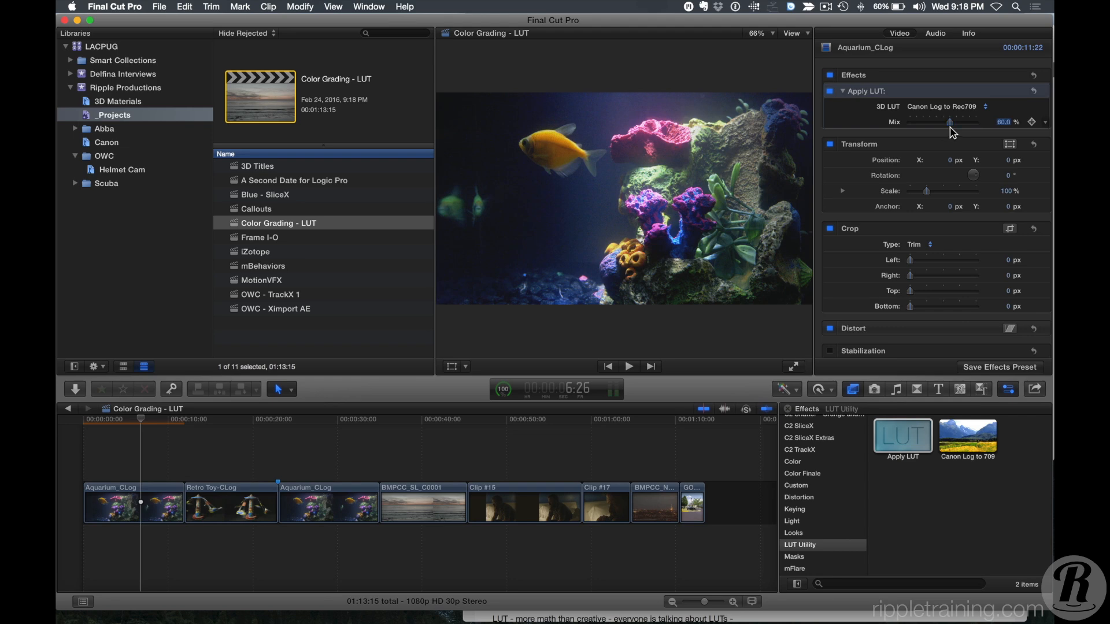
Apply the Apply LUT effect to the BMPCC_SL_C0001 sunset clip and set its 3D LUT to Blackmagic Film to Rec709.
left_click(416, 435)
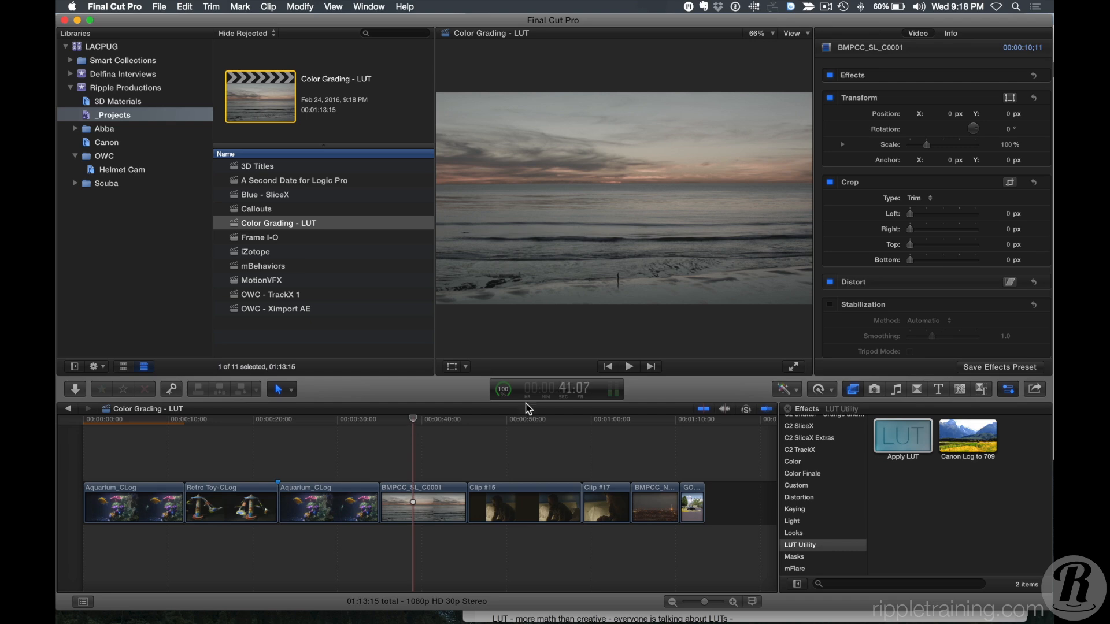
left_click_drag(919, 457, 401, 507)
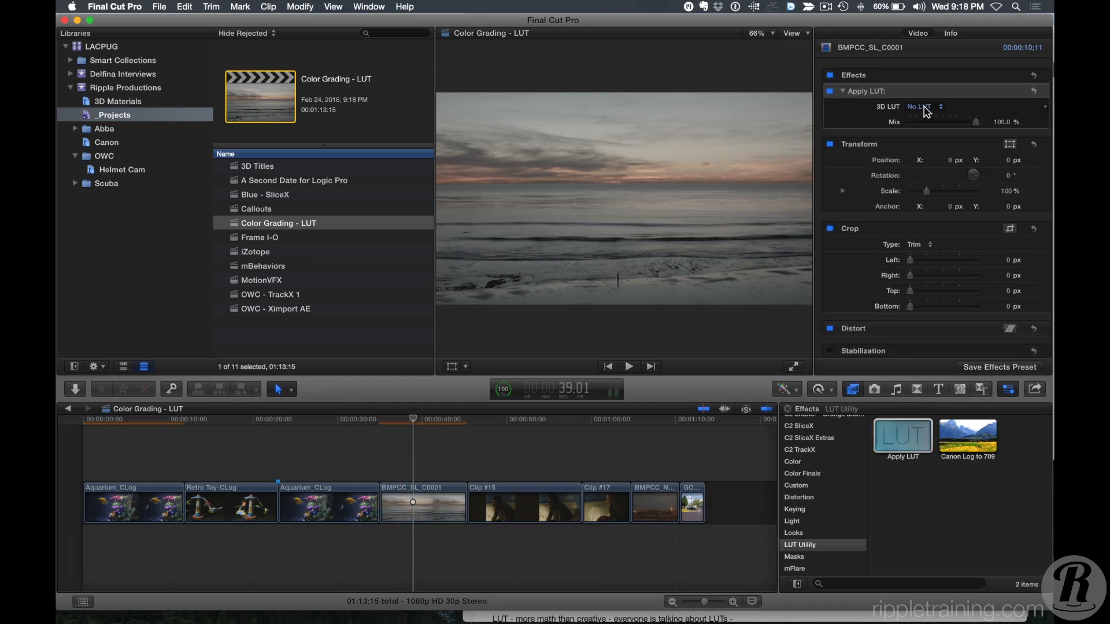
left_click(924, 108)
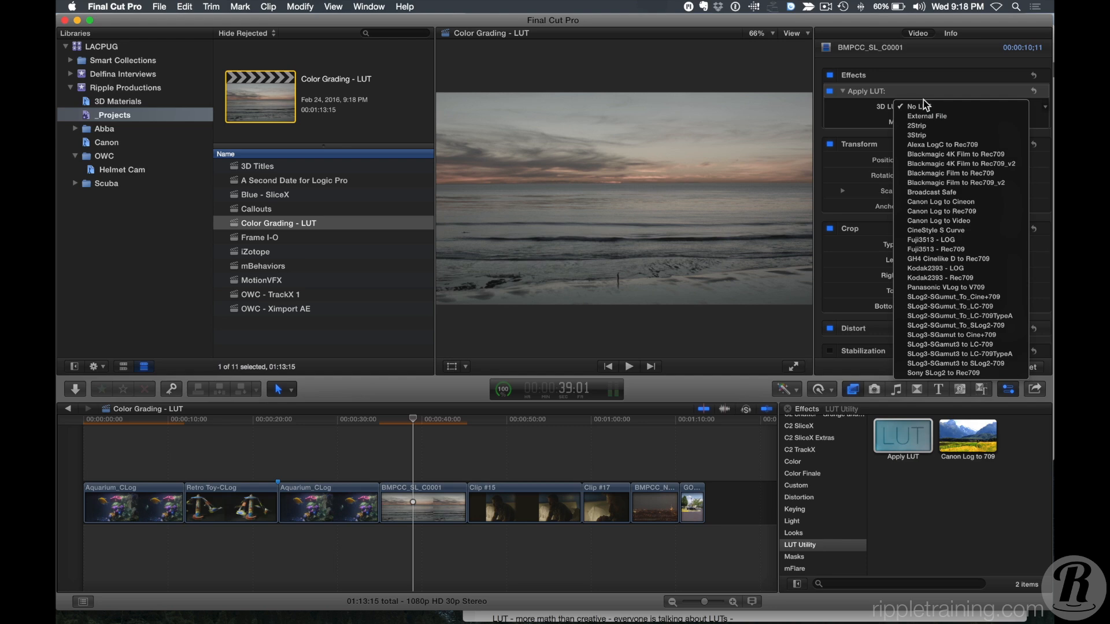
left_click(983, 164)
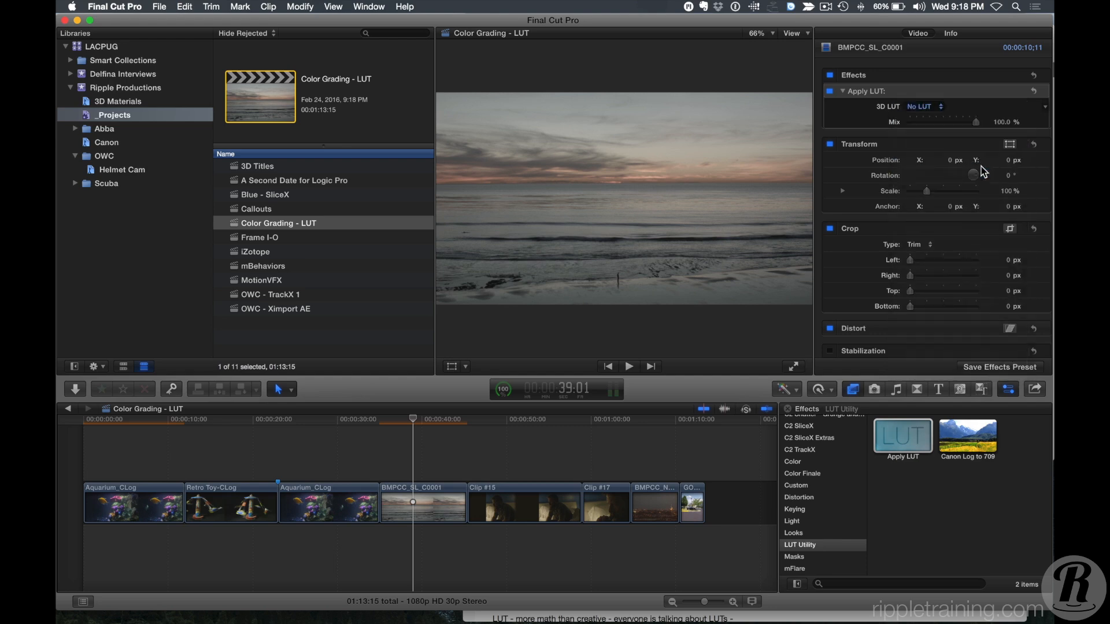
left_click(936, 113)
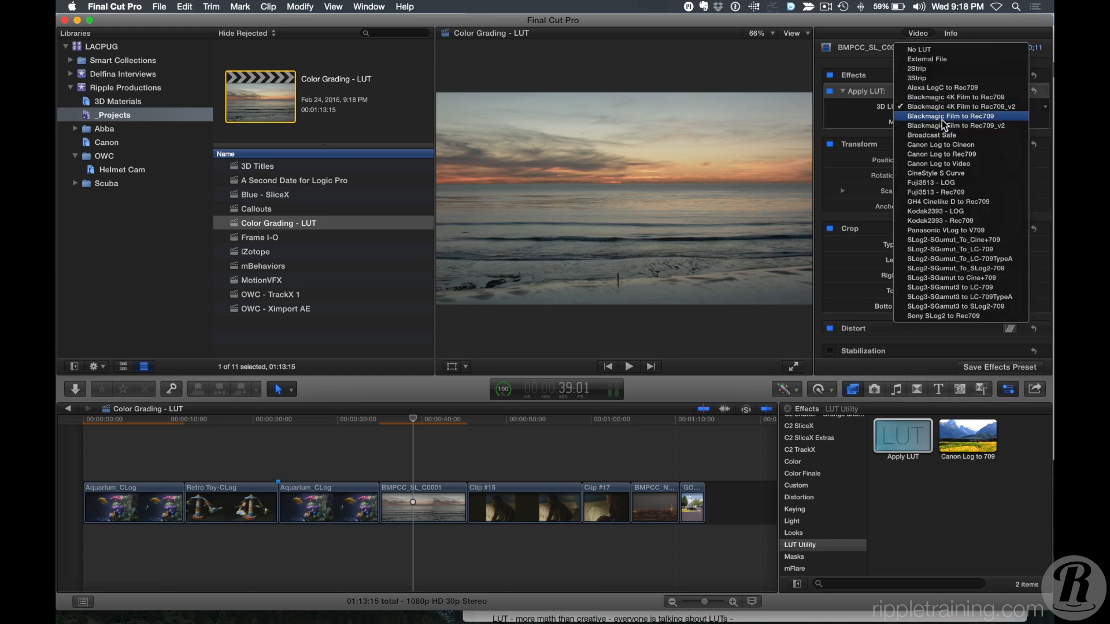
left_click(942, 119)
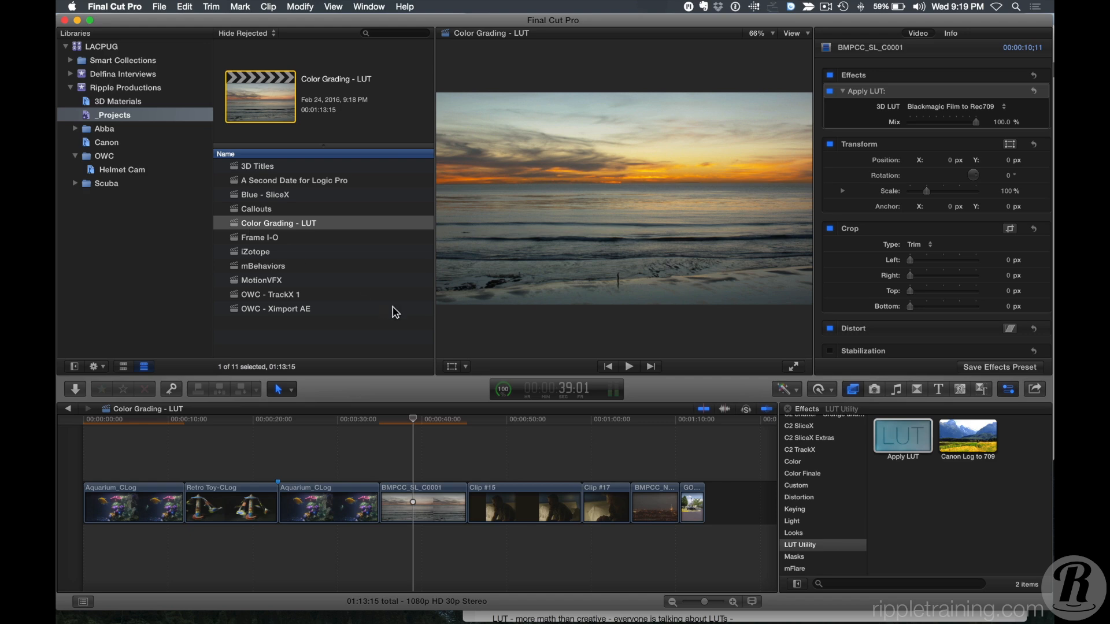
Select the aquarium clip and browse the Save Video Effects Preset dialog's attributes and categories without saving.
left_click(127, 503)
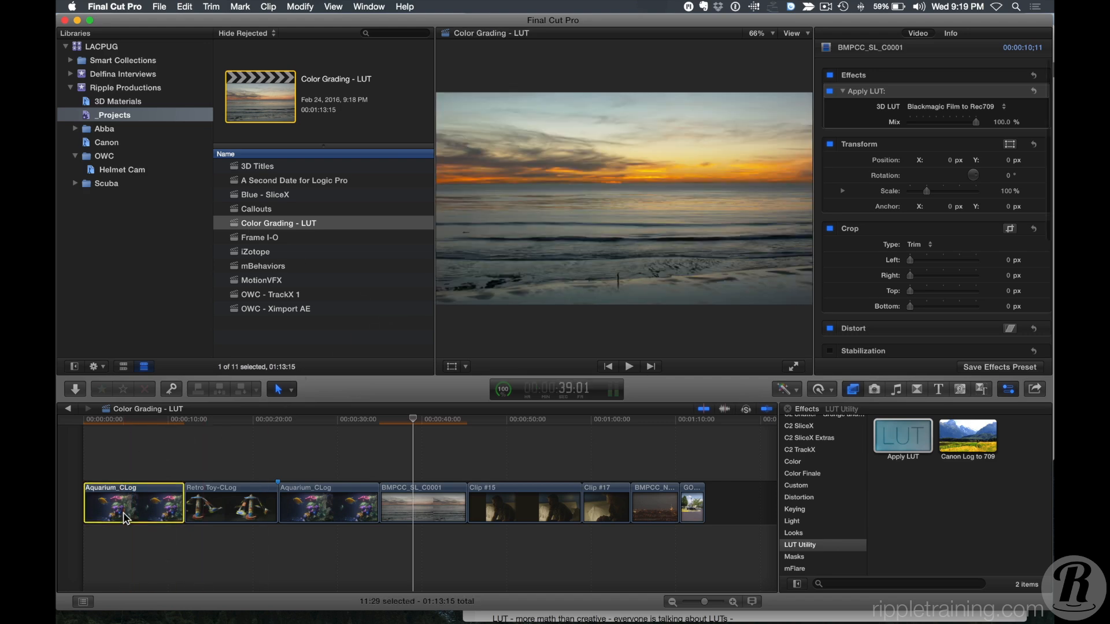
left_click(139, 426)
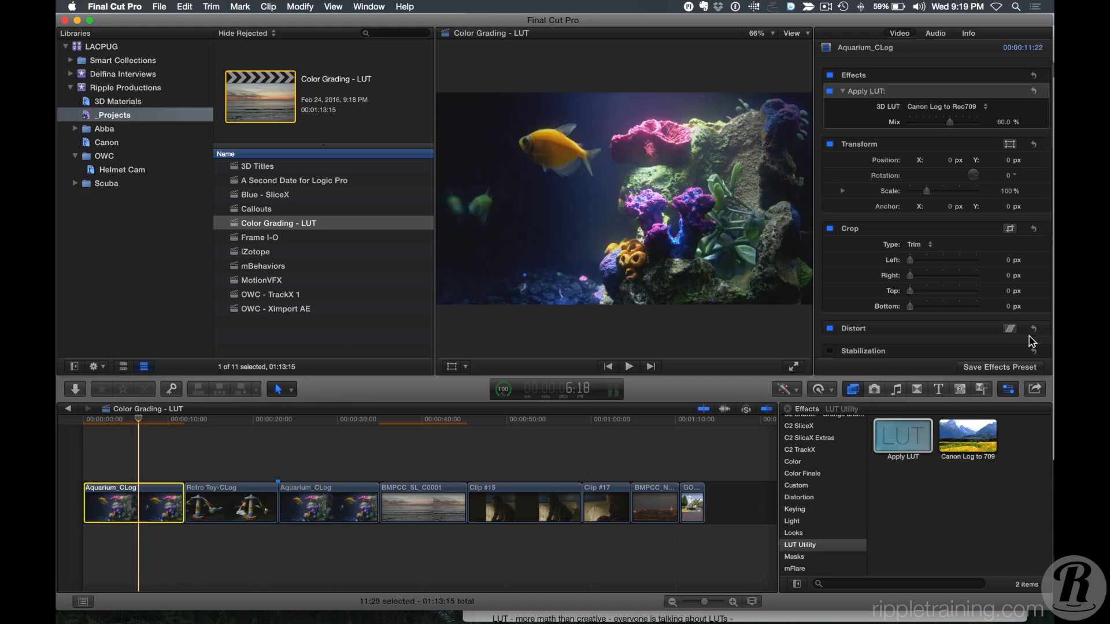
left_click(1009, 369)
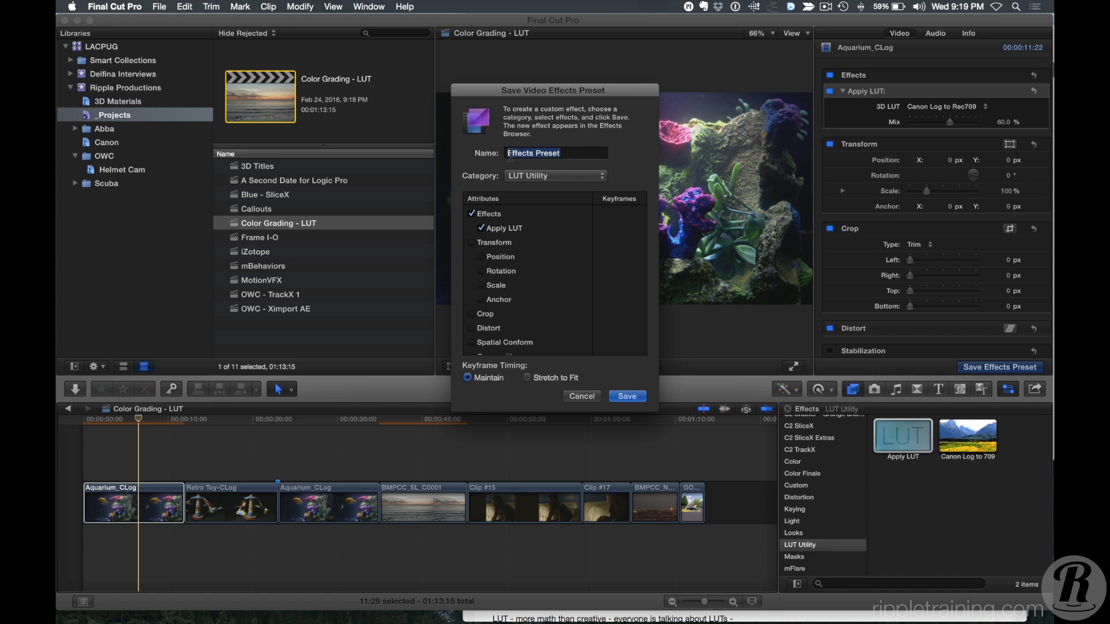
scroll(503, 255, "down", 1)
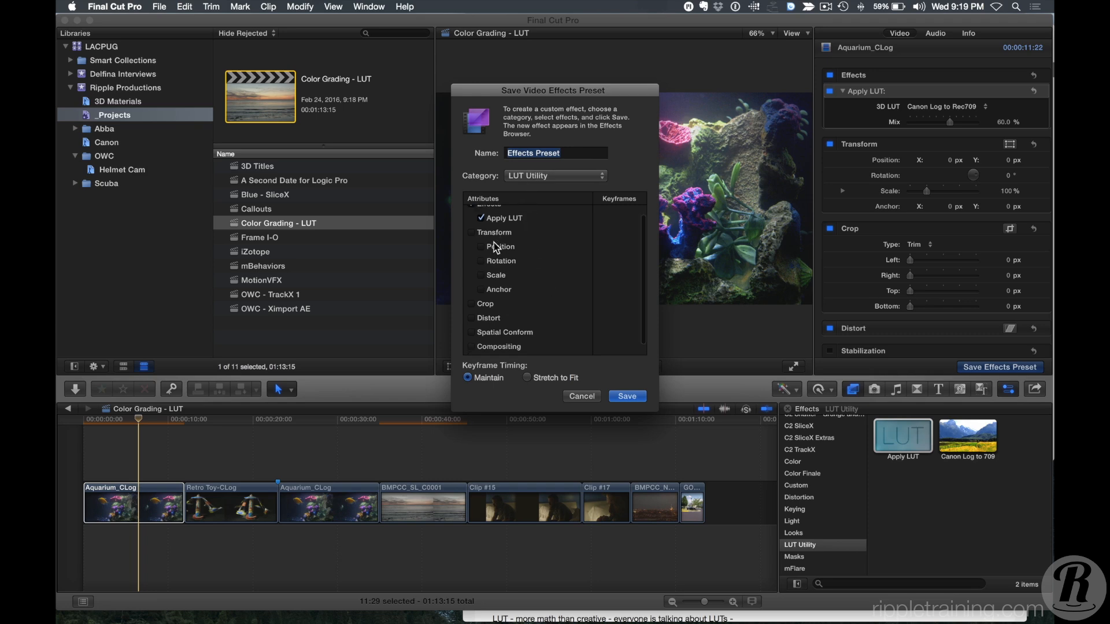
left_click(541, 177)
left_click(538, 176)
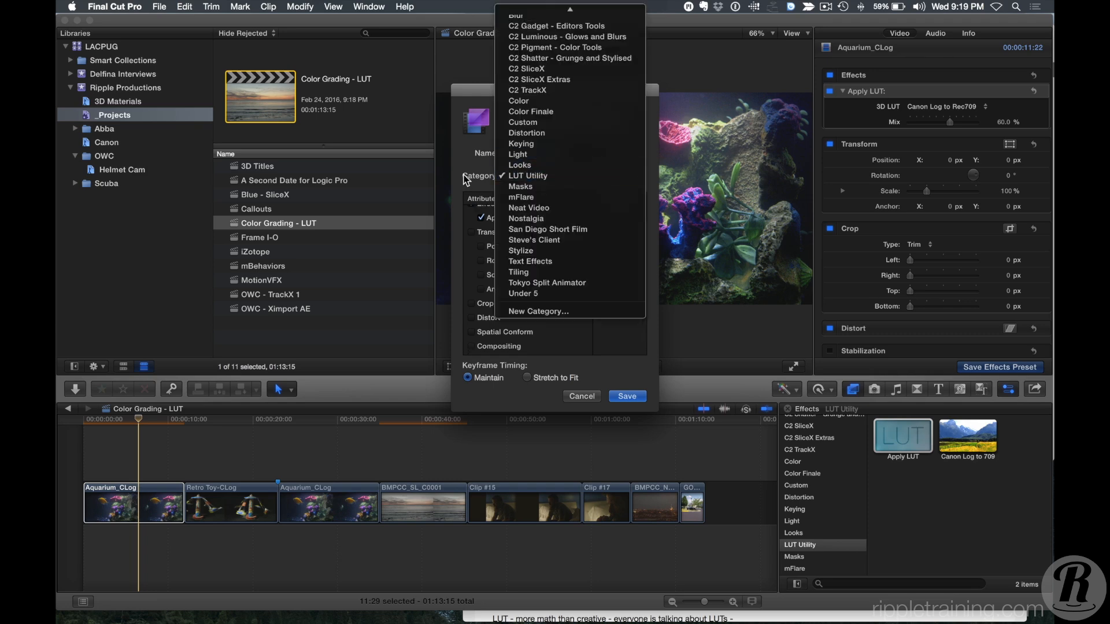
left_click(582, 397)
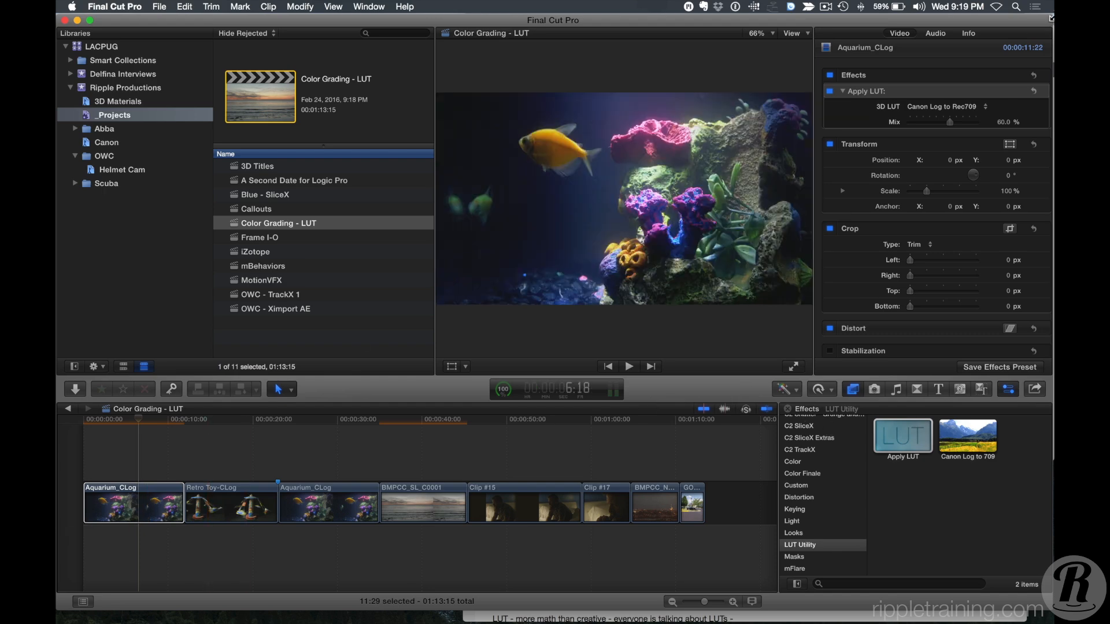
Delete the Apply LUT effect from the aquarium clip.
left_click(926, 94)
key("Delete")
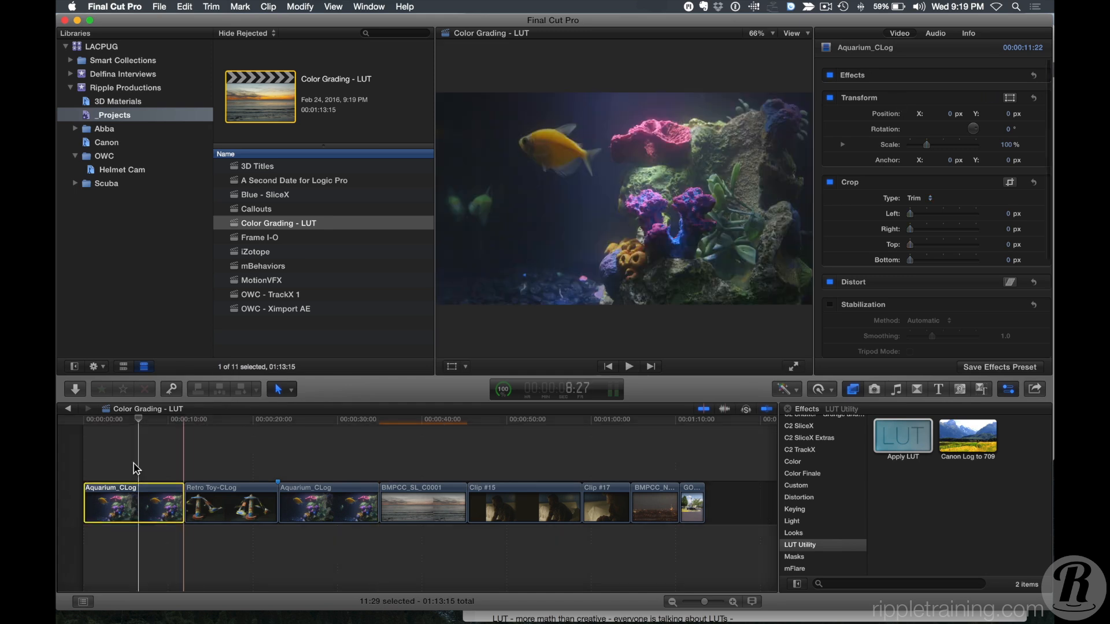
Select the Retro Toy-CLog clip and try to apply the Canon Log to 709 preset to it.
left_click(166, 446)
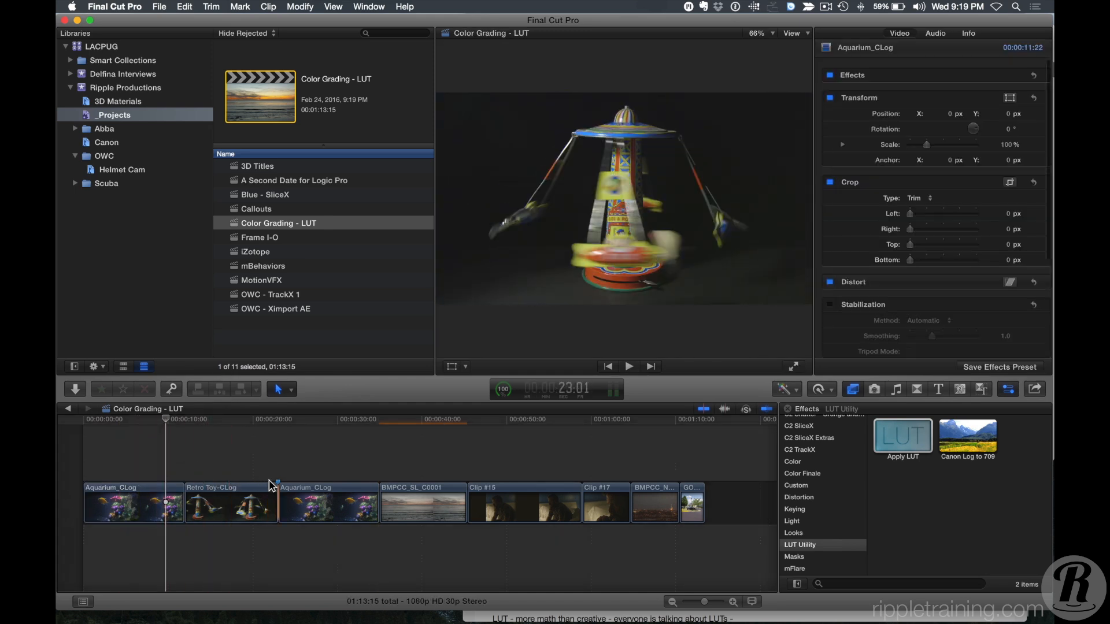
left_click_drag(153, 456, 203, 515)
left_click_drag(959, 428, 170, 474)
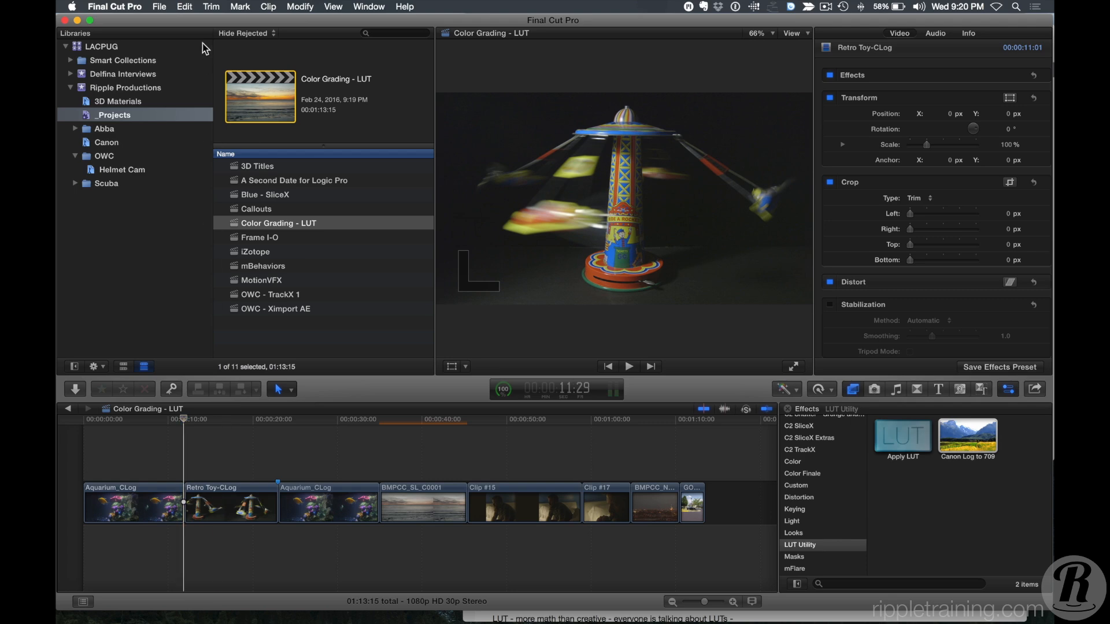
Make the Canon Log to 709 preset the default video effect.
left_click(161, 6)
mouse_move(180, 7)
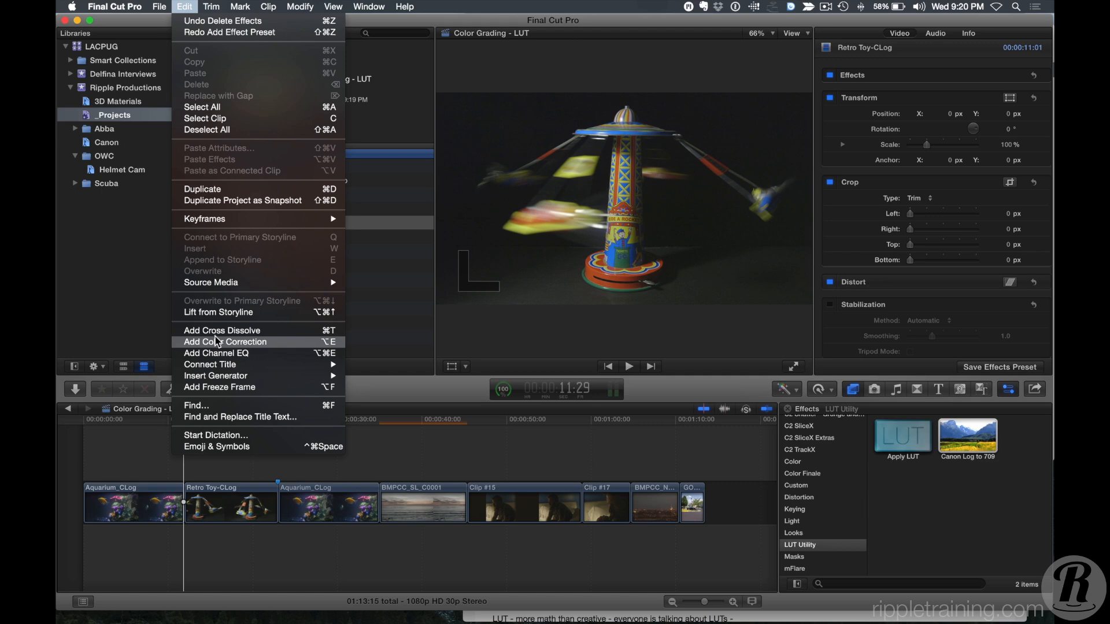
left_click(137, 335)
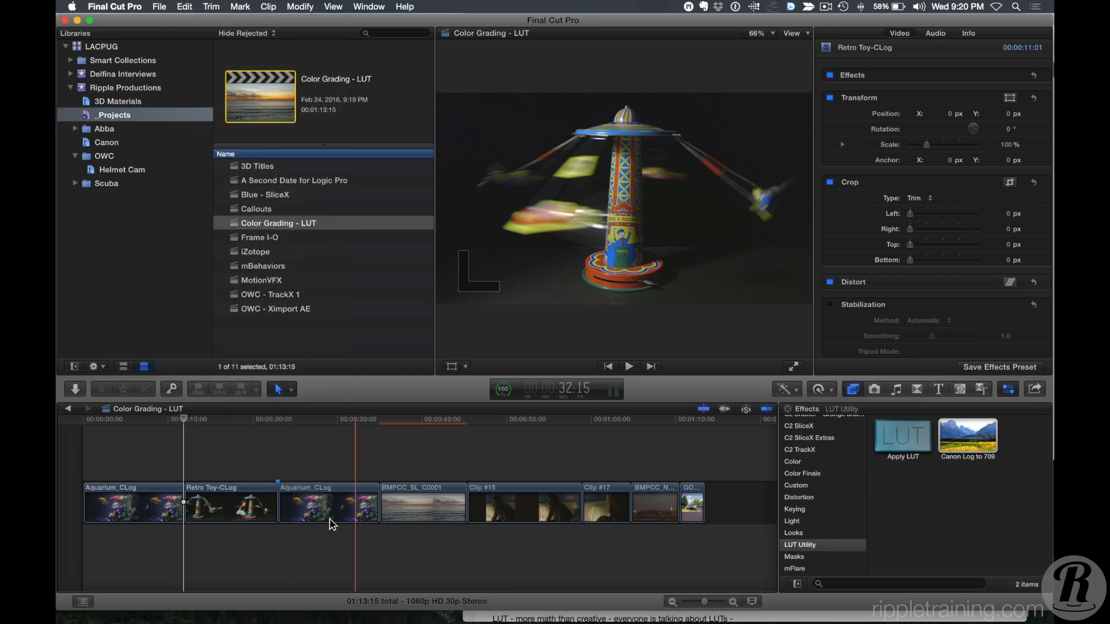
left_click(148, 451)
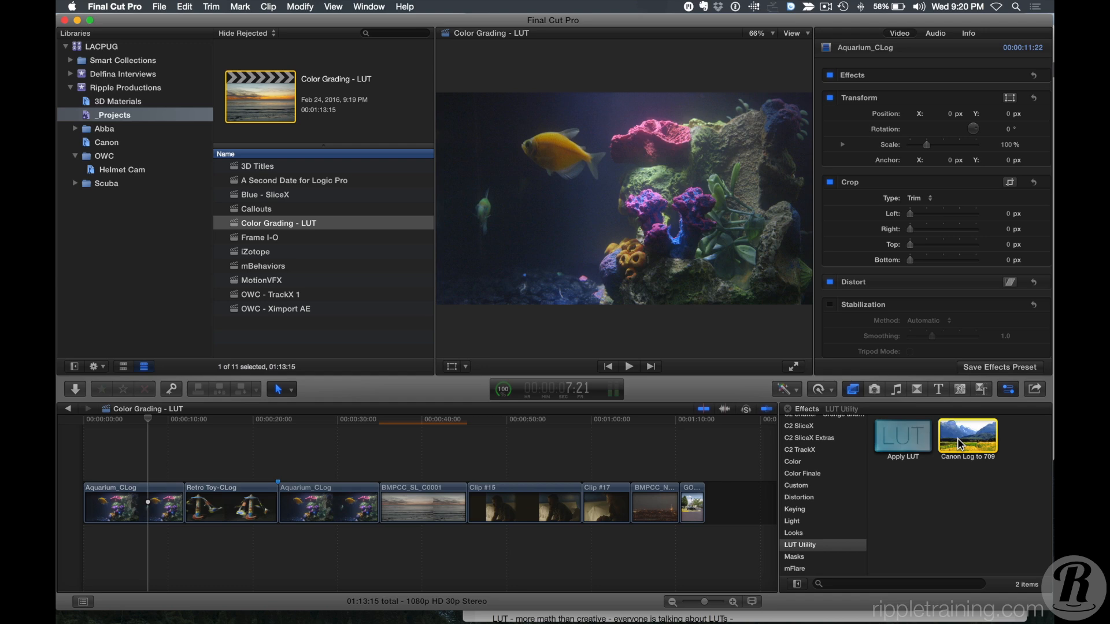
right_click(960, 444)
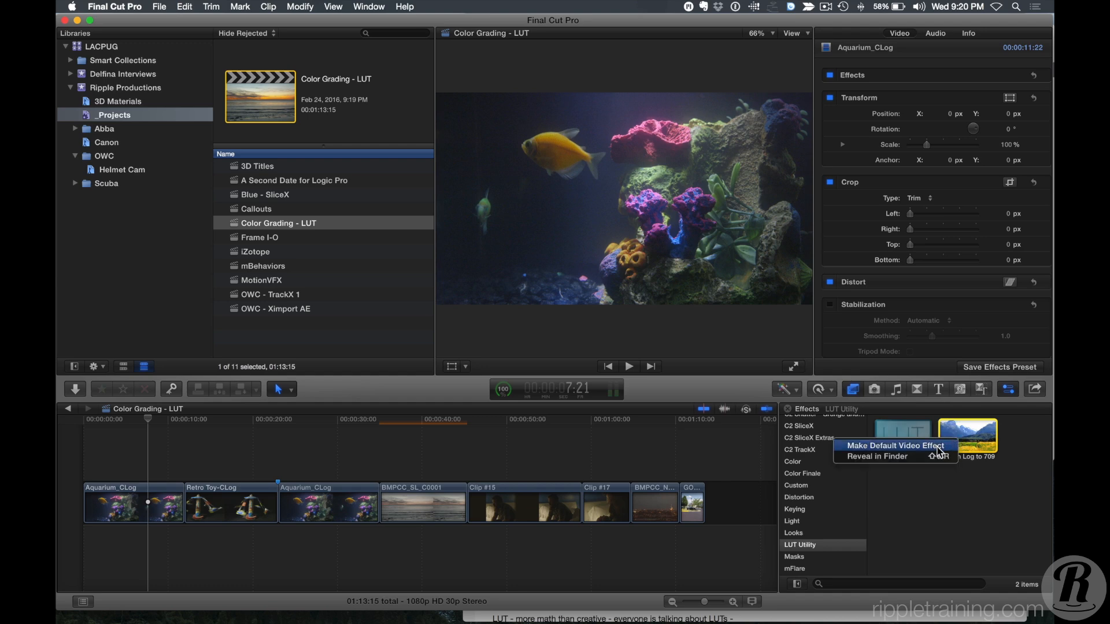
left_click(938, 447)
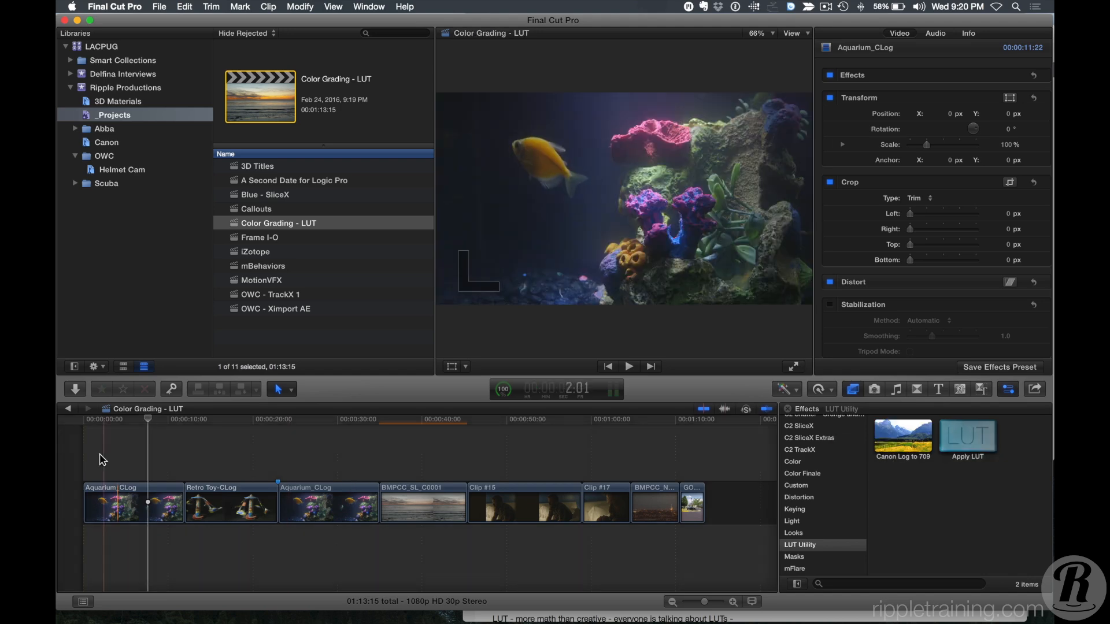
Select the Aquarium_CLog and Retro Toy-CLog clips and add the default Canon Log to 709 effect to both.
left_click_drag(119, 451, 229, 512)
left_click(161, 6)
mouse_move(185, 6)
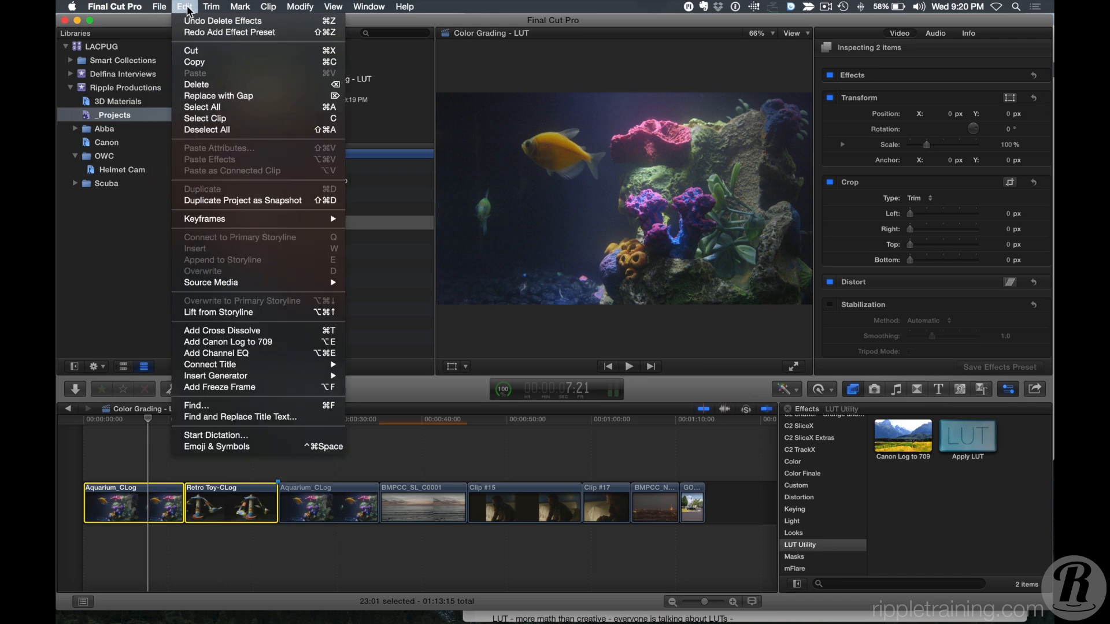
left_click(217, 345)
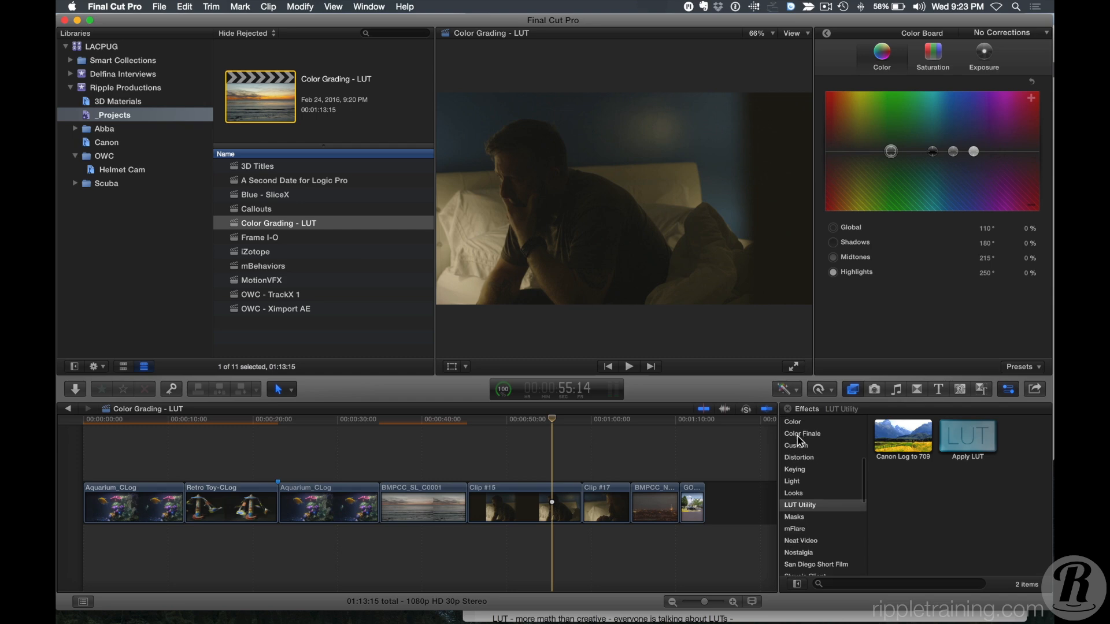
Apply the ColorFinale effect from the Color Finale category to Clip #15.
left_click(801, 433)
left_click(908, 438)
left_click_drag(910, 441, 527, 499)
left_click(533, 460)
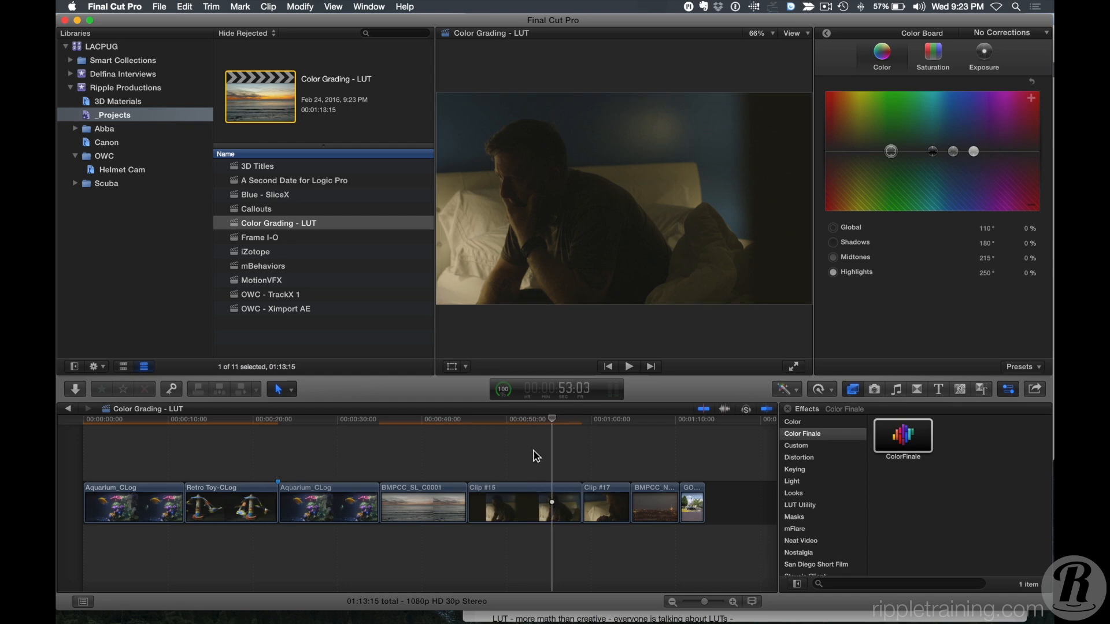
Open the ColorFinale controls panel for Clip #15 from the inspector.
left_click(828, 37)
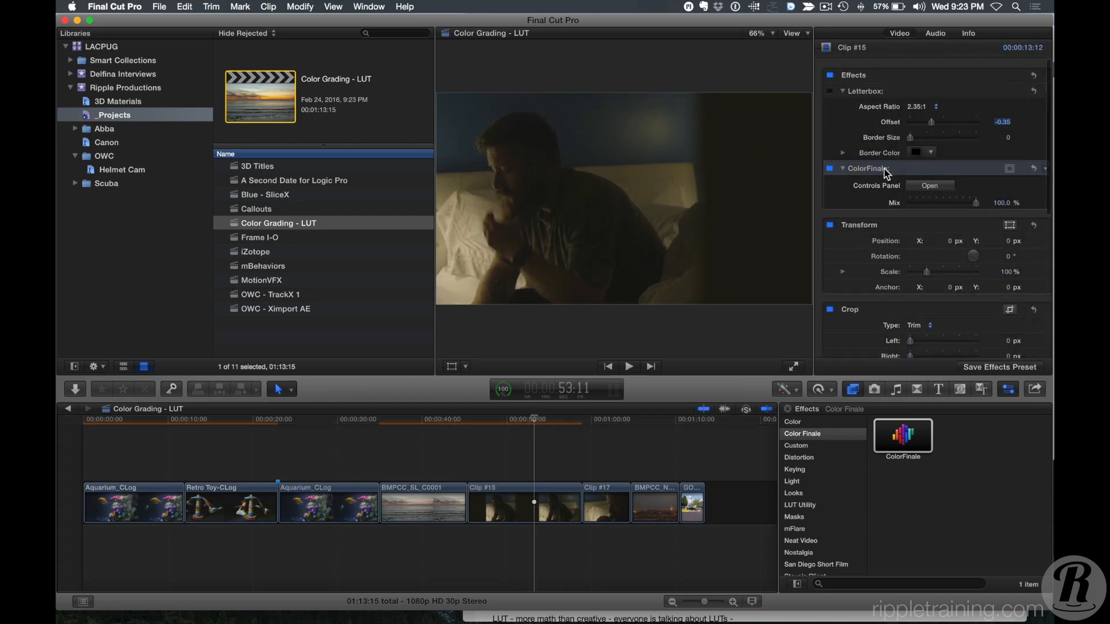
left_click(927, 186)
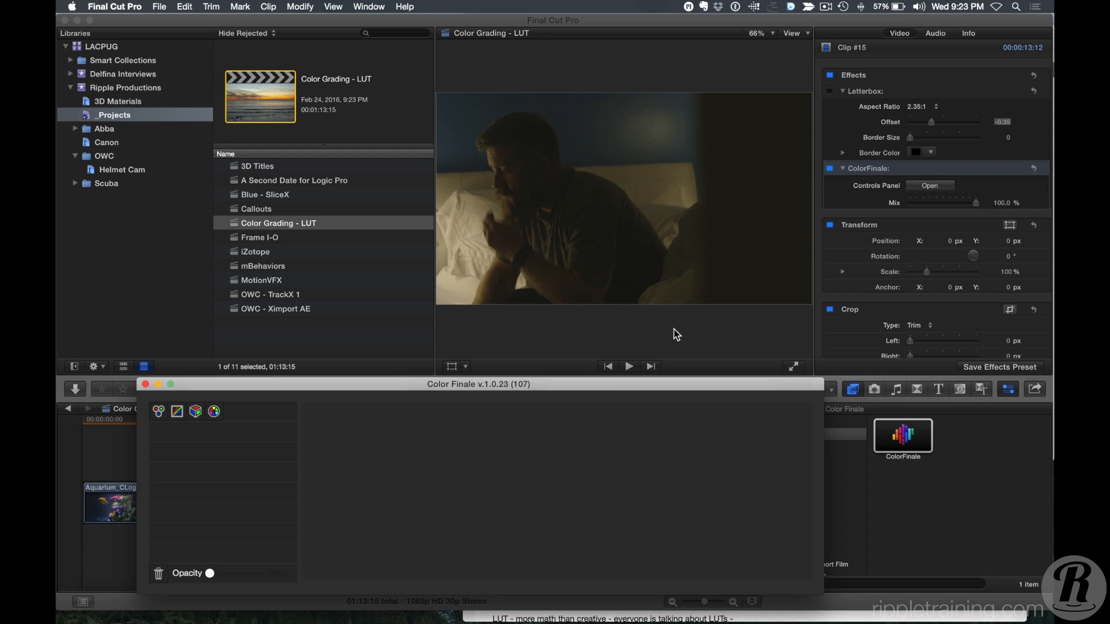
left_click_drag(614, 386, 654, 328)
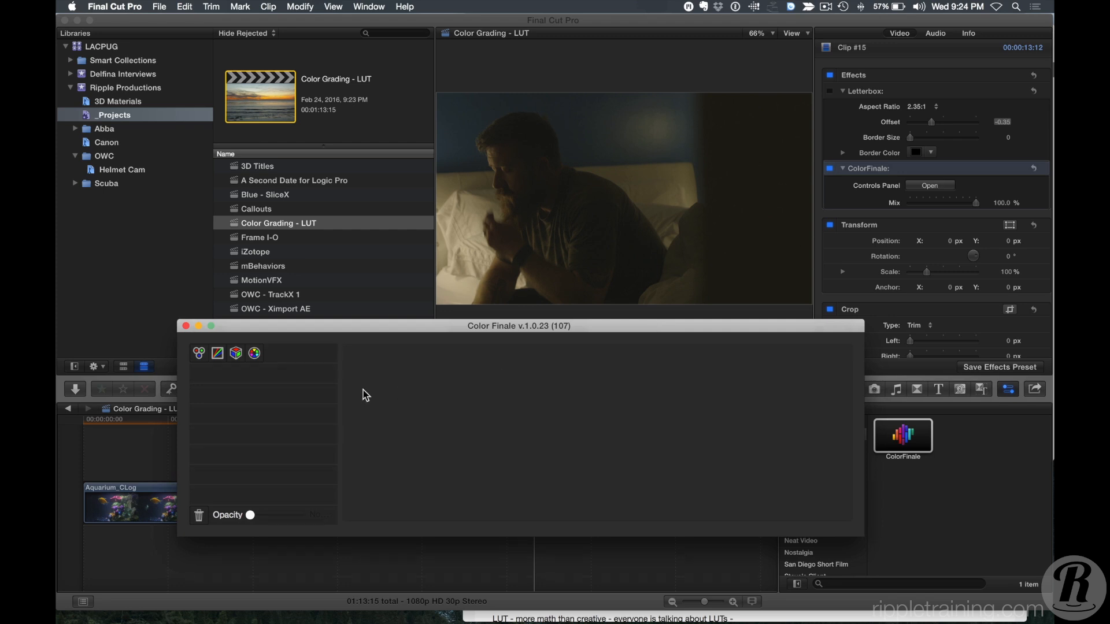
Add a Curves layer and shape an S-curve on the master curve.
left_click(218, 354)
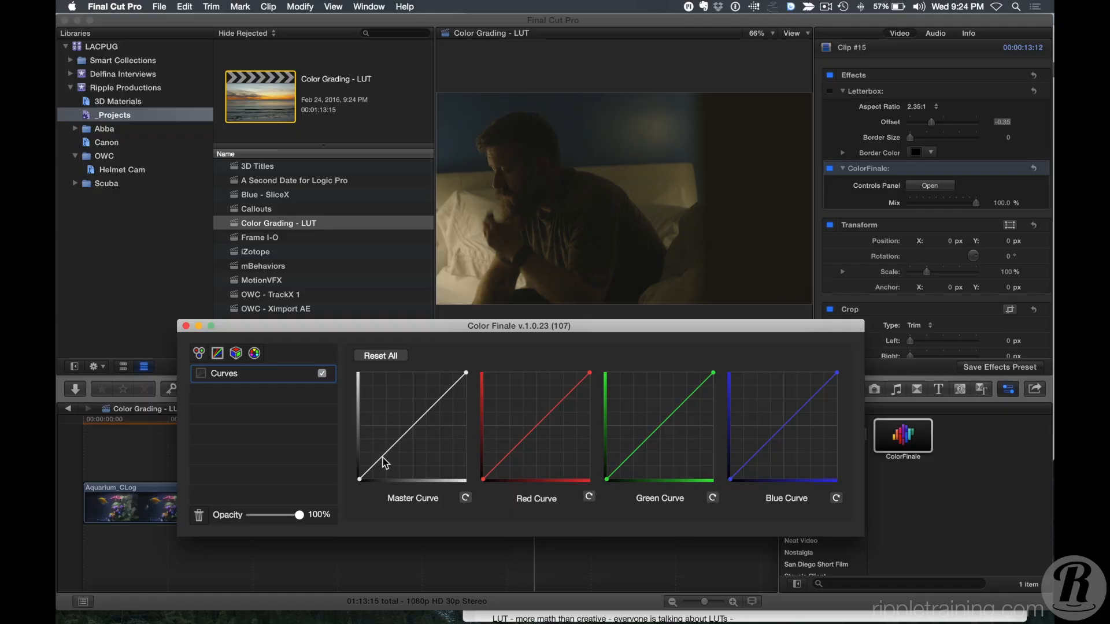
left_click(384, 459)
left_click_drag(385, 462, 384, 460)
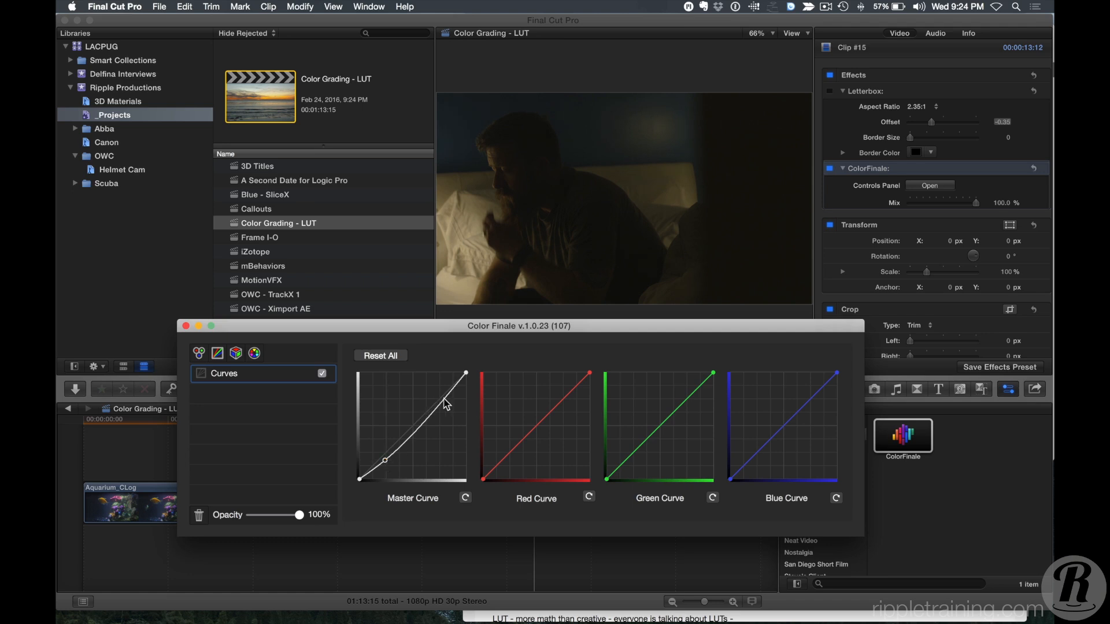
left_click_drag(447, 398, 438, 384)
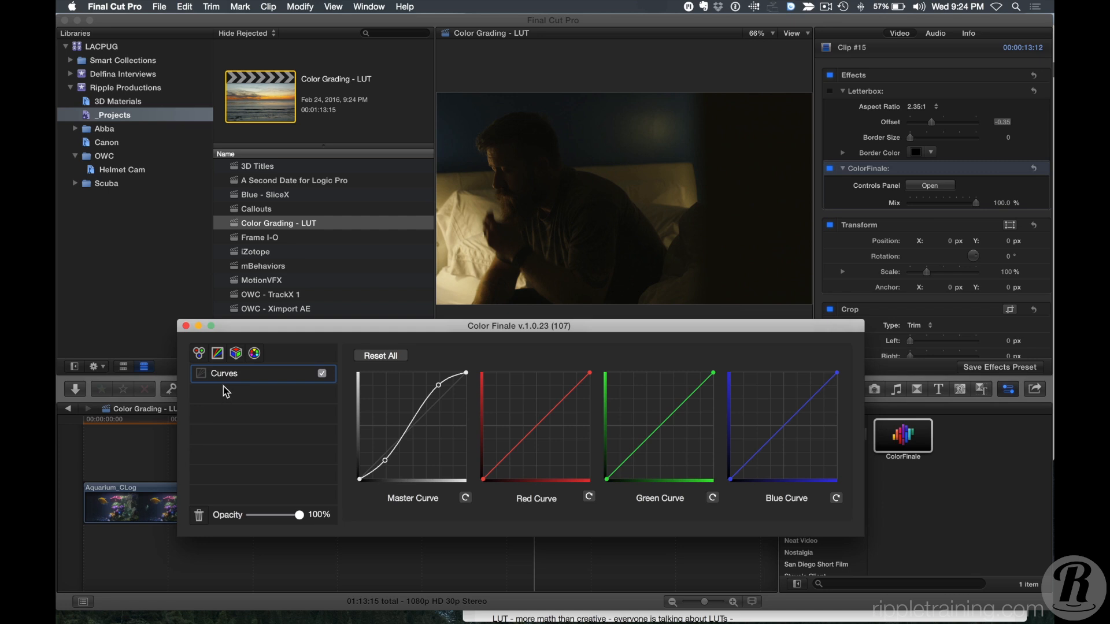
Add a Color Wheels layer and push the Gain wheel toward blue, to about 0.802 red, 0.901 green, 1.297 blue.
left_click(200, 353)
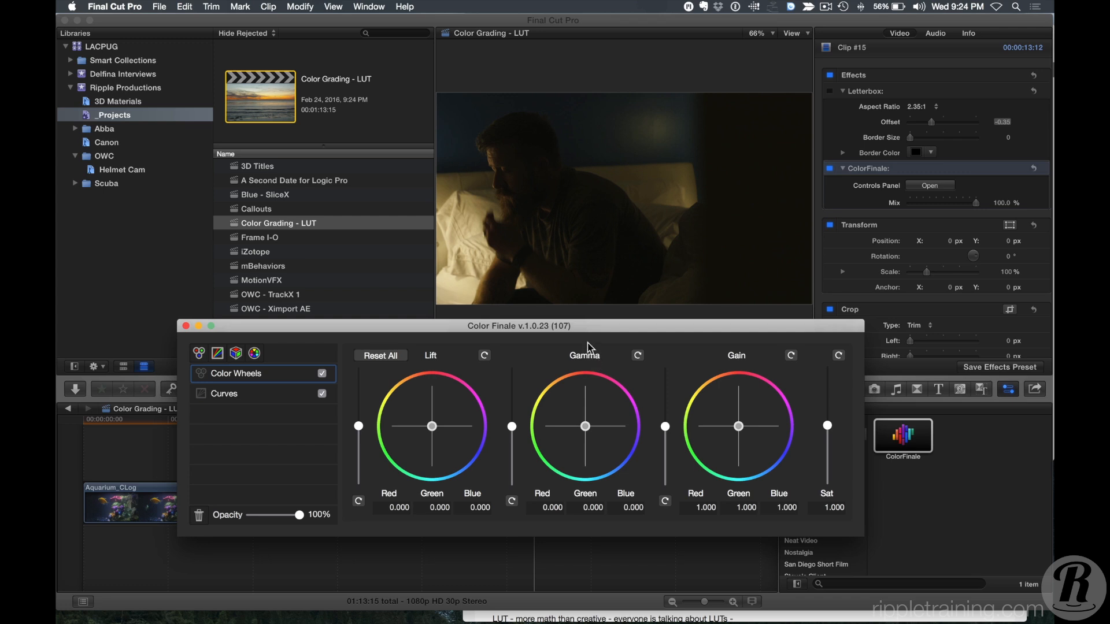
left_click_drag(580, 334, 571, 356)
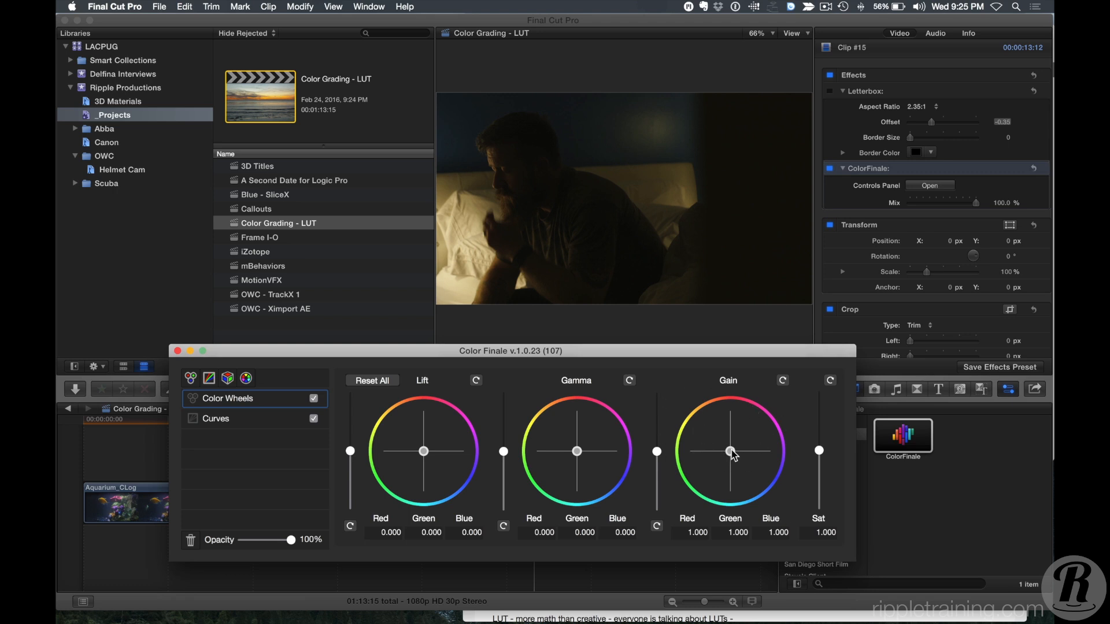
left_click_drag(730, 453, 738, 457)
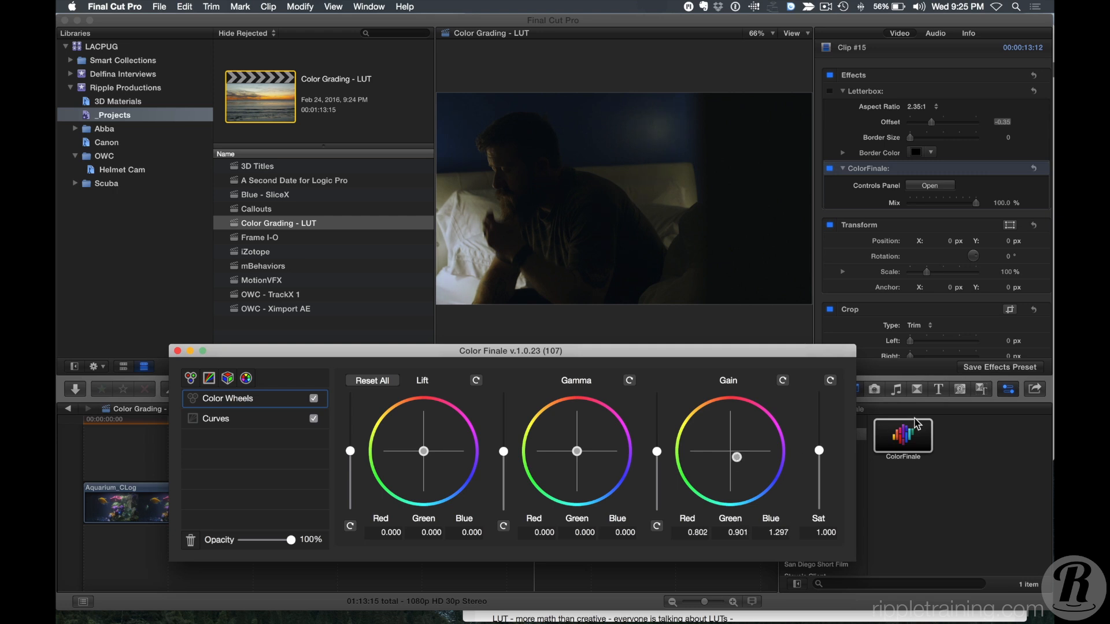
Raise the saturation to about 1.072, then toggle the Curves and Color Wheels layers off and on to compare the grade.
left_click_drag(820, 451, 820, 447)
left_click(314, 418)
left_click(313, 419)
left_click(313, 418)
left_click(274, 442)
left_click(274, 443)
left_click(274, 442)
left_click(274, 442)
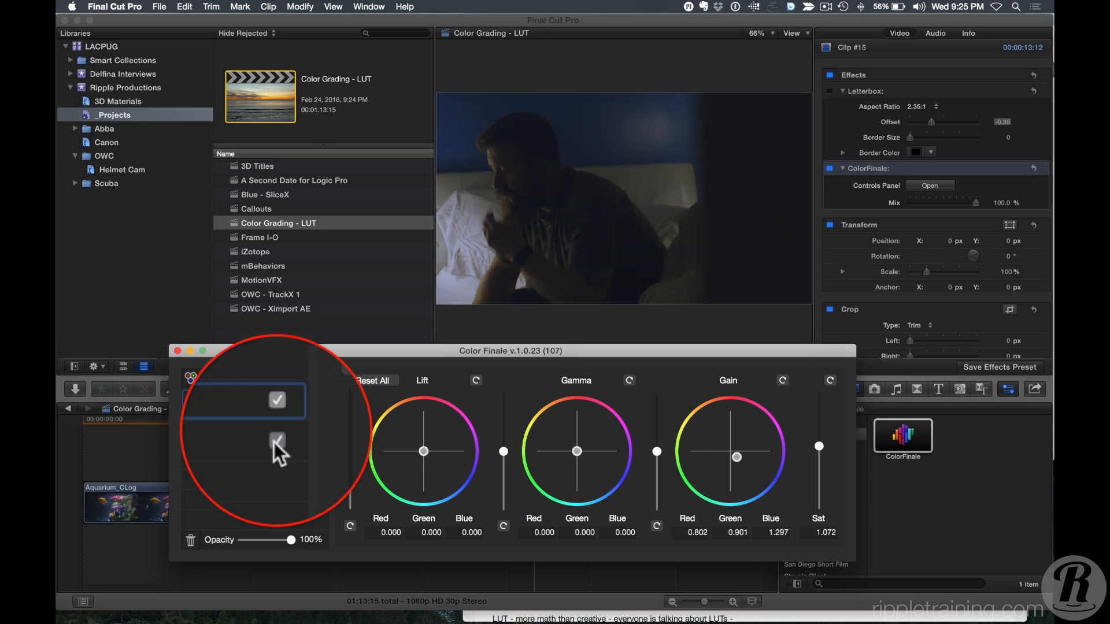
left_click(274, 442)
left_click(313, 399)
left_click(314, 399)
left_click(313, 399)
left_click(313, 400)
left_click(313, 398)
left_click(313, 399)
left_click(313, 399)
left_click(313, 399)
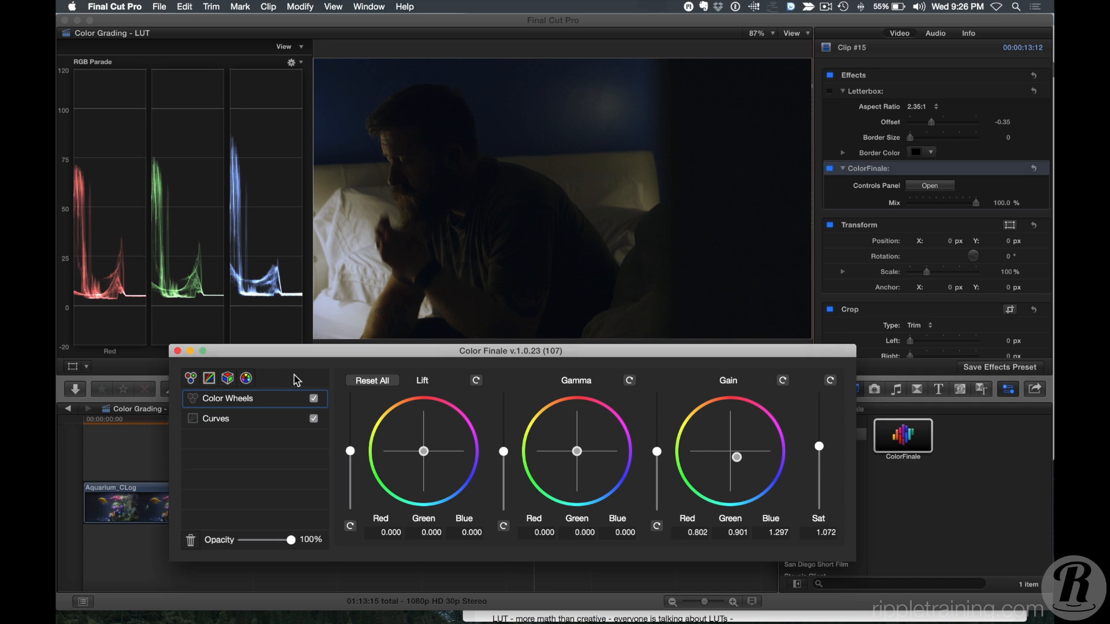
Save Clip #15's effects as a video effects preset named Hollywood Sorrow in the LUT Utility category.
left_click(177, 351)
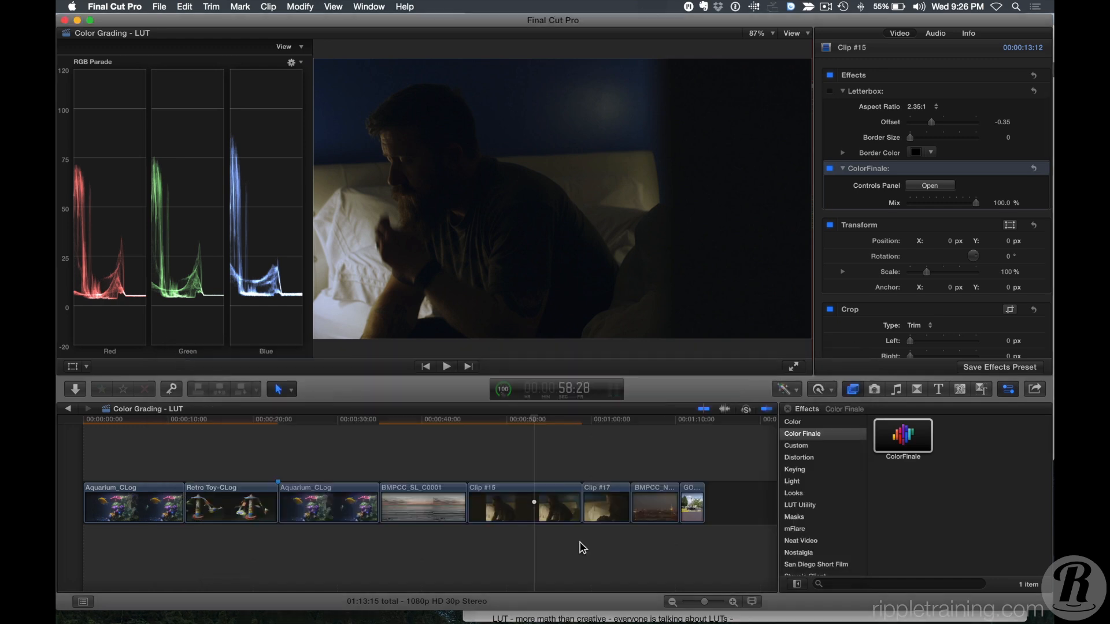
left_click(541, 499)
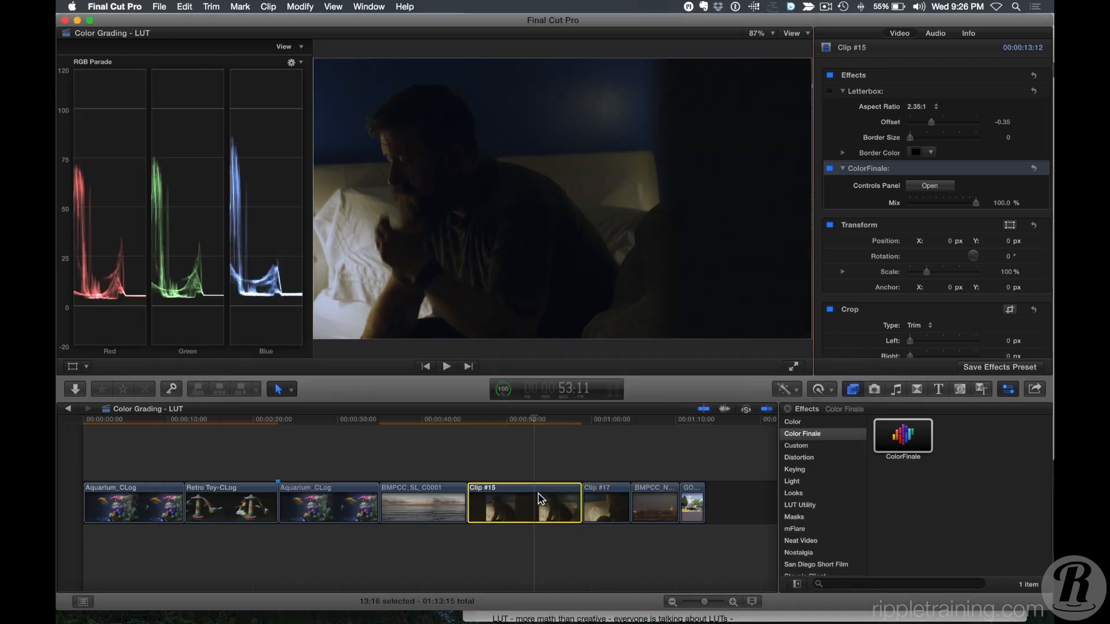
left_click(978, 172)
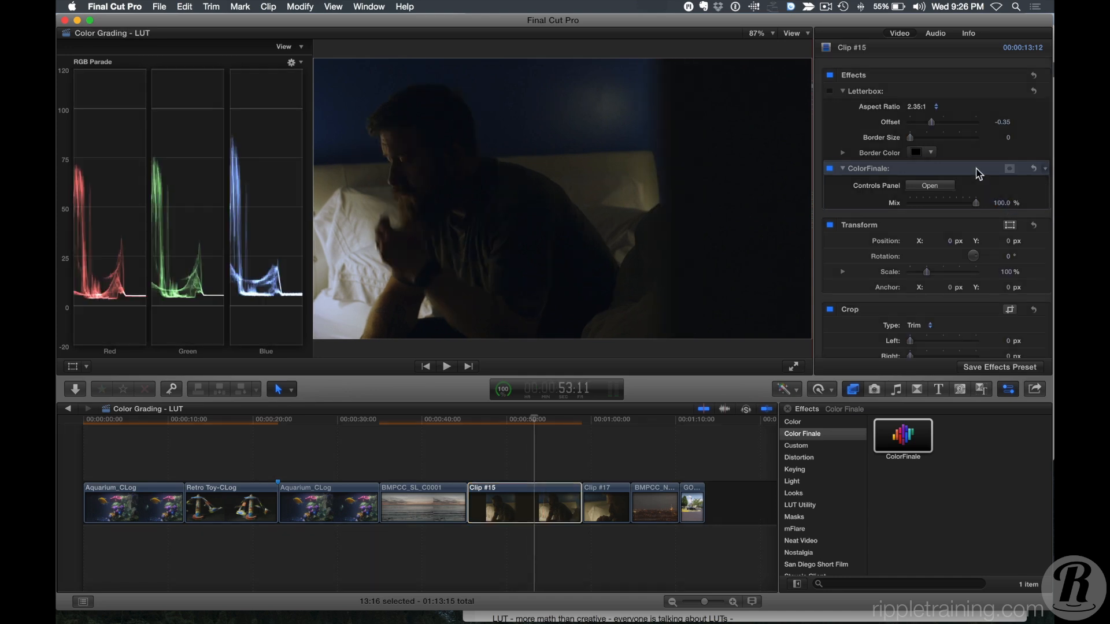
left_click(1000, 367)
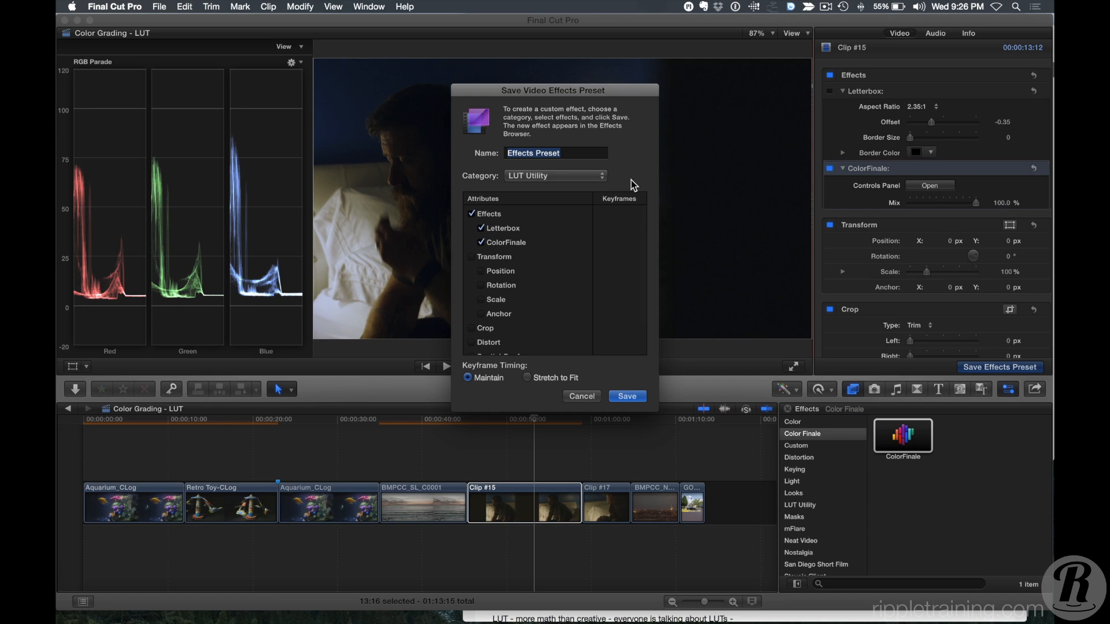
type("Hollywood Sorrow")
key("Return")
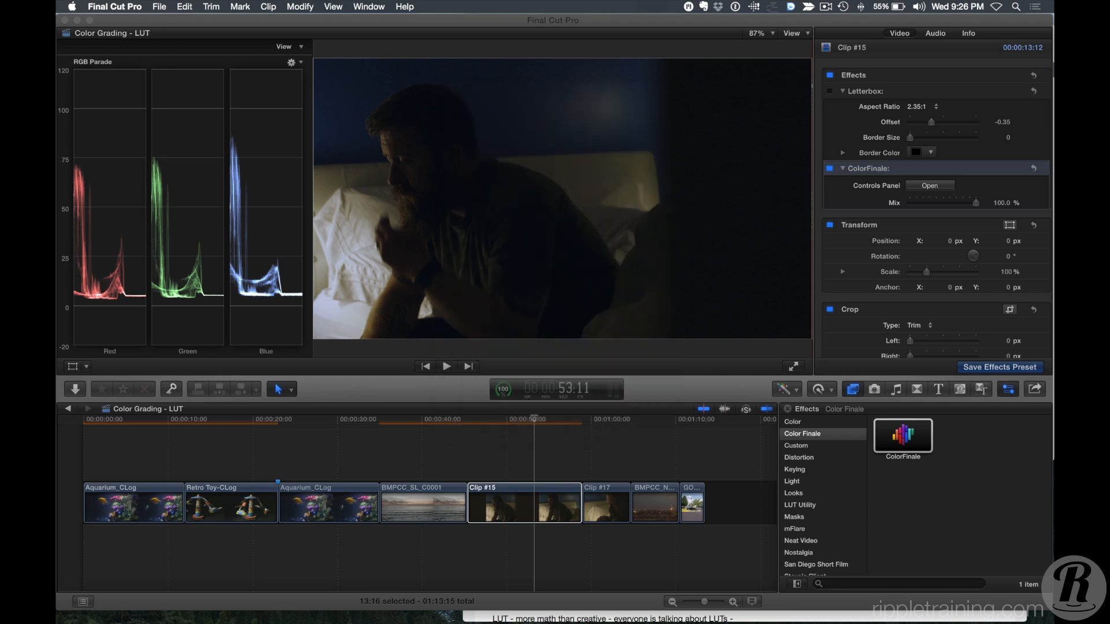
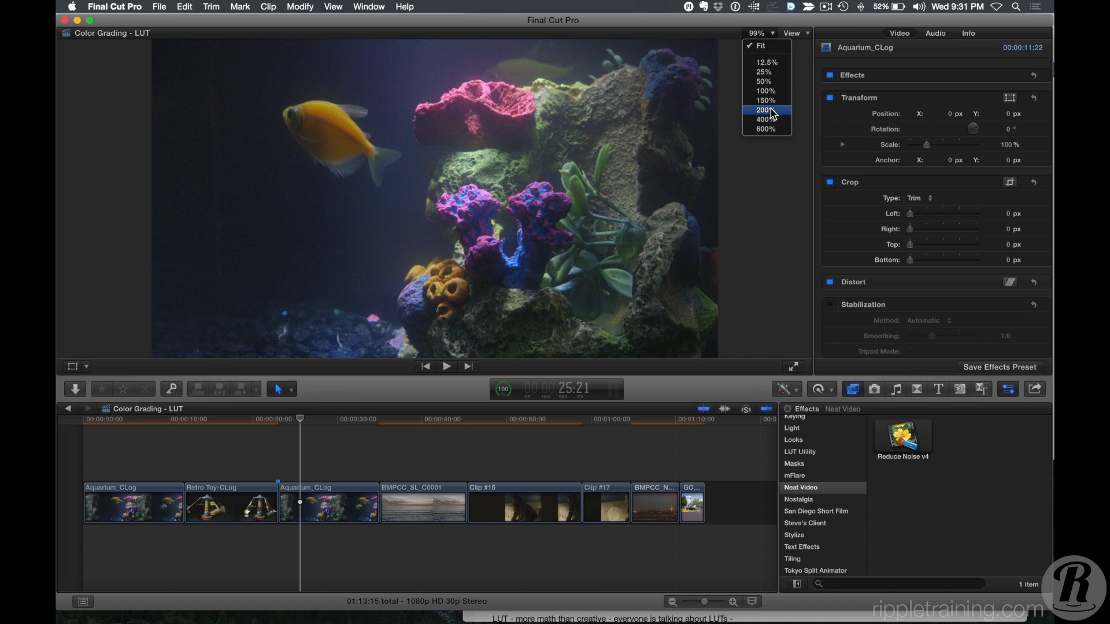
Zoom the viewer to 150% and play the aquarium clip to inspect its noise.
left_click(767, 101)
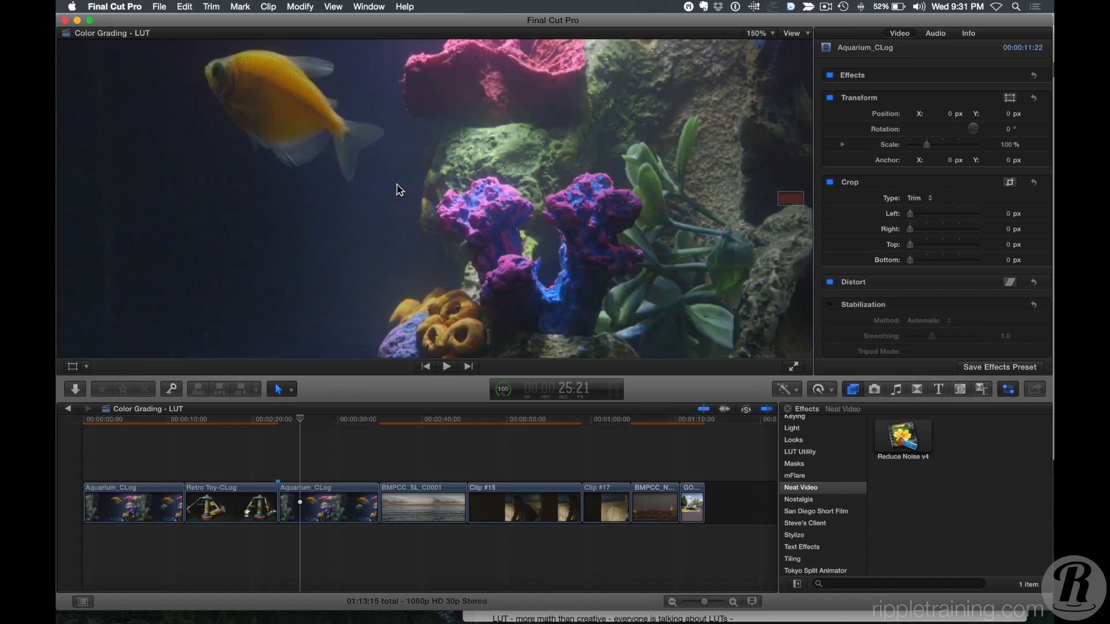
left_click(287, 422)
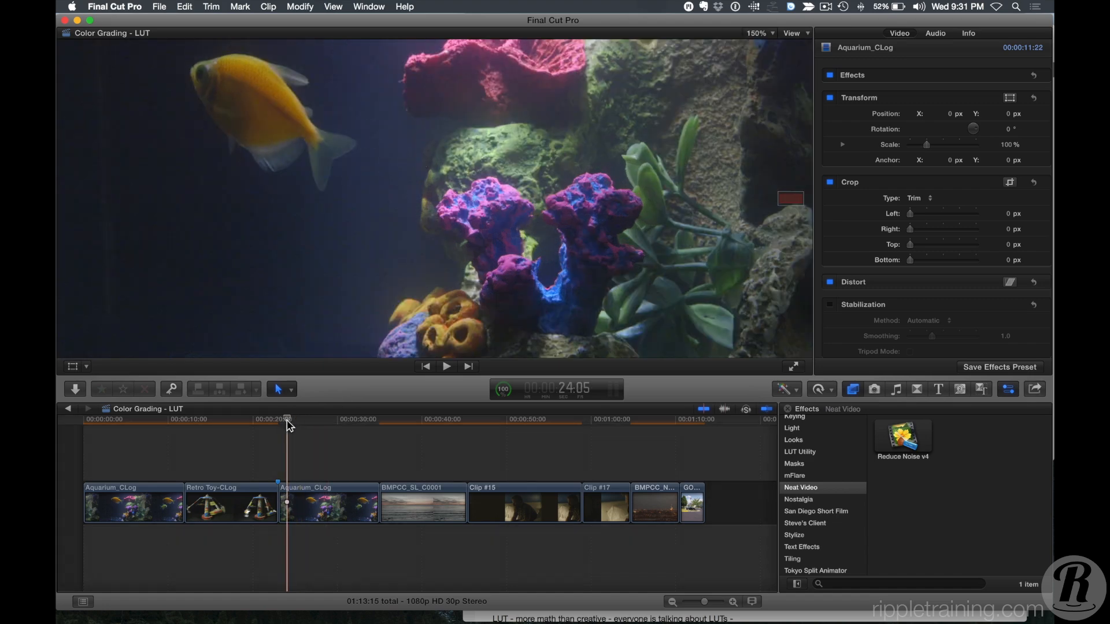
key("space")
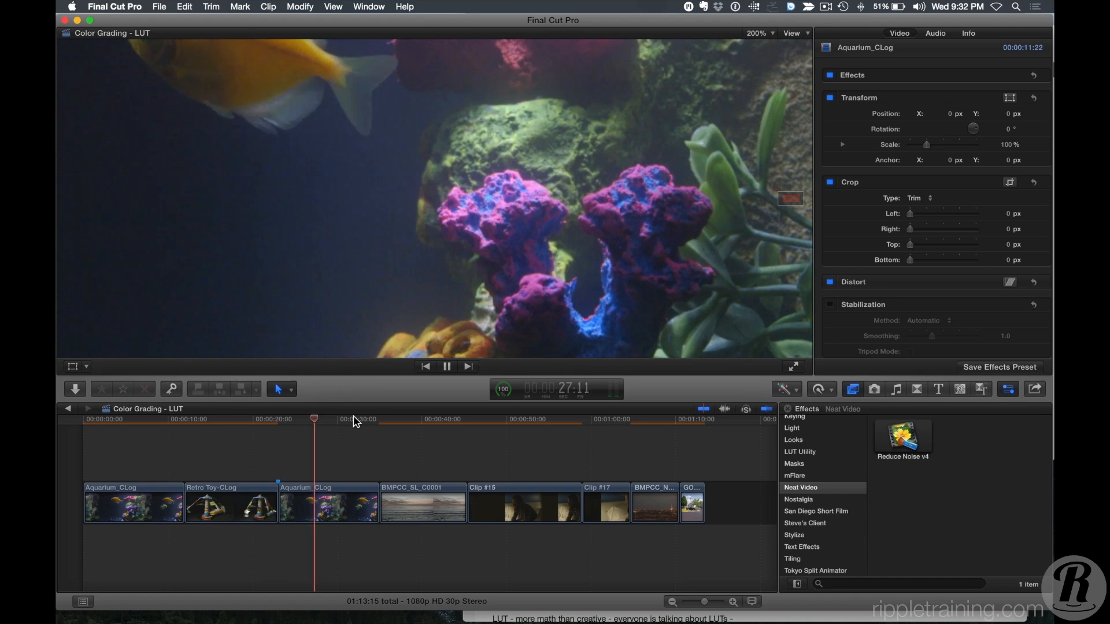
key("space")
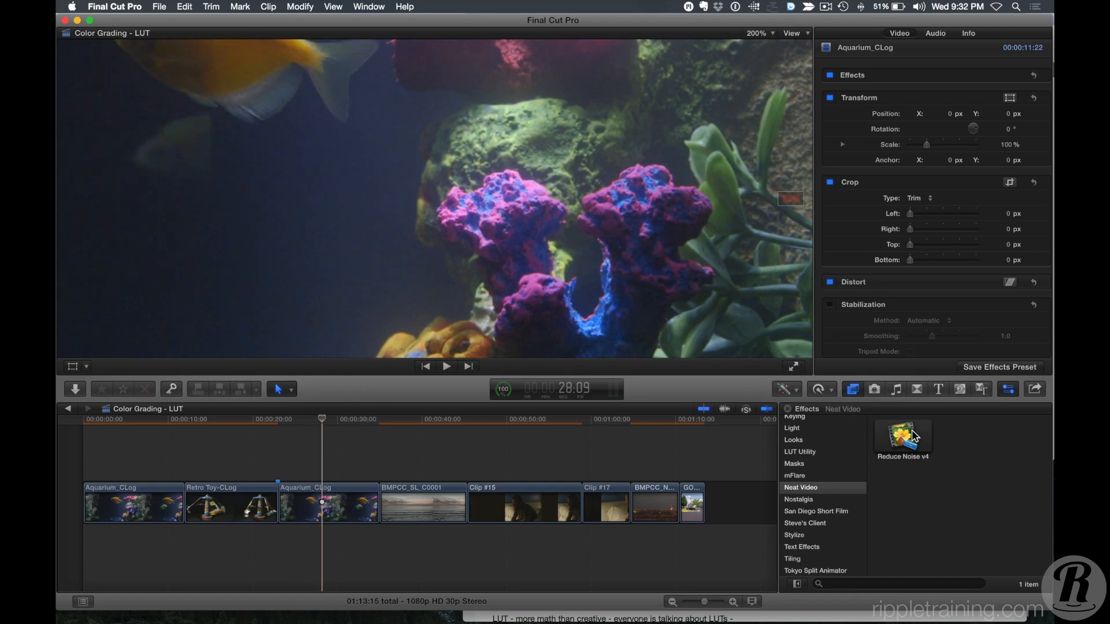
Apply the Reduce Noise v4 effect to the third Aquarium_CLog clip and open its options window.
left_click_drag(914, 436, 334, 506)
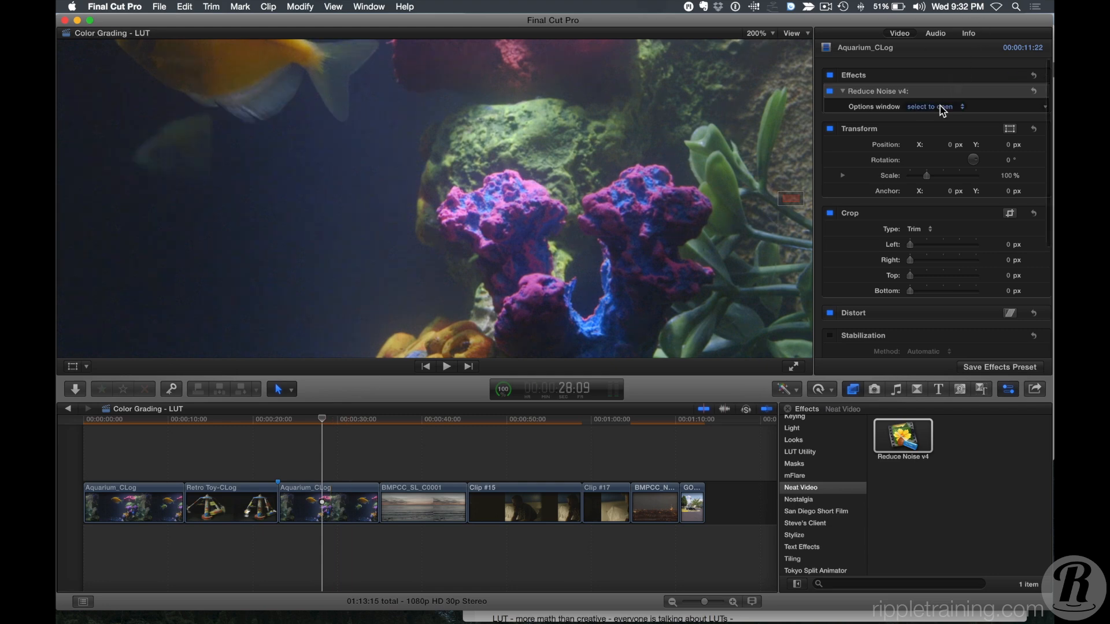
left_click(930, 107)
left_click(929, 108)
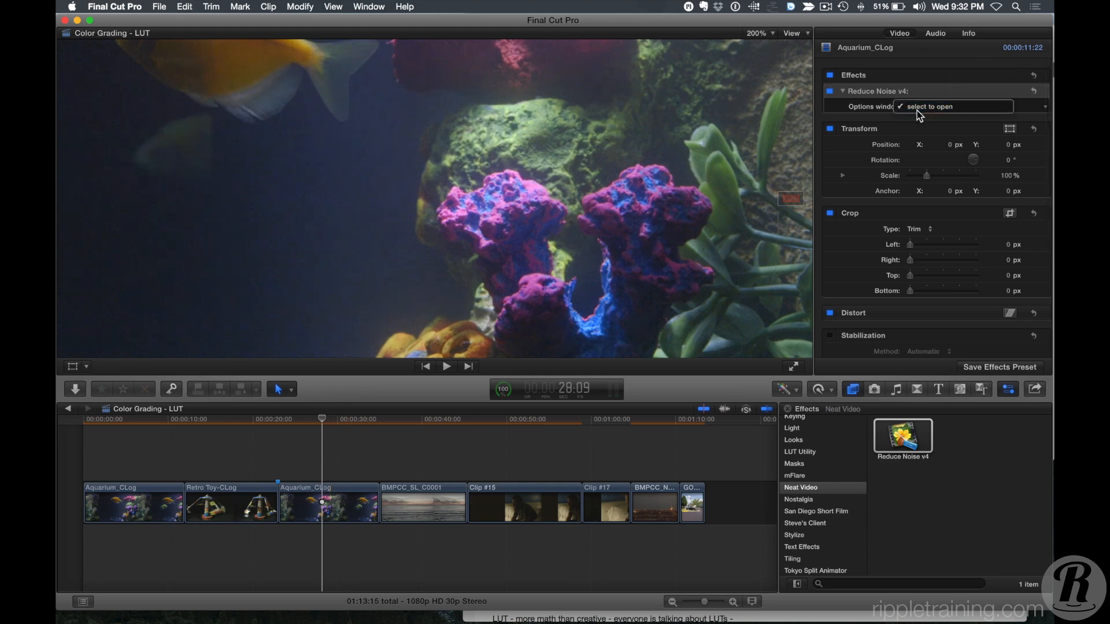
left_click(928, 108)
left_click(928, 109)
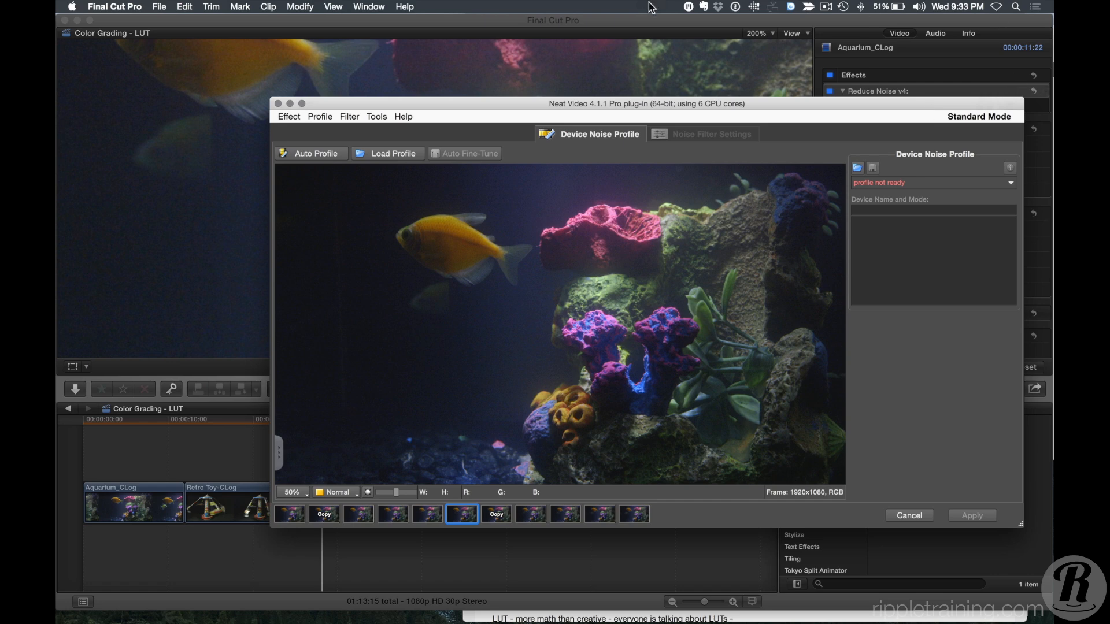
Build an automatic noise profile from an enlarged sample area and apply the noise reduction.
left_click(314, 154)
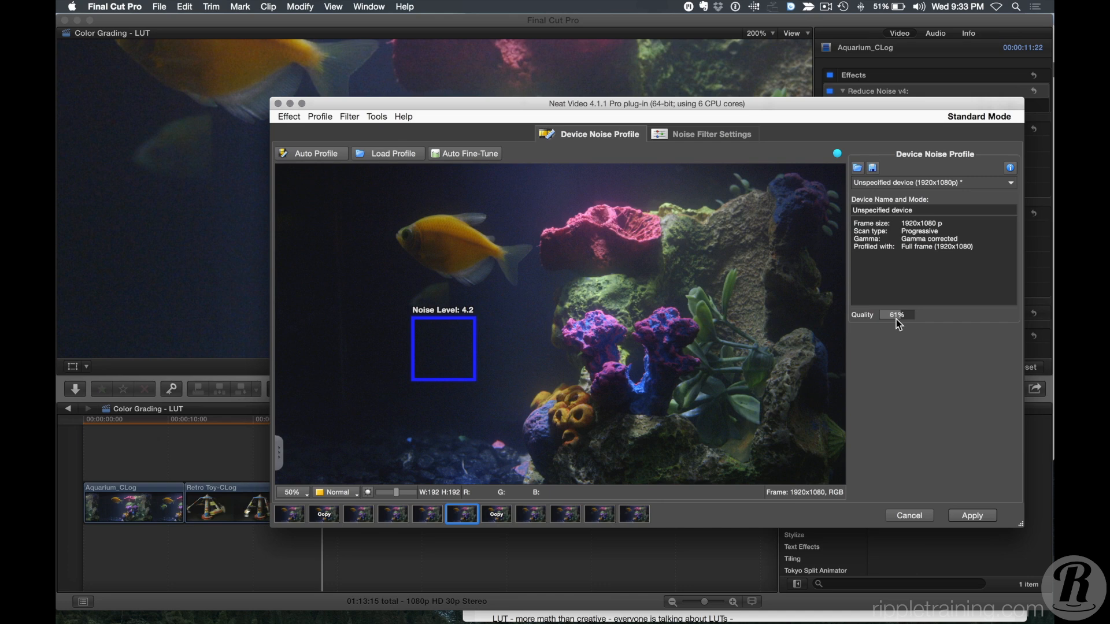
left_click_drag(473, 379, 508, 392)
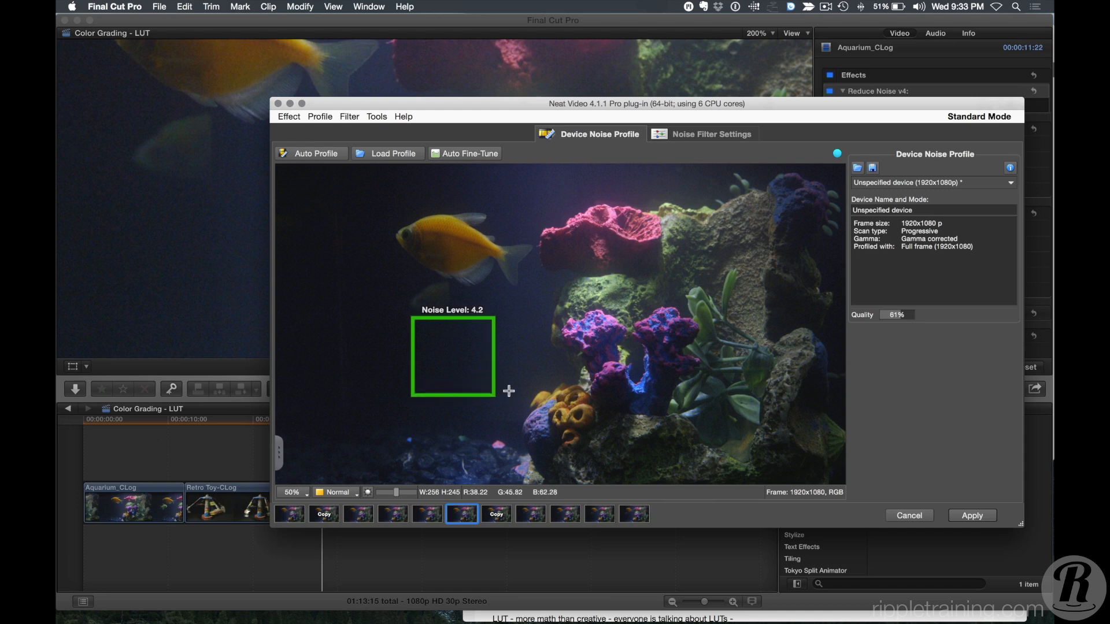
left_click(300, 155)
left_click(974, 516)
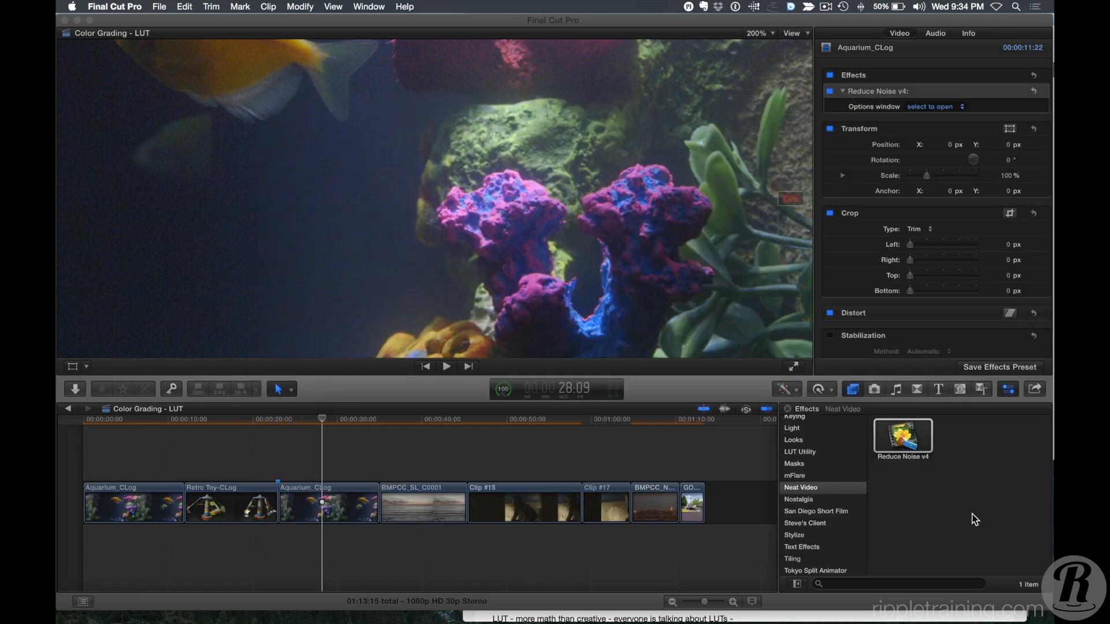
Toggle the Reduce Noise effect off and on to compare the denoised aquarium clip, then fit the timeline.
left_click(412, 418)
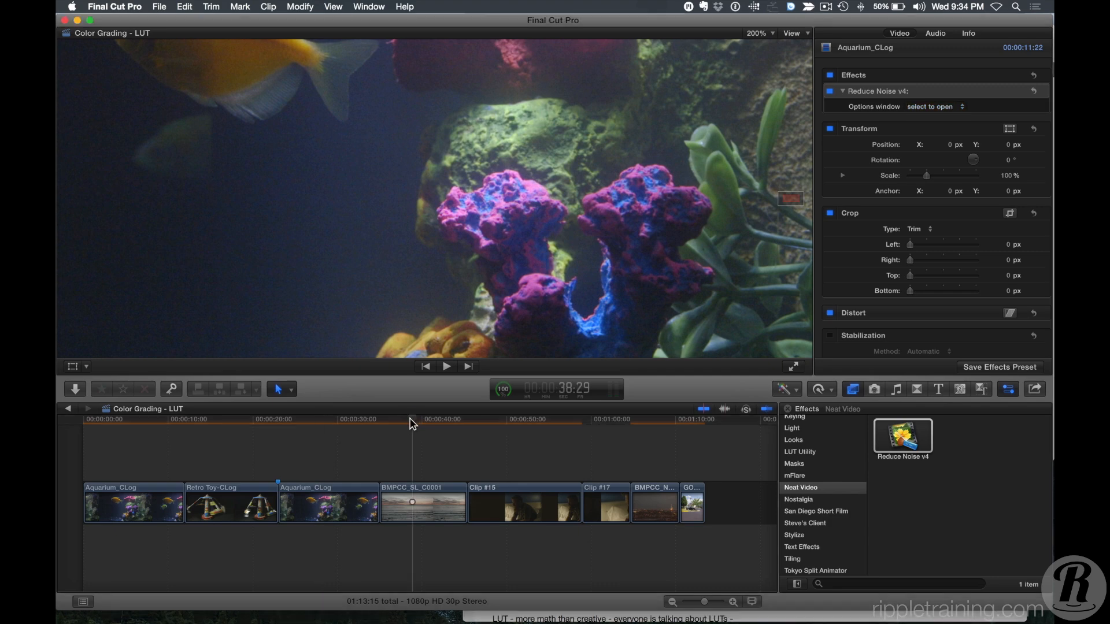
left_click(356, 422)
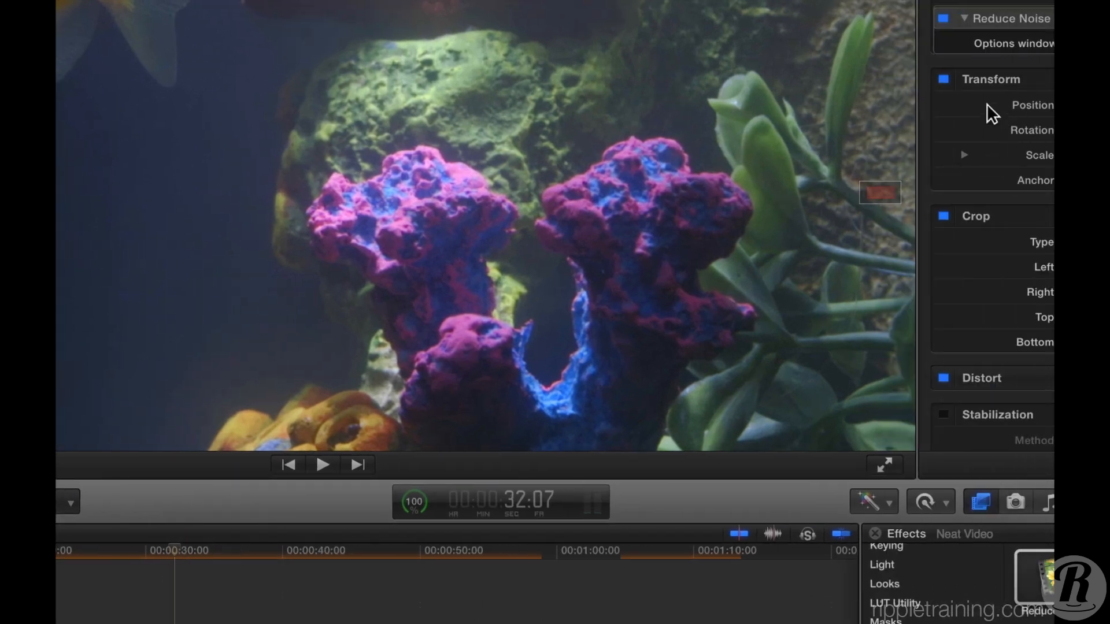
left_click(943, 19)
left_click(943, 18)
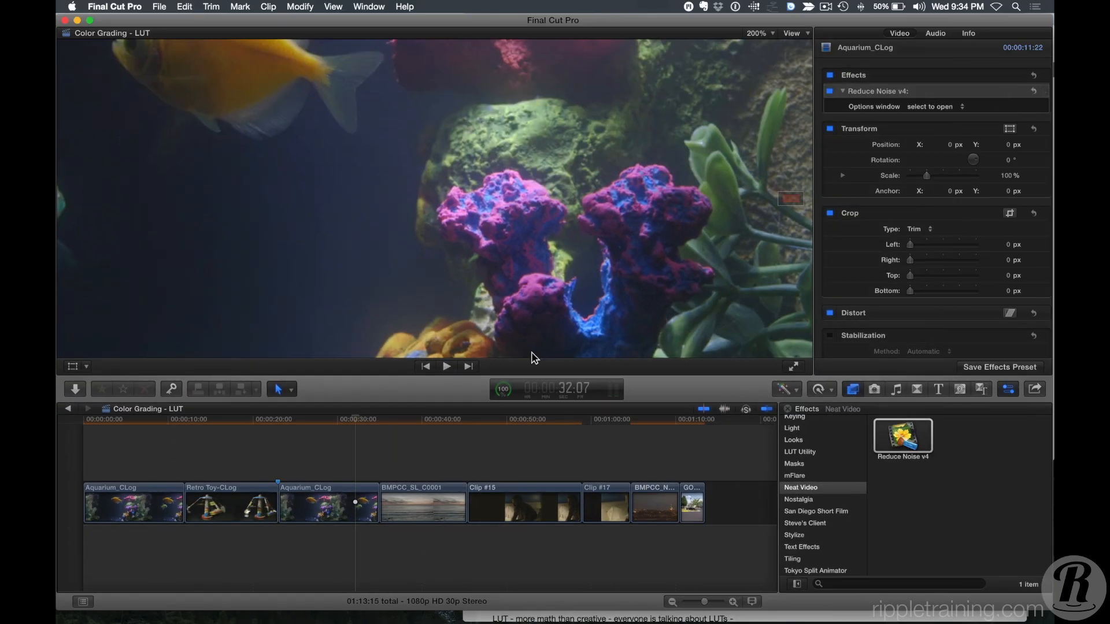
left_click(311, 440)
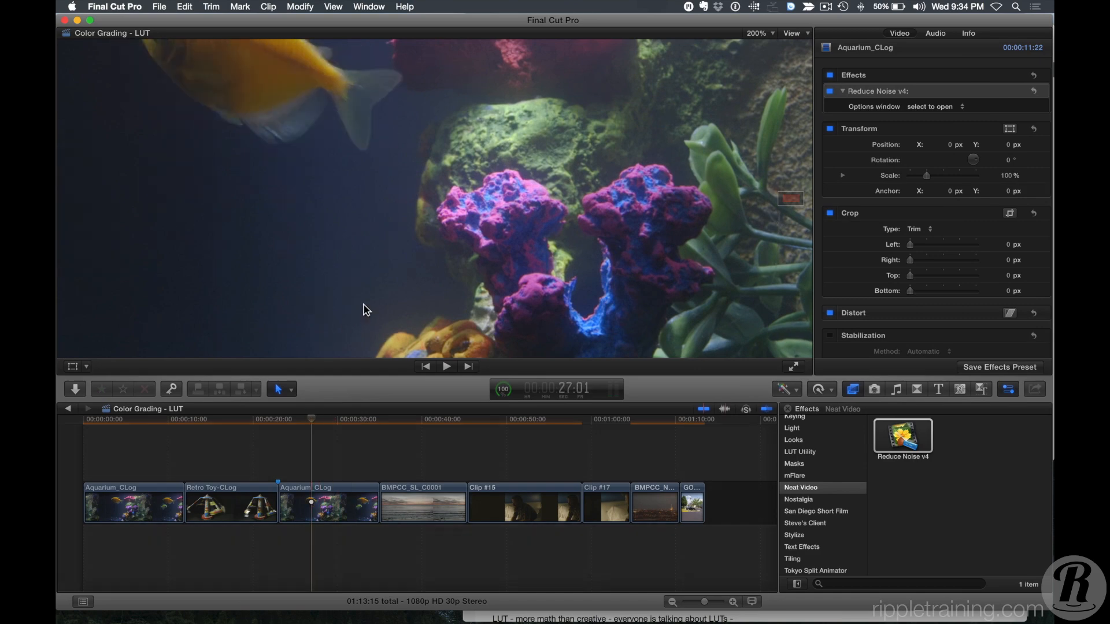
key("shift+z")
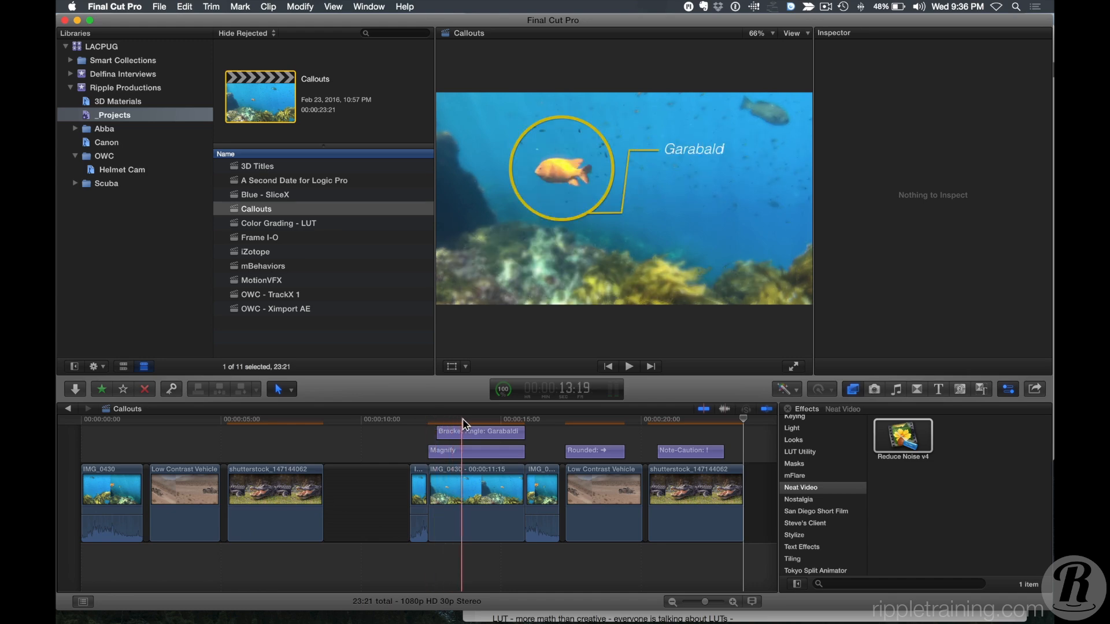
Play the Callouts project to review its callout titles.
left_click(417, 419)
key("space")
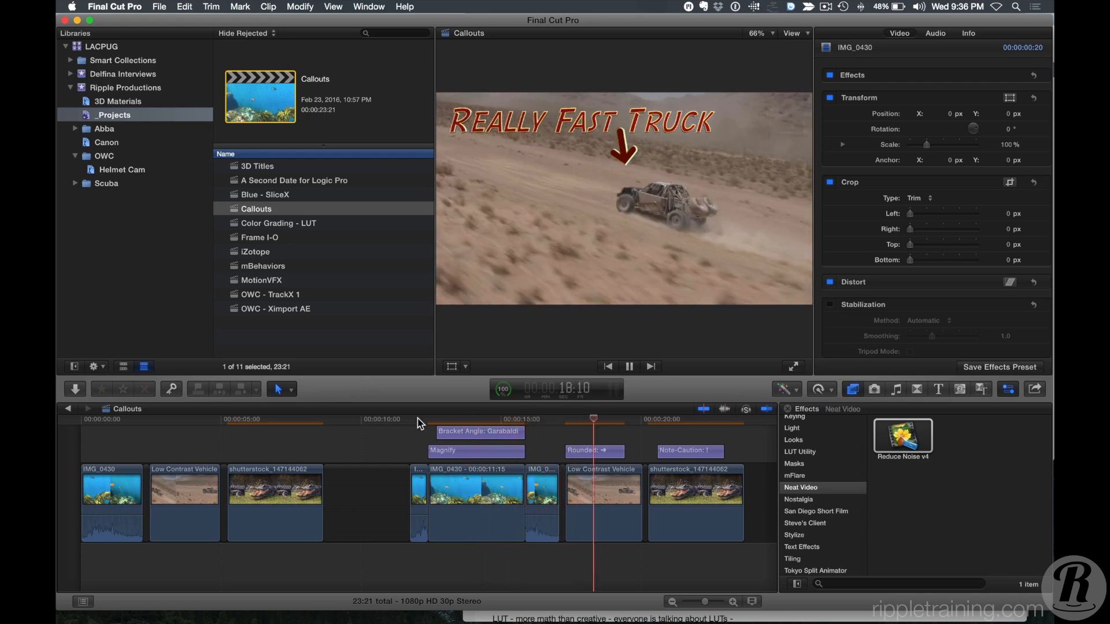
key("space")
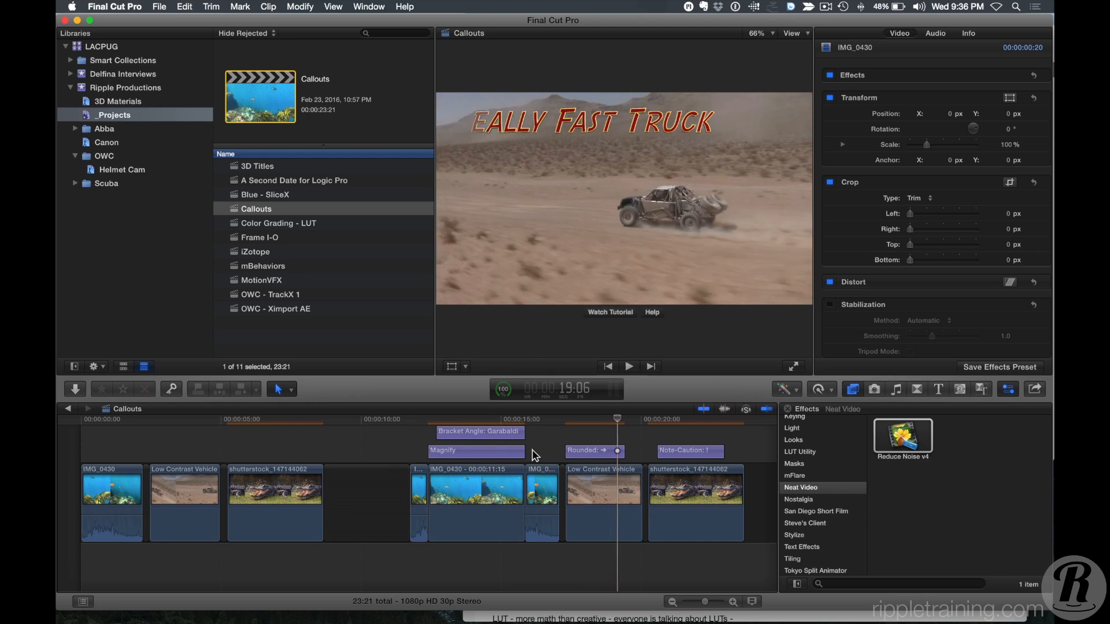
left_click(566, 452)
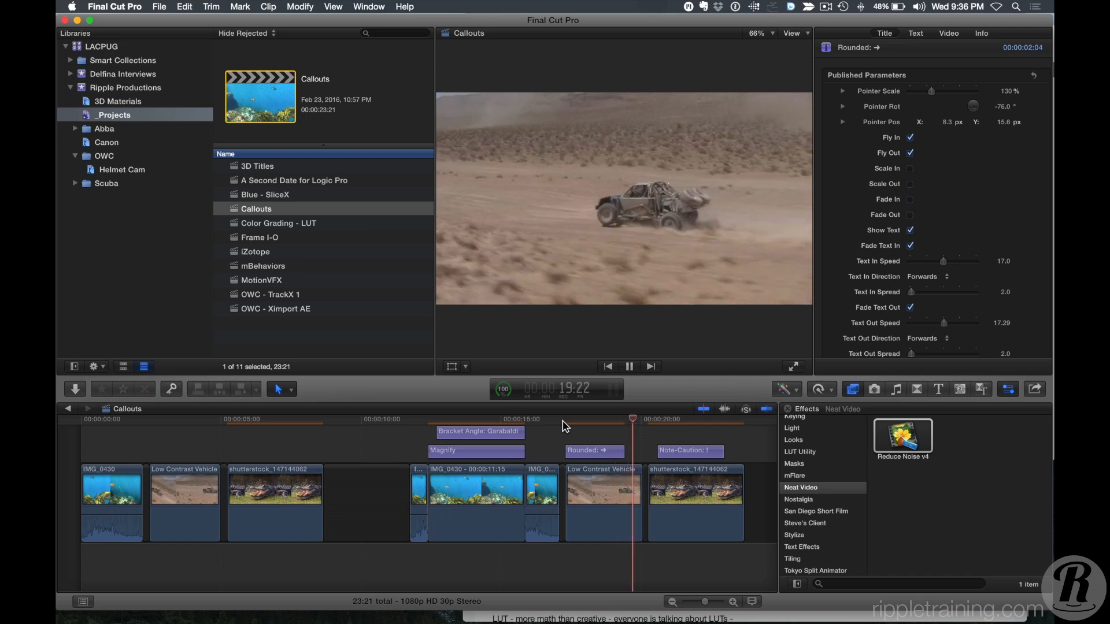
key("space")
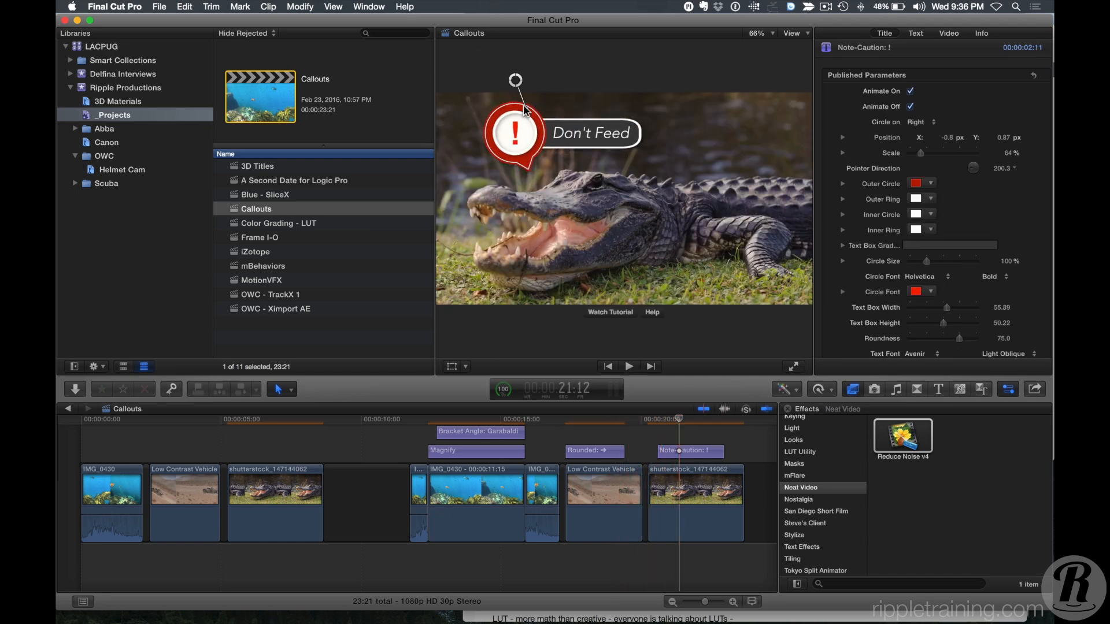
Reposition the pointer handle of the Don't Feed caution callout over the alligator.
left_click_drag(517, 84, 535, 119)
double_click(521, 148)
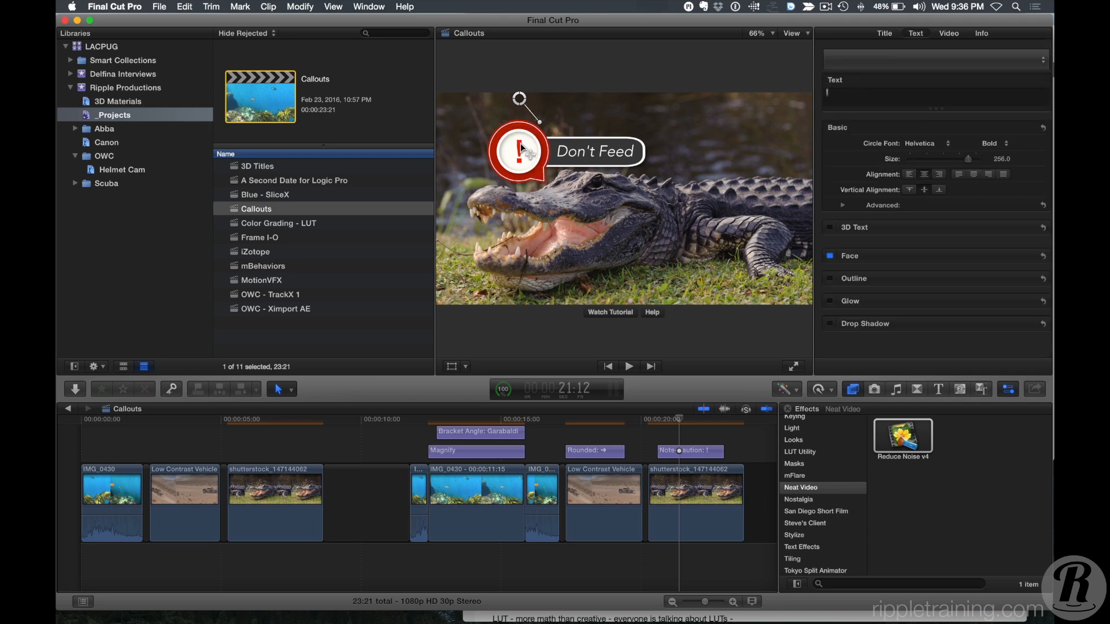
left_click(882, 34)
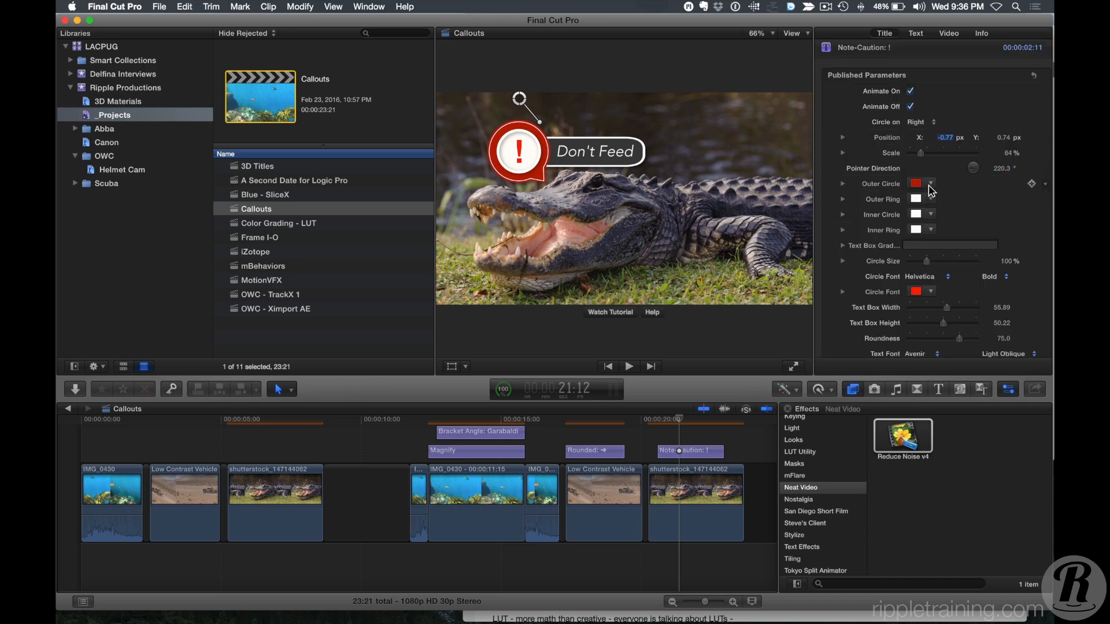
Change the caution callout's Outer Circle color to orange.
left_click(931, 183)
left_click(968, 200)
left_click_drag(969, 200, 956, 209)
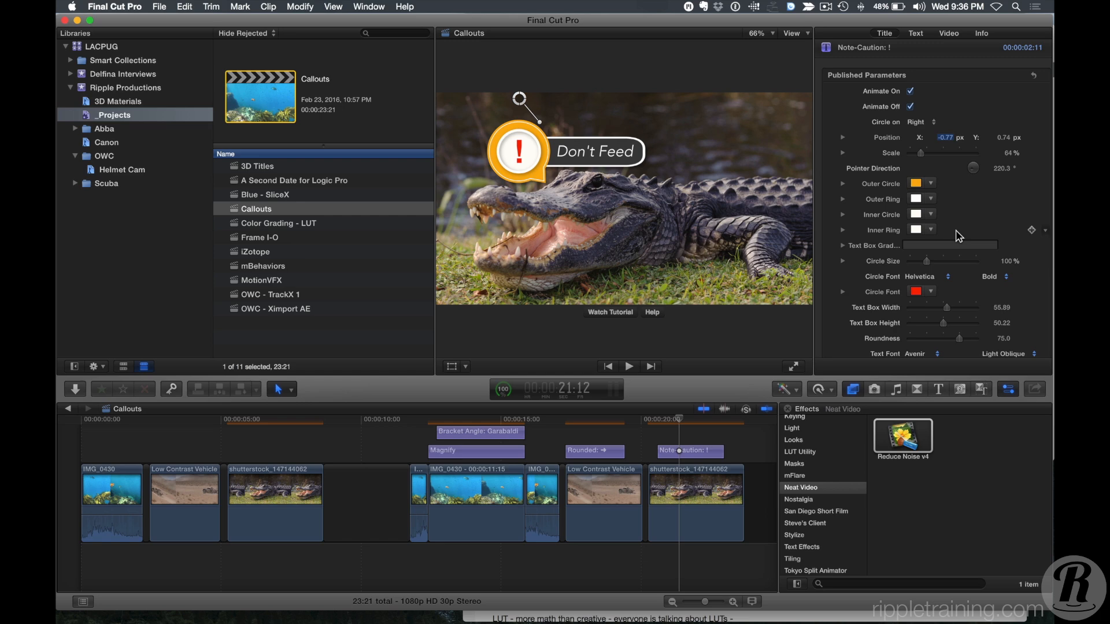
left_click(757, 480)
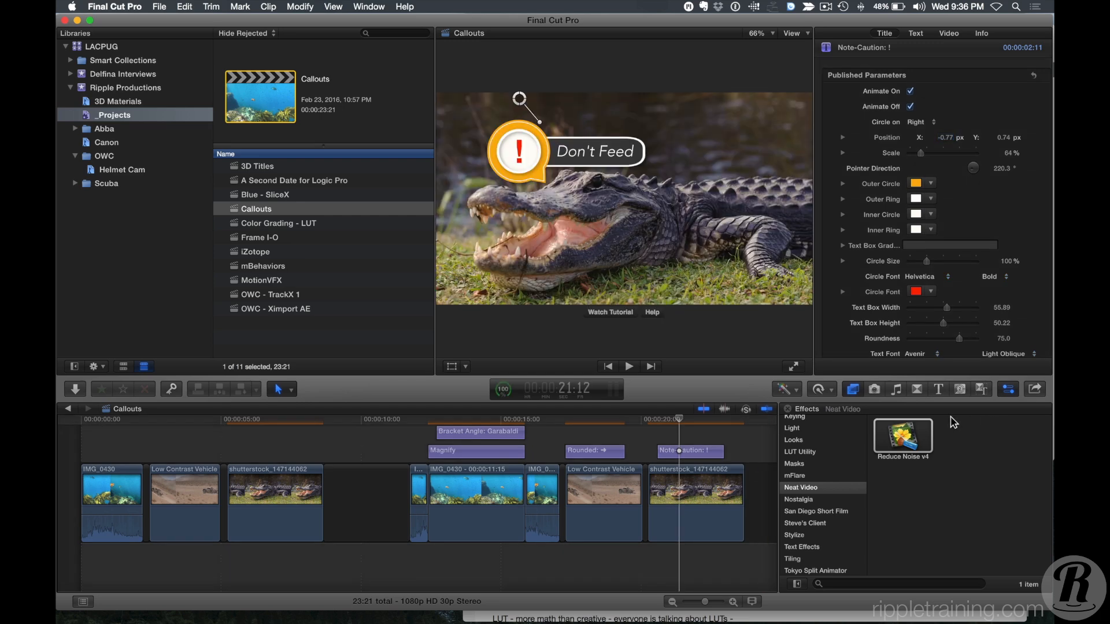
Open the Ripple Callouts category in the Titles browser.
scroll(820, 481, "up", 2)
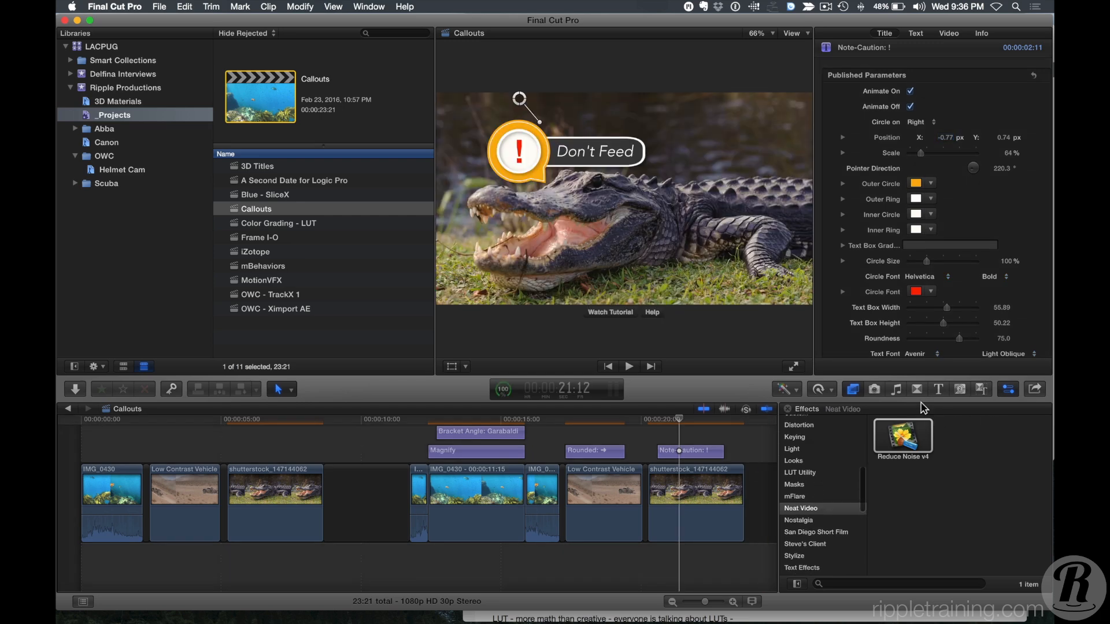
left_click(938, 389)
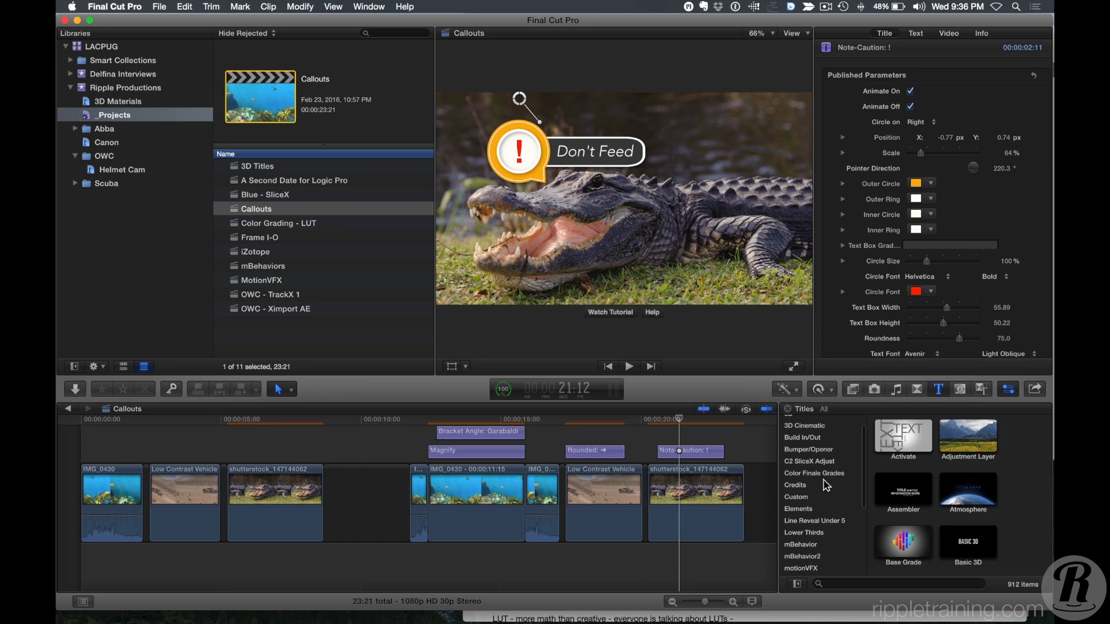
scroll(827, 486, "down", 5)
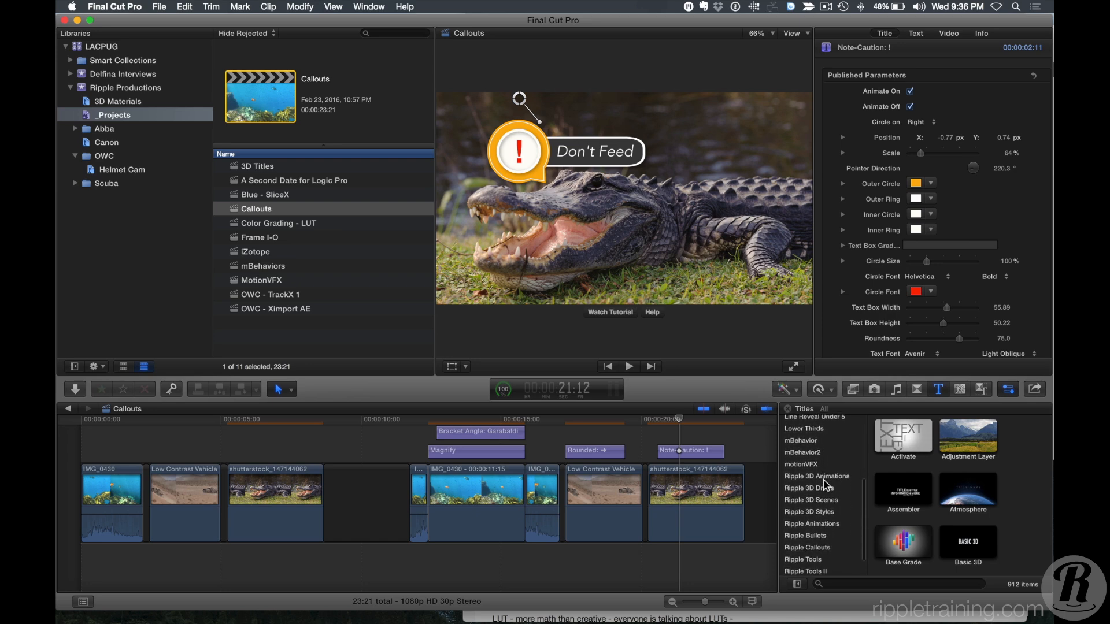
scroll(827, 486, "down", 2)
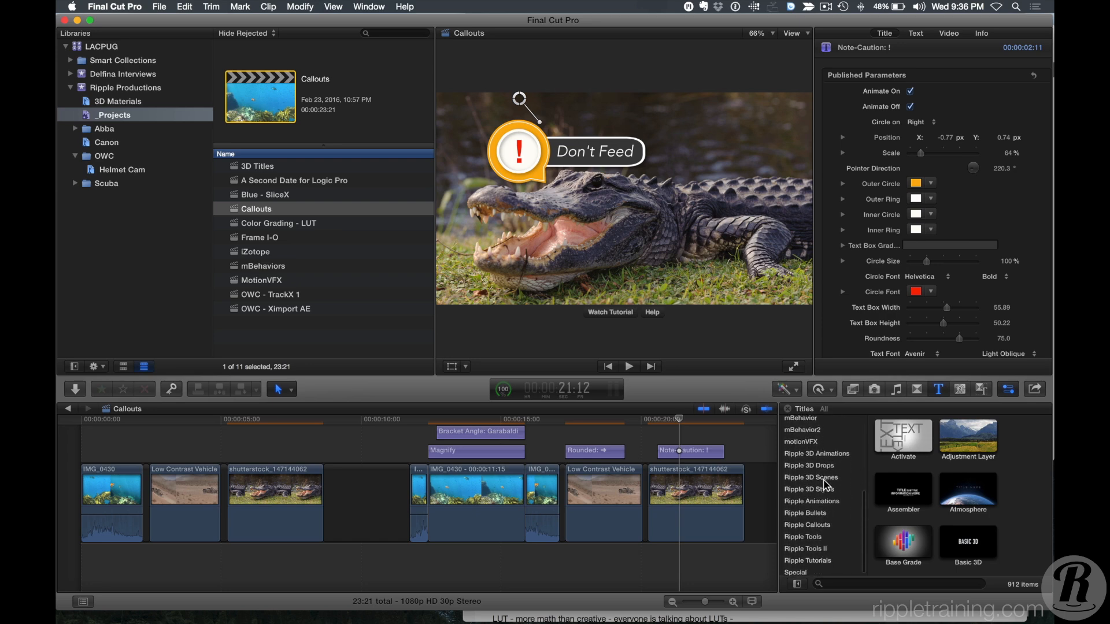
left_click(801, 523)
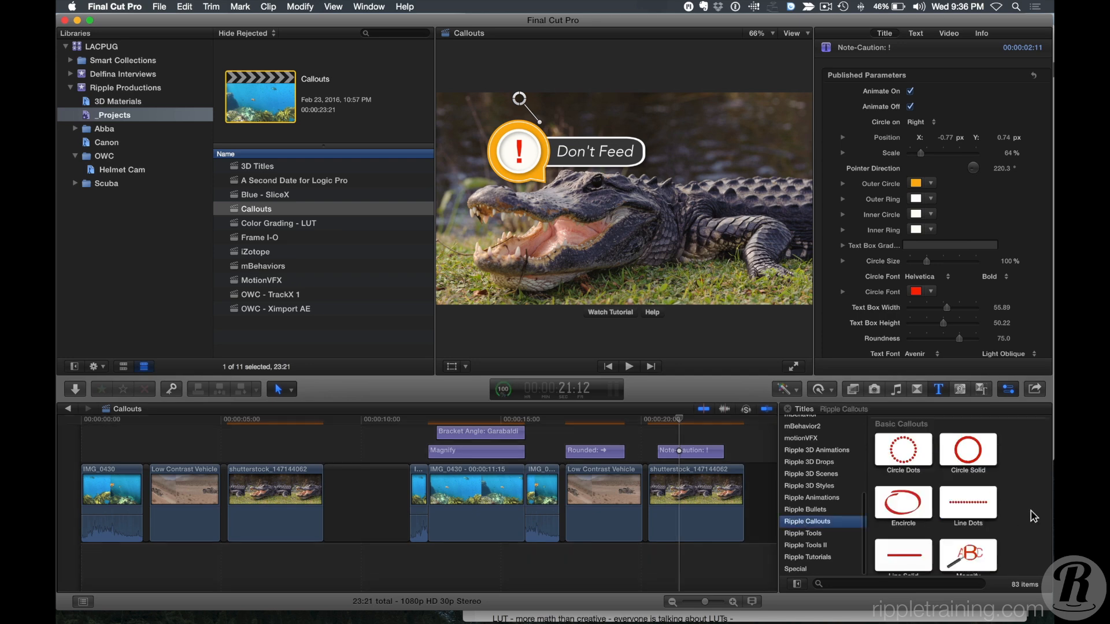
Scroll through the Ripple Callouts titles to examine the available callout styles.
scroll(1034, 466, "down", 2)
scroll(1034, 466, "up", 2)
scroll(1034, 466, "down", 2)
scroll(1034, 467, "down", 2)
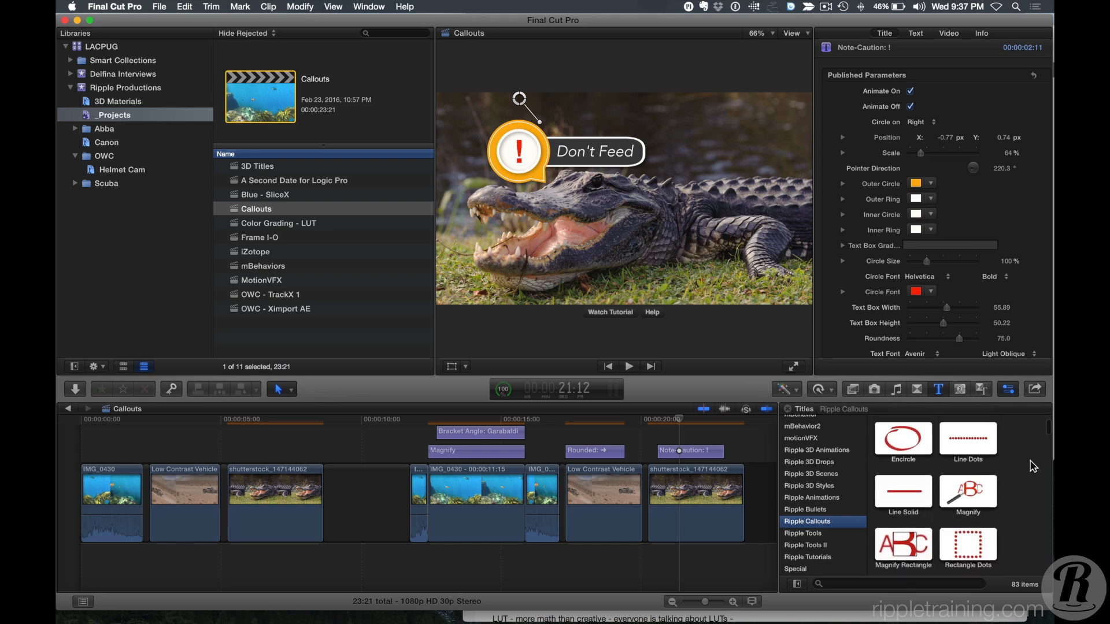
scroll(1033, 467, "down", 3)
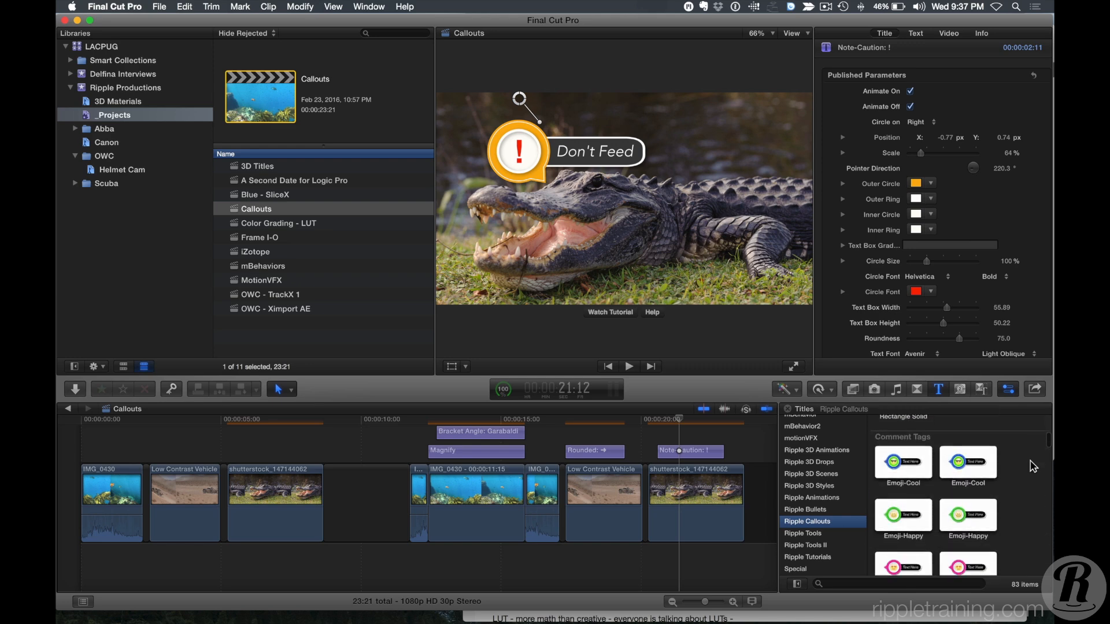
scroll(1034, 466, "up", 2)
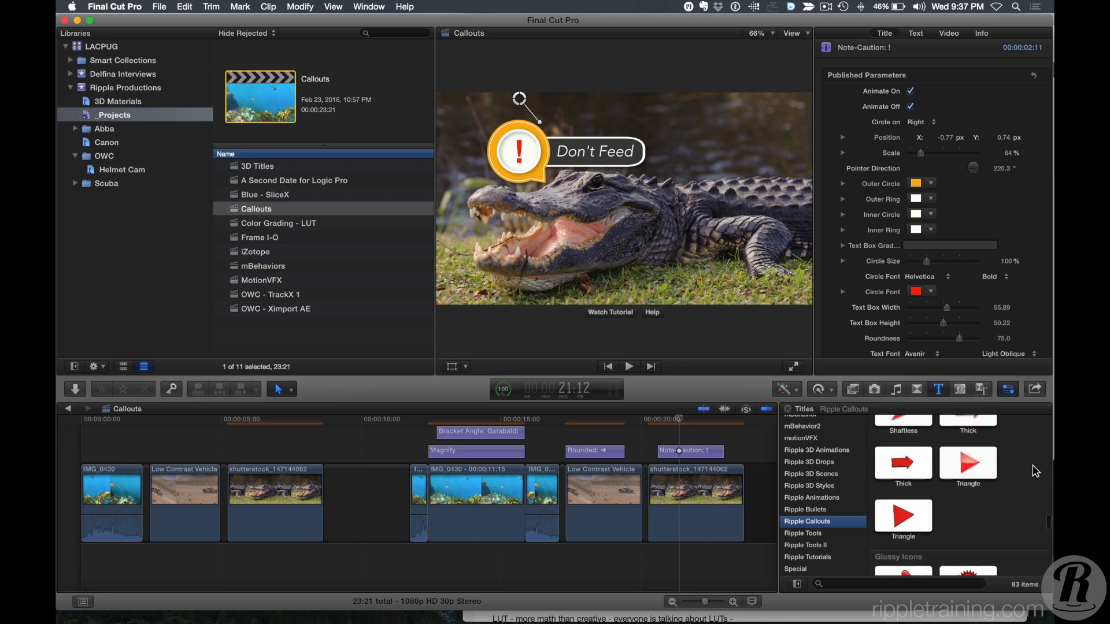
scroll(1036, 472, "down", 10)
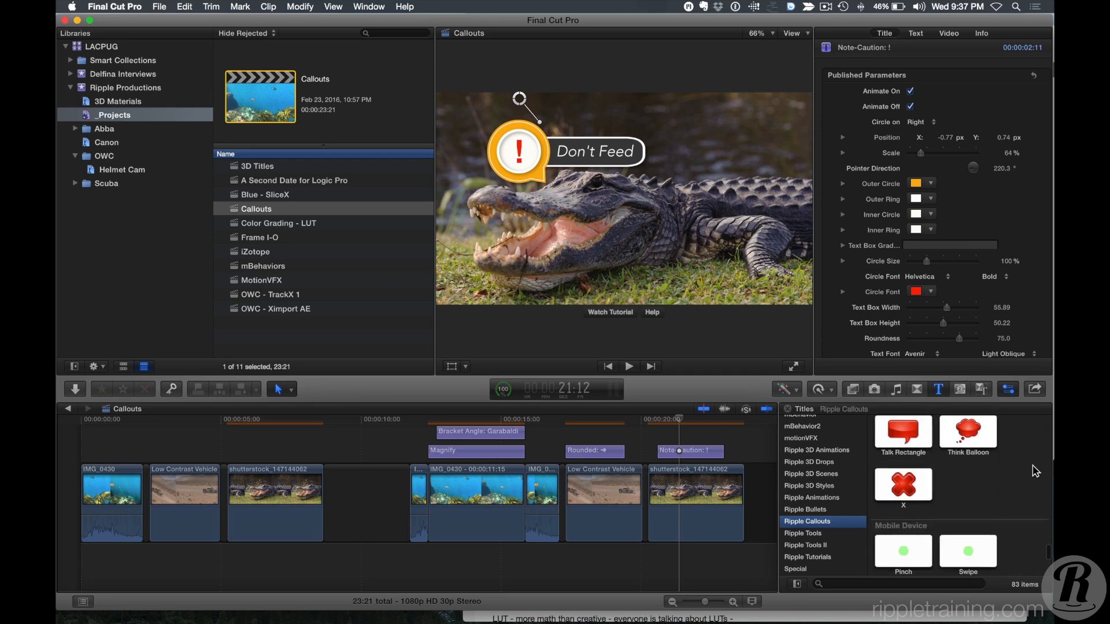
scroll(1036, 472, "down", 3)
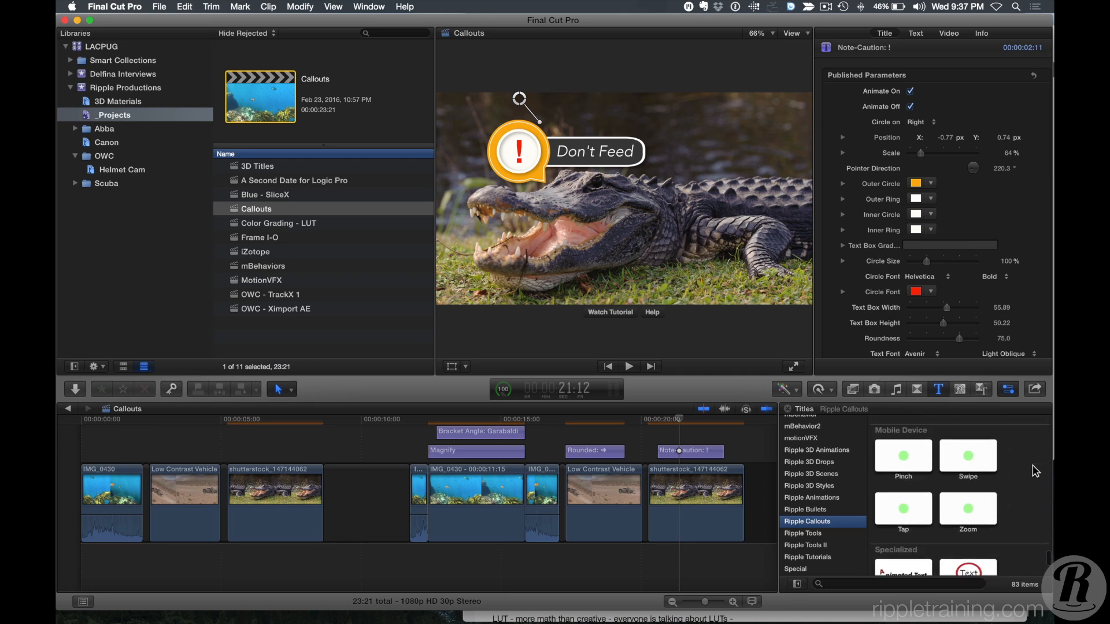
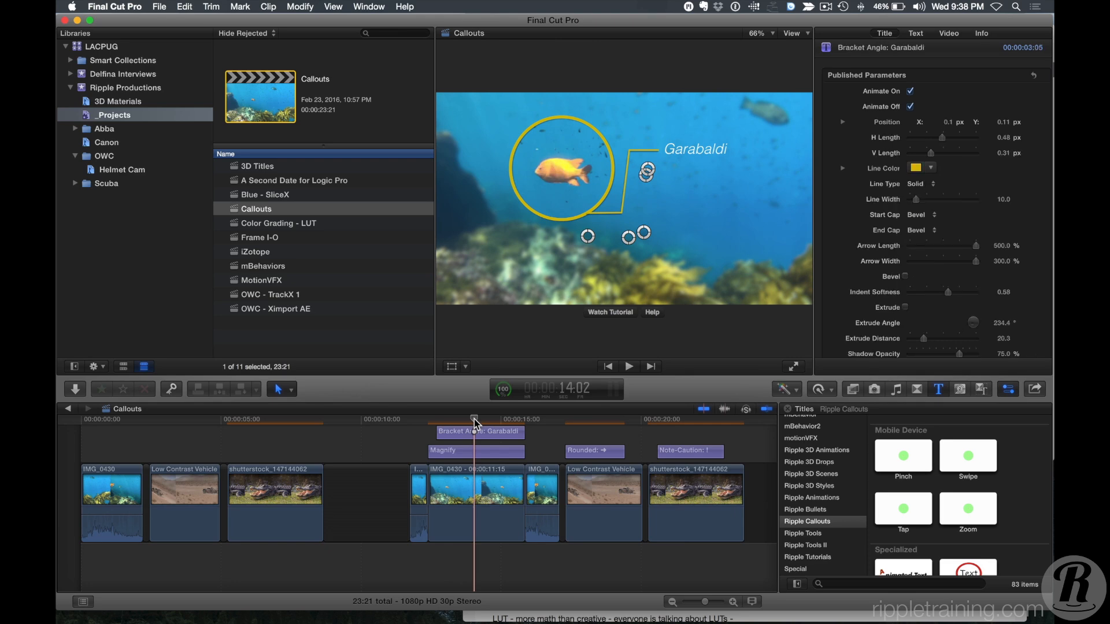
Open the 3D Titles project in the timeline.
left_click(237, 168)
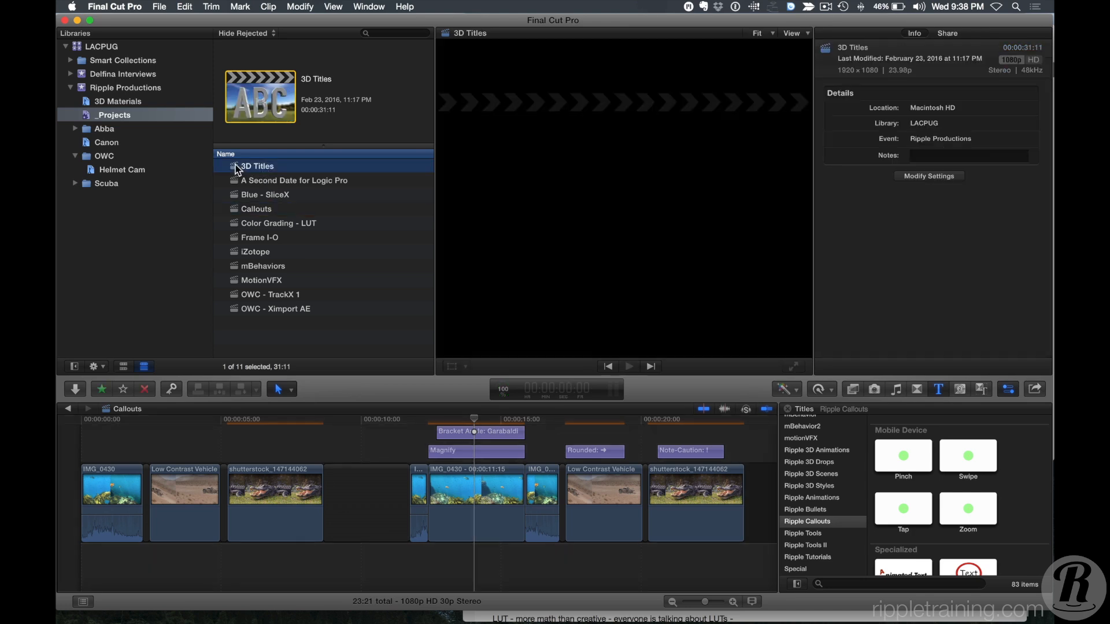
double_click(233, 168)
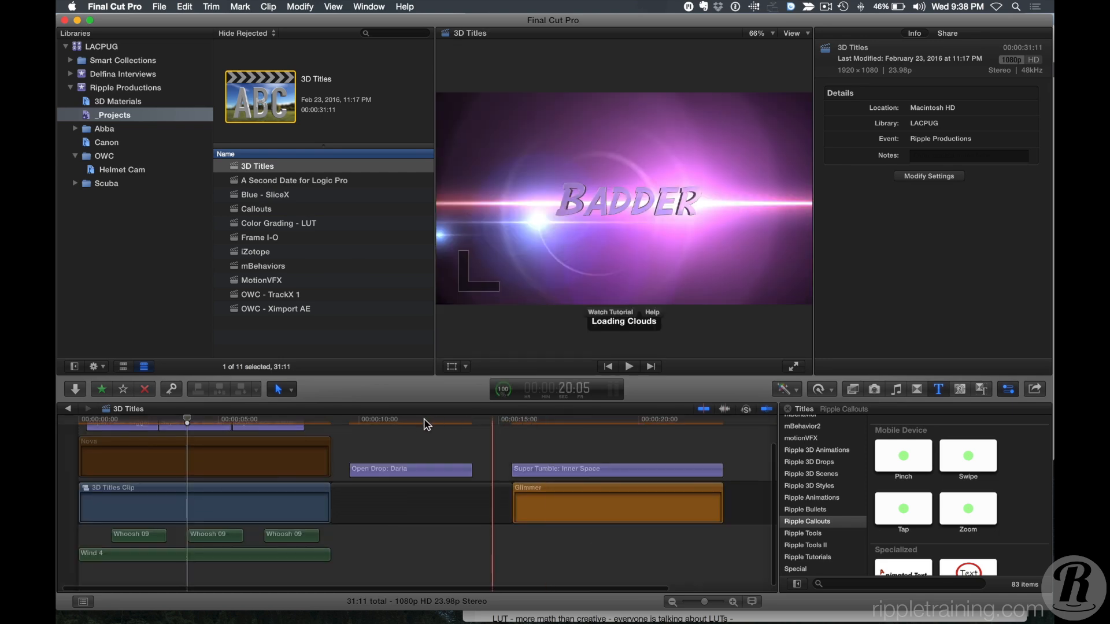
left_click(377, 421)
key("shift+z")
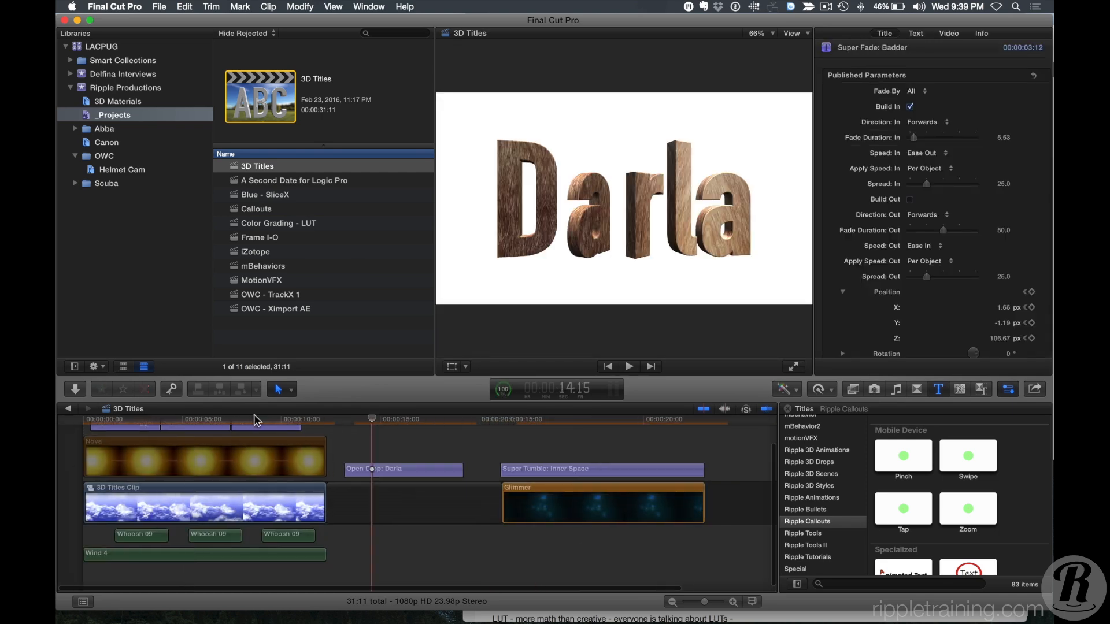
Delete the Open Drop: Darla title from the timeline.
left_click(432, 471)
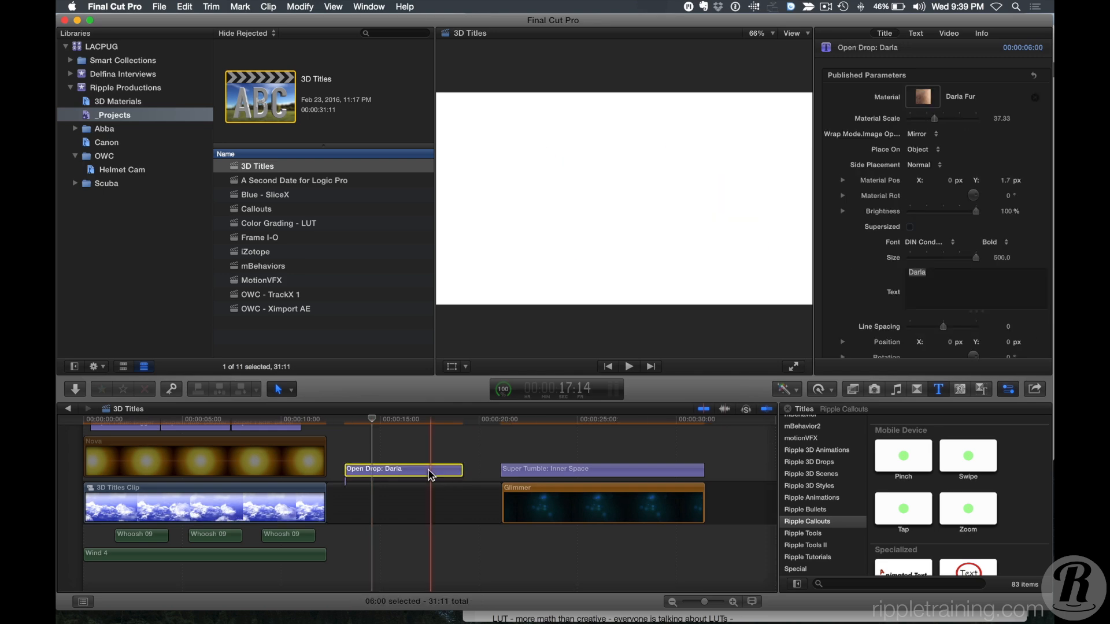
key("Delete")
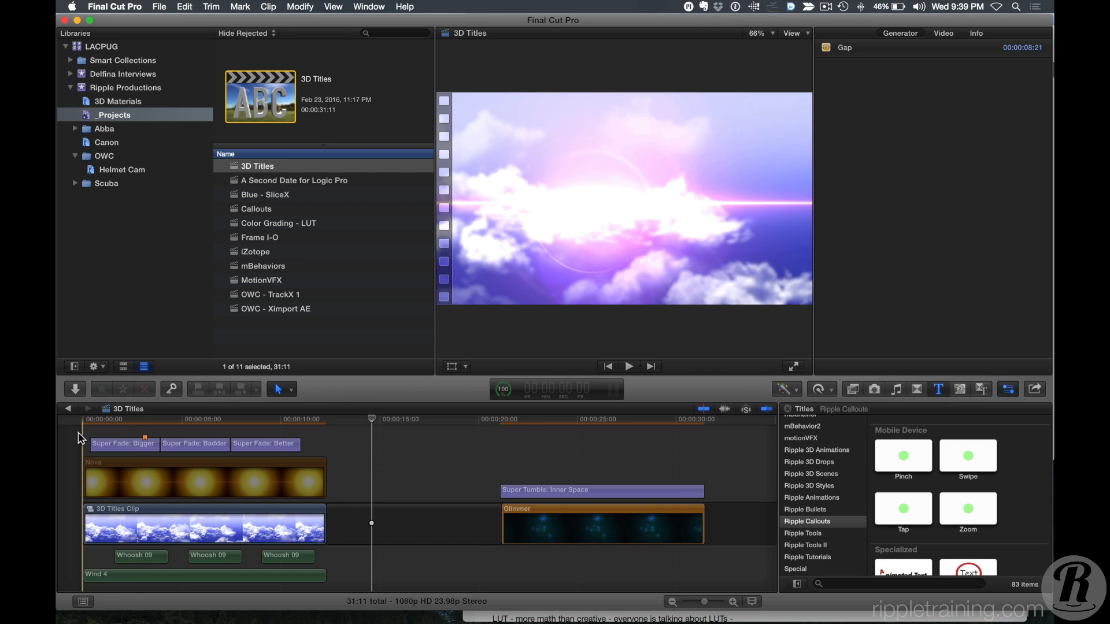
key("super+4")
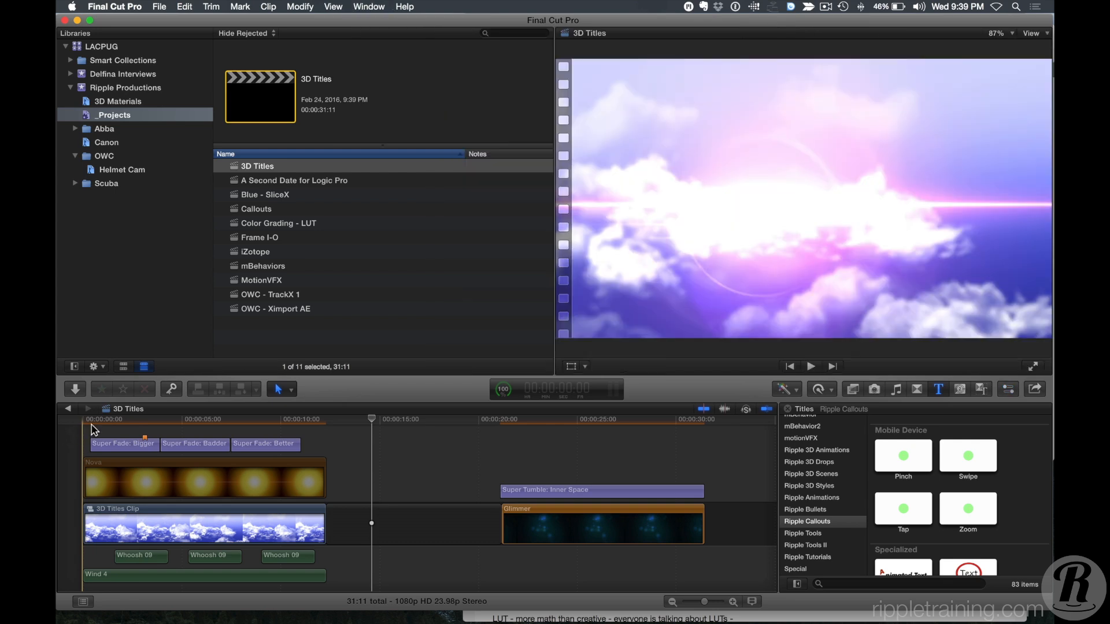
Play the 3D Titles project from the start to review its title animations.
left_click(93, 430)
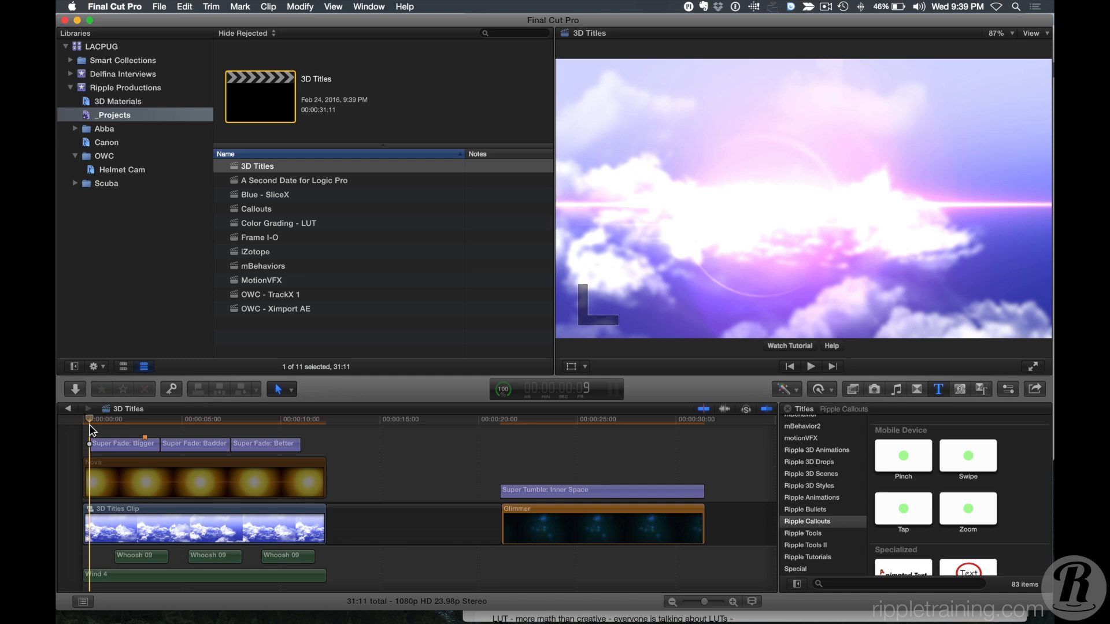
key("space")
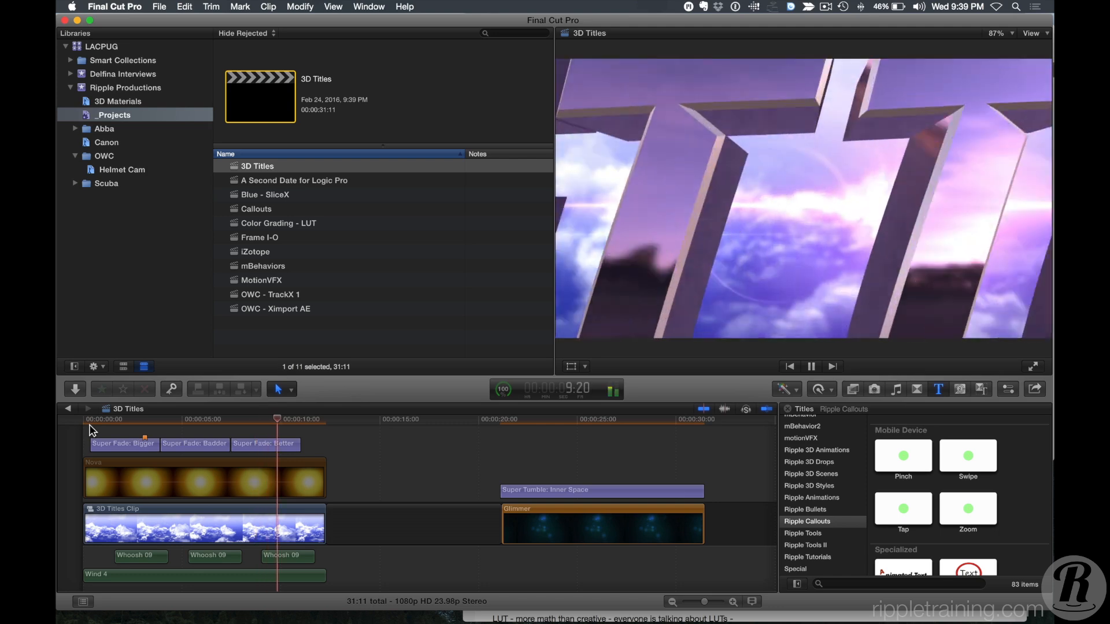
key("space")
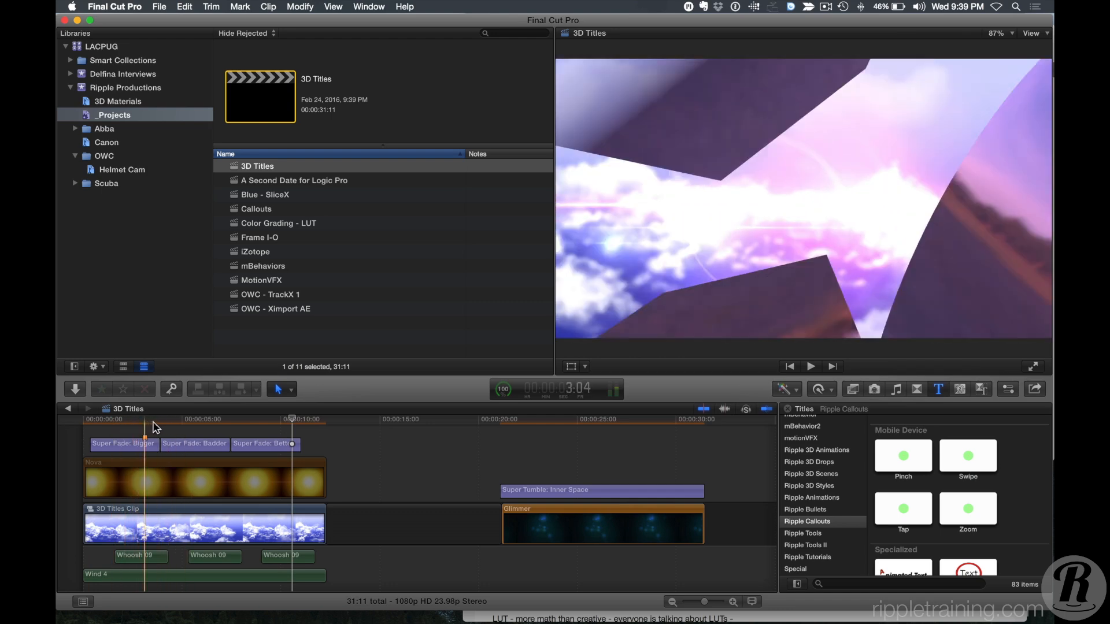
left_click(186, 426)
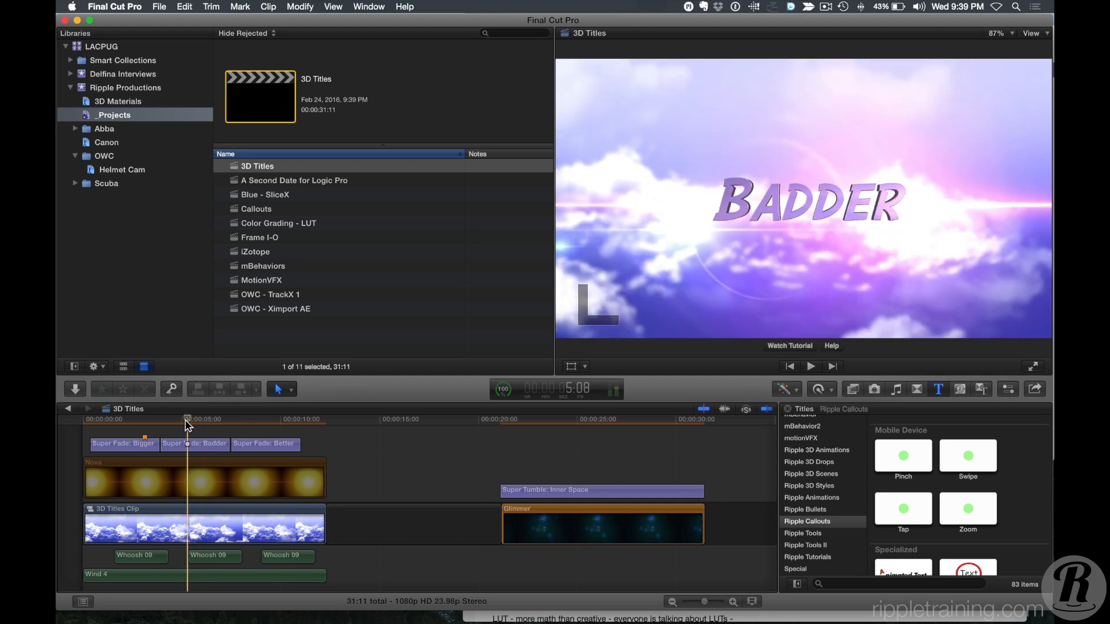
Browse the Titles browser categories, ending in the Ripple 3D Animations category.
left_click(937, 388)
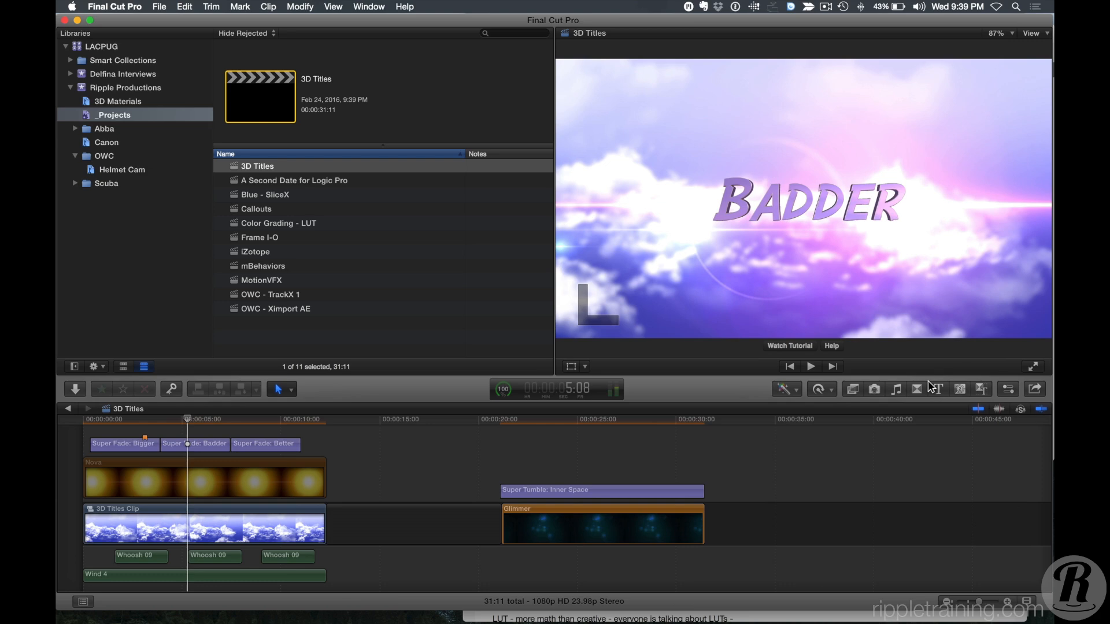
left_click(936, 393)
scroll(801, 499, "up", 10)
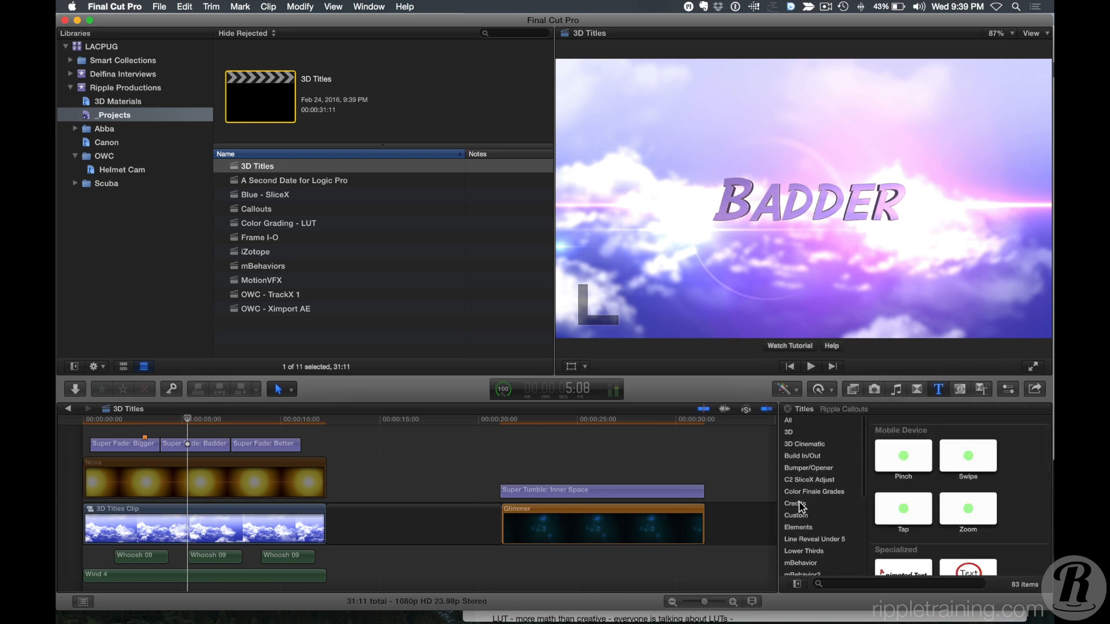
left_click(810, 456)
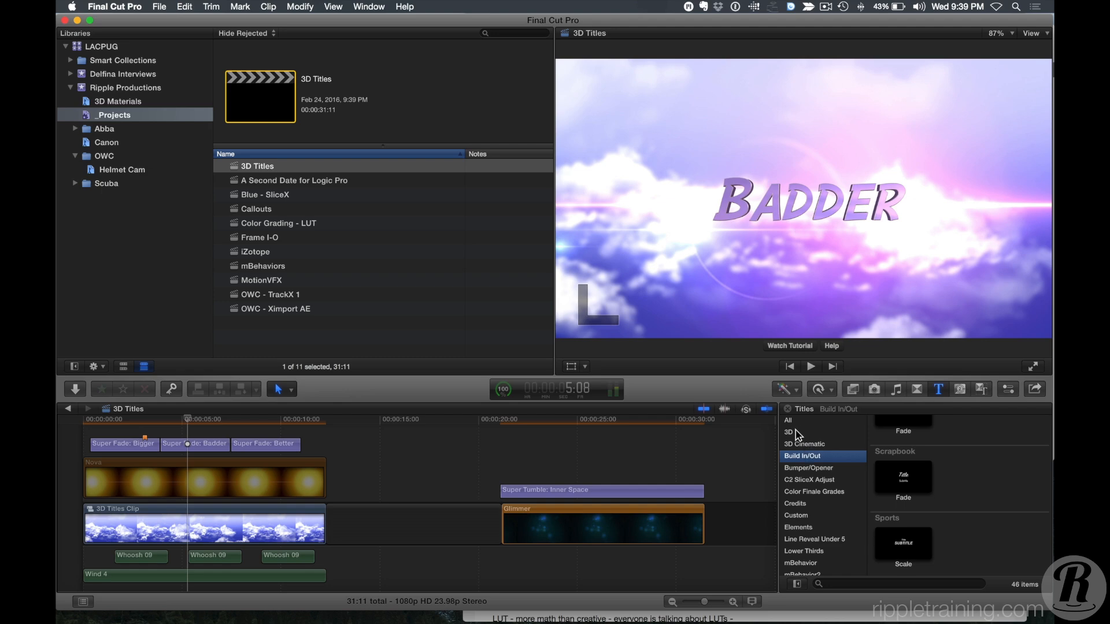
left_click(797, 432)
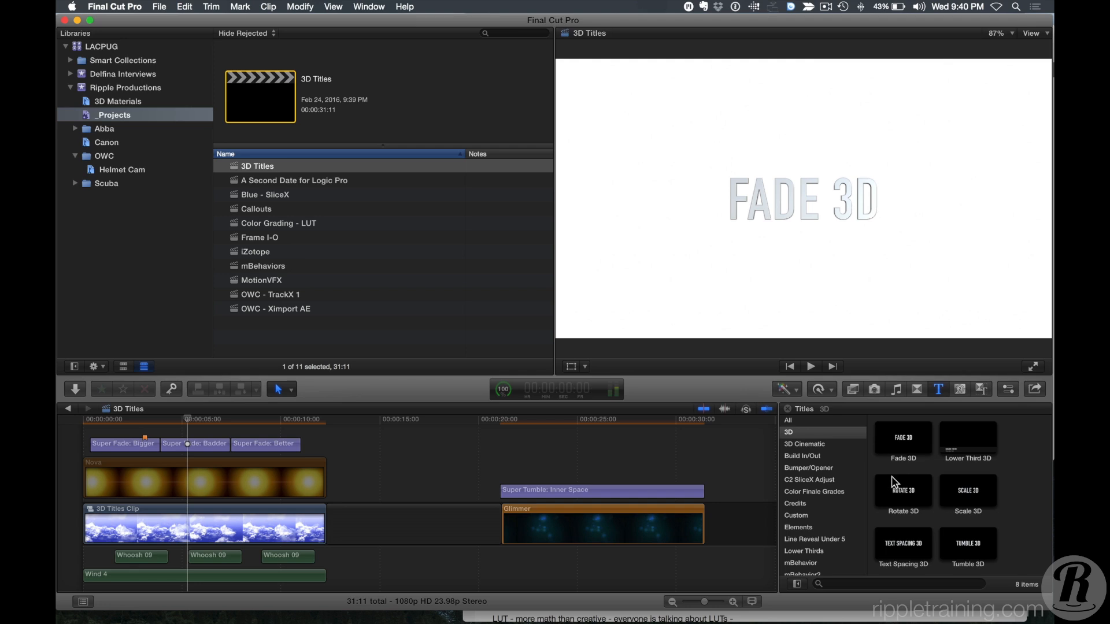
scroll(857, 496, "down", 8)
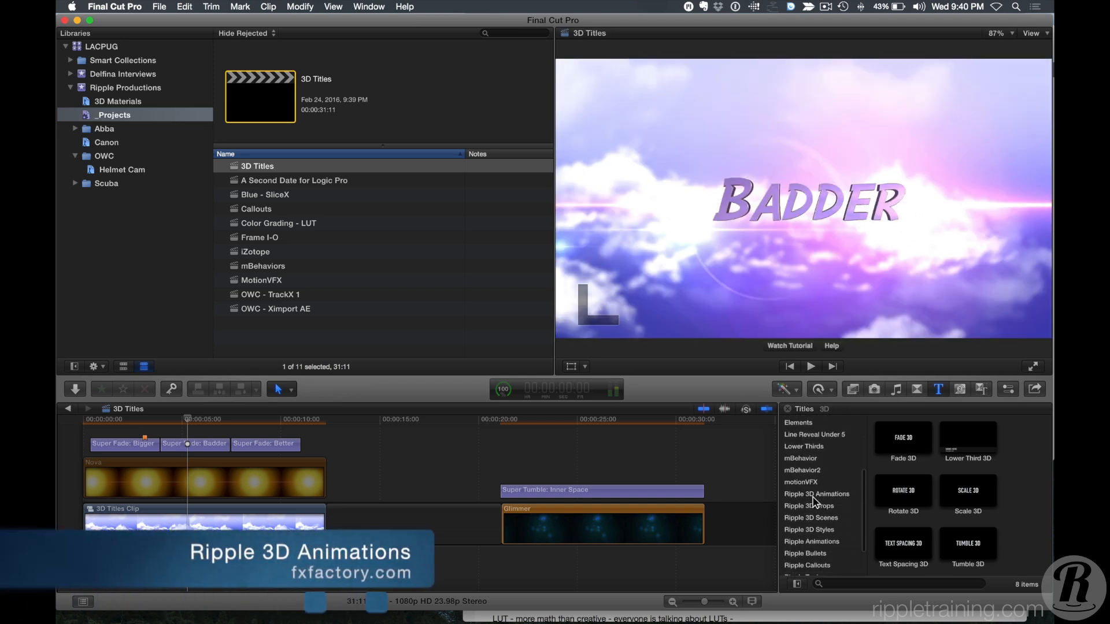
left_click(815, 494)
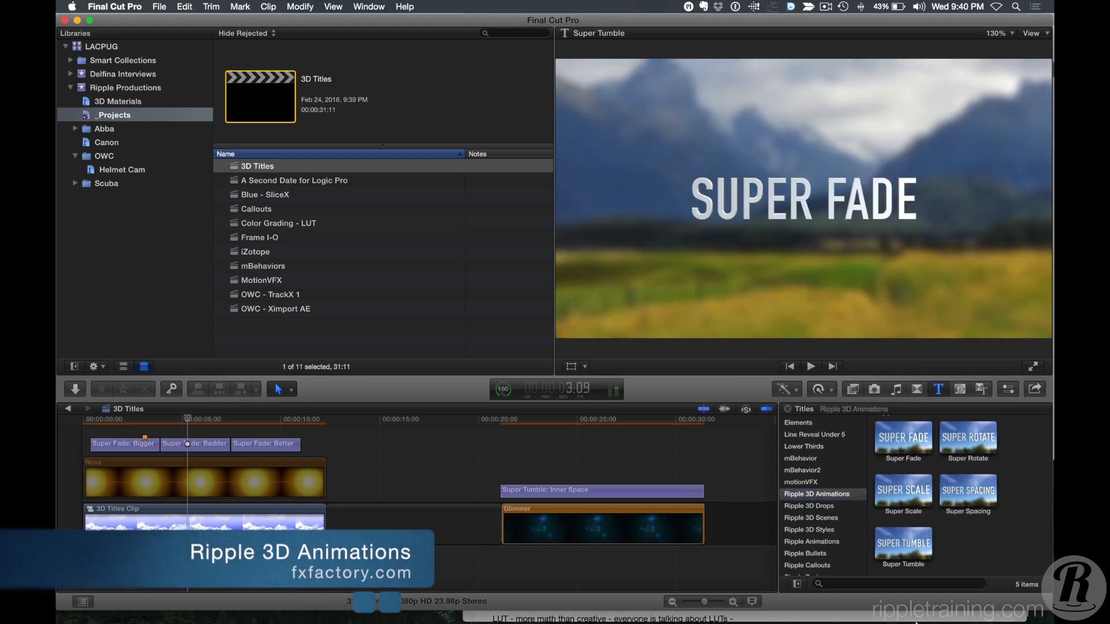
Look over the Ripple plugins listed in the FxFactory catalog, then close it.
left_click(940, 614)
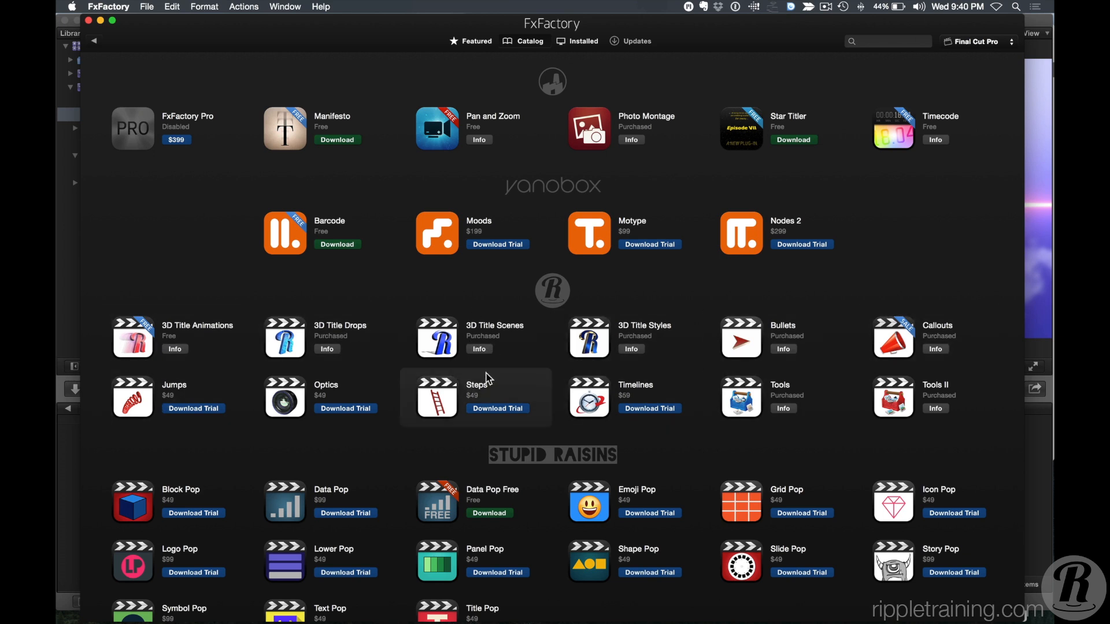
left_click(102, 21)
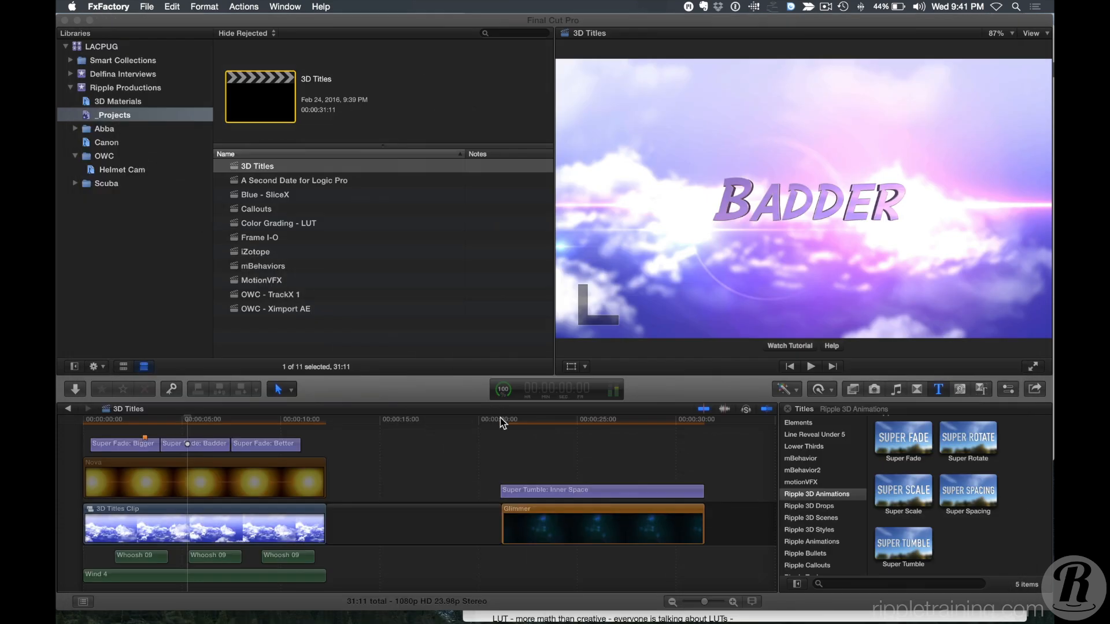
Add the Open Drop title from the Ripple 3D Drops category to the gap in the timeline and scrub through it.
left_click(845, 500)
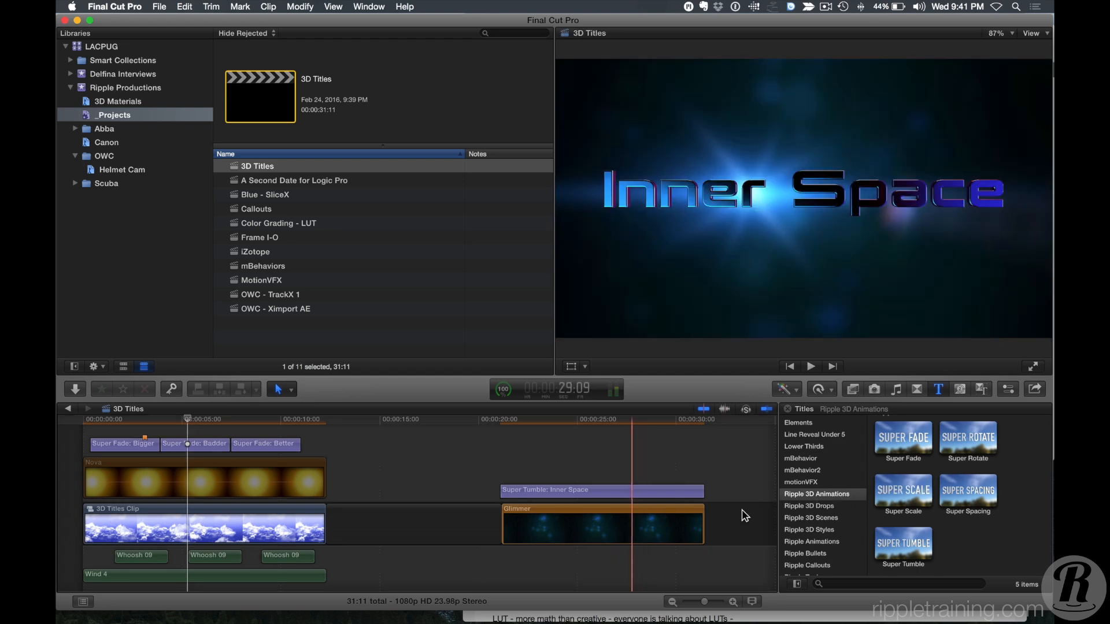
left_click(823, 505)
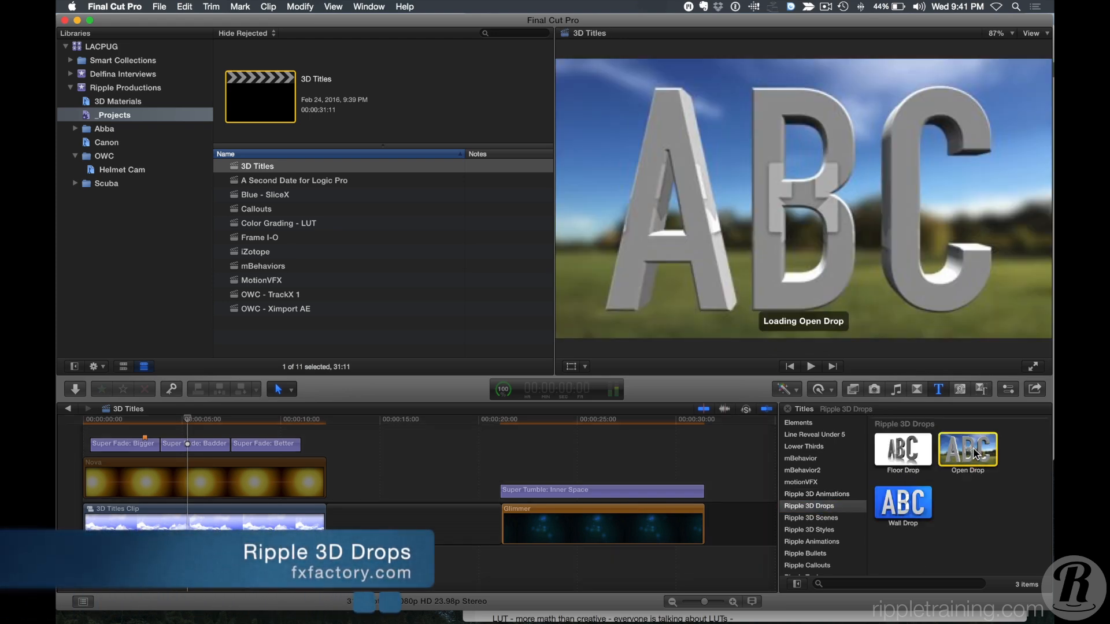
left_click_drag(974, 448, 352, 490)
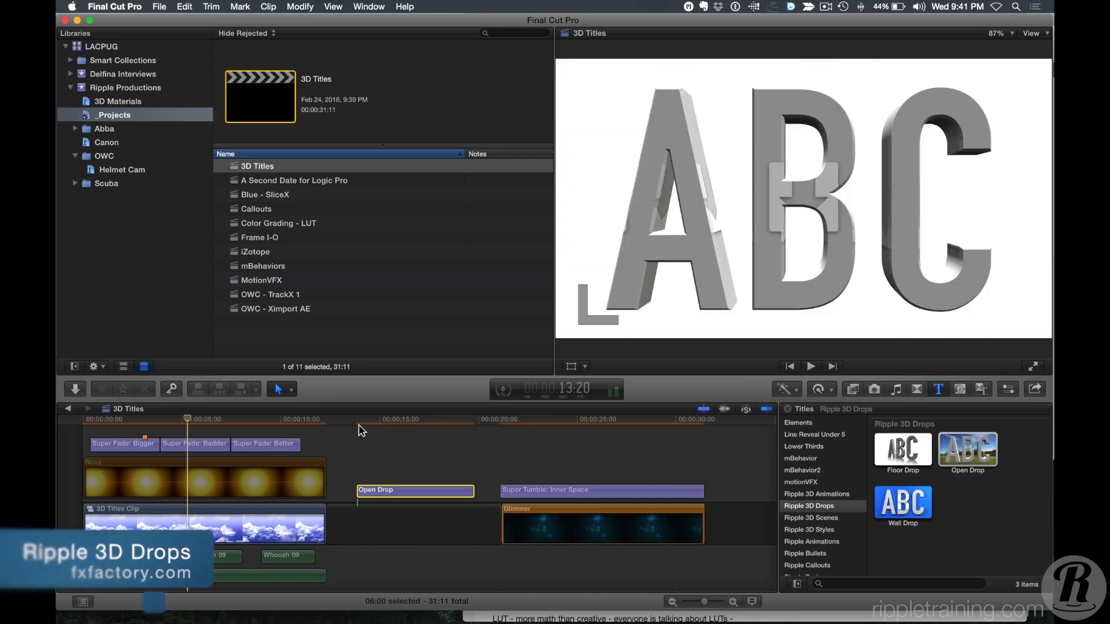
left_click(417, 421)
left_click_drag(416, 429, 386, 431)
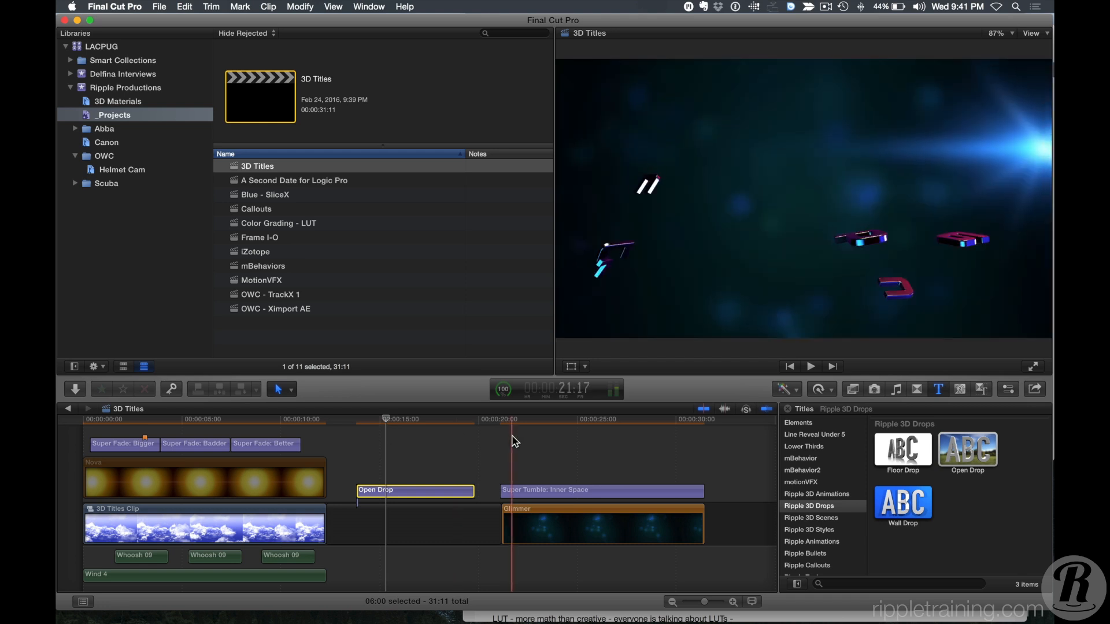
left_click(409, 431)
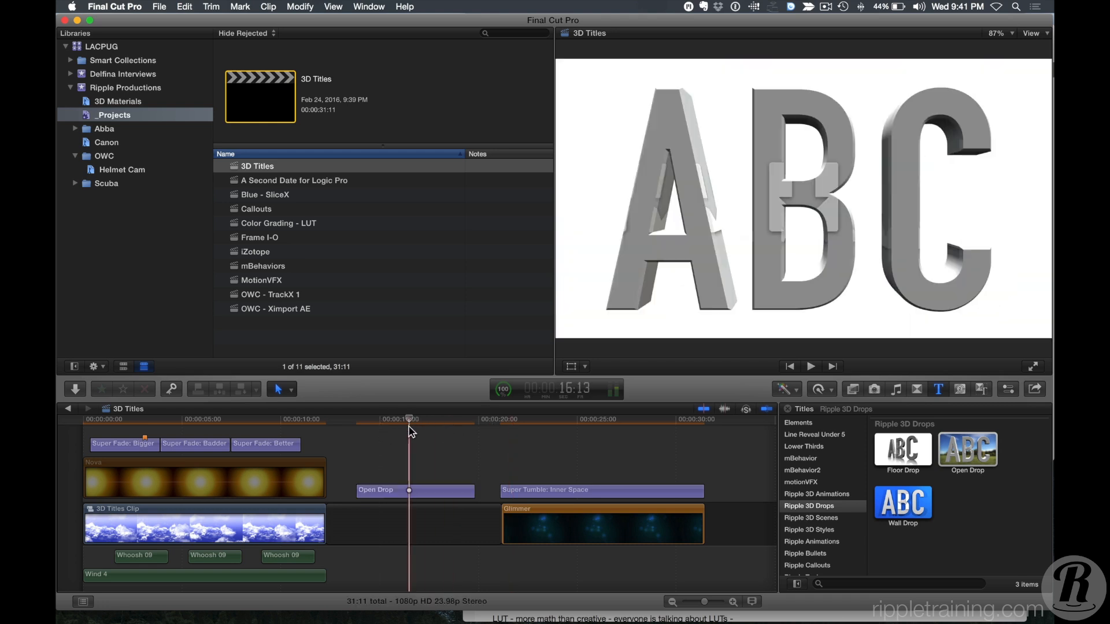
Set the Open Drop title's Material to the IMG_0160 clip from the 3D Materials event.
key("super+4")
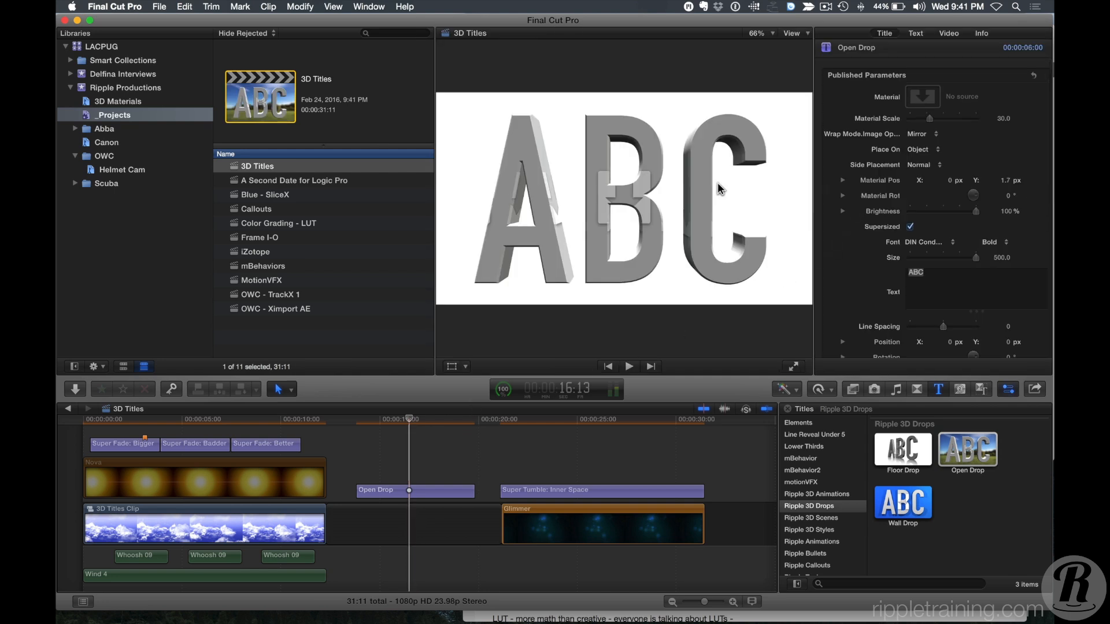
left_click(105, 103)
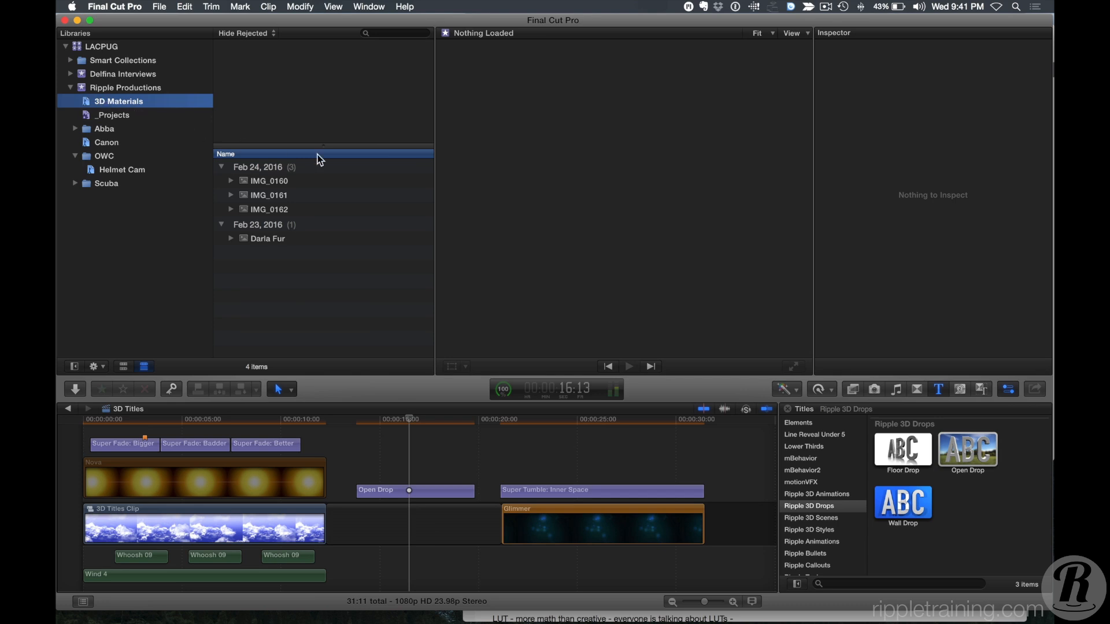
left_click(387, 493)
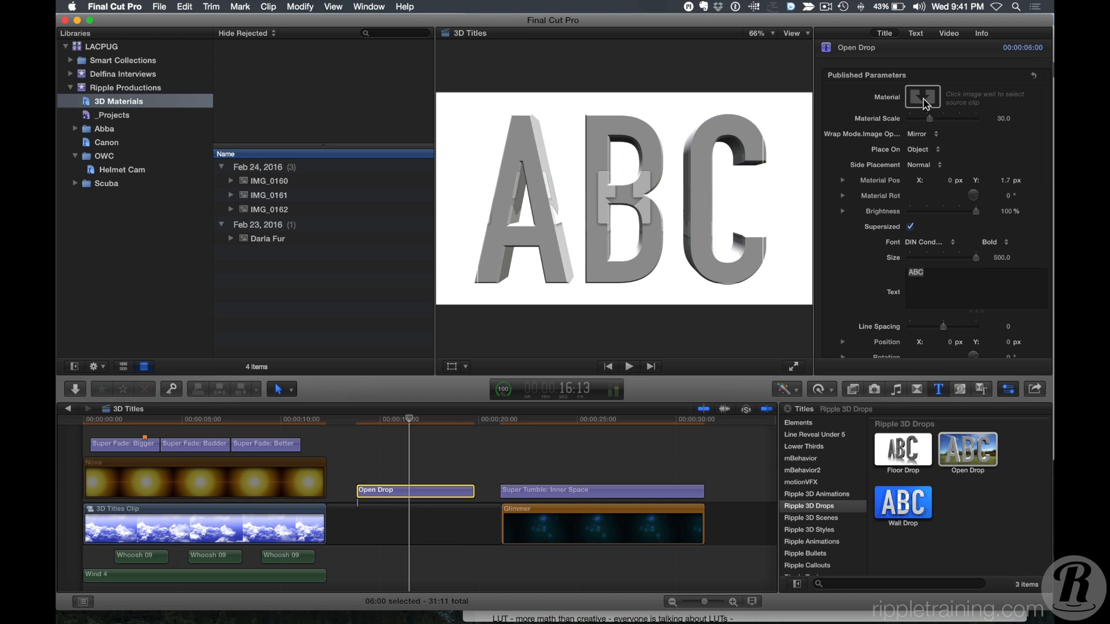
left_click(923, 99)
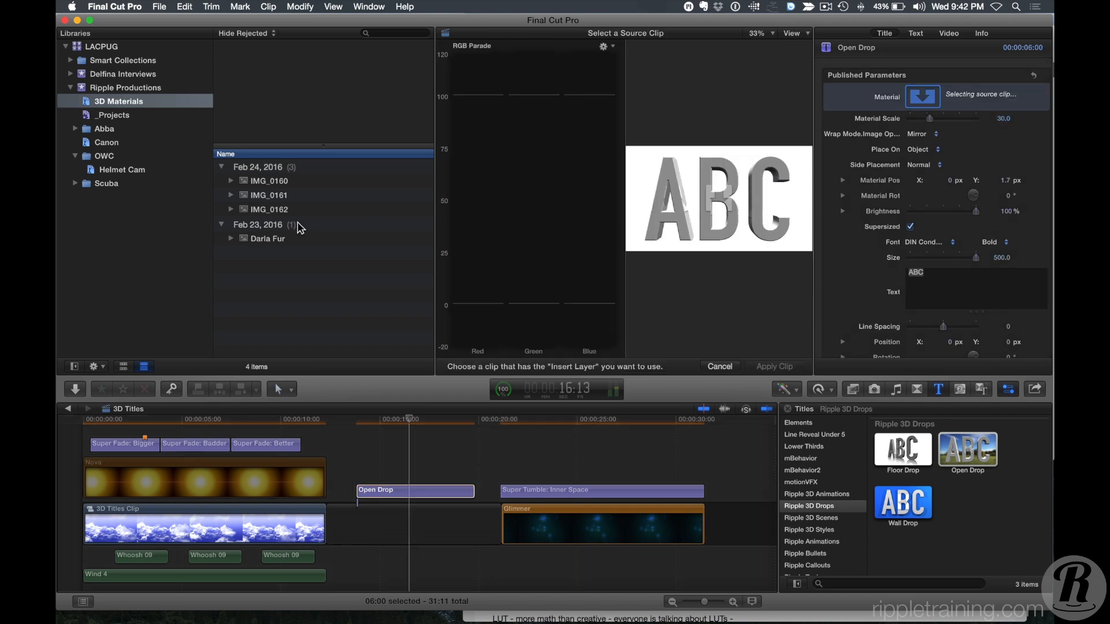
left_click(269, 182)
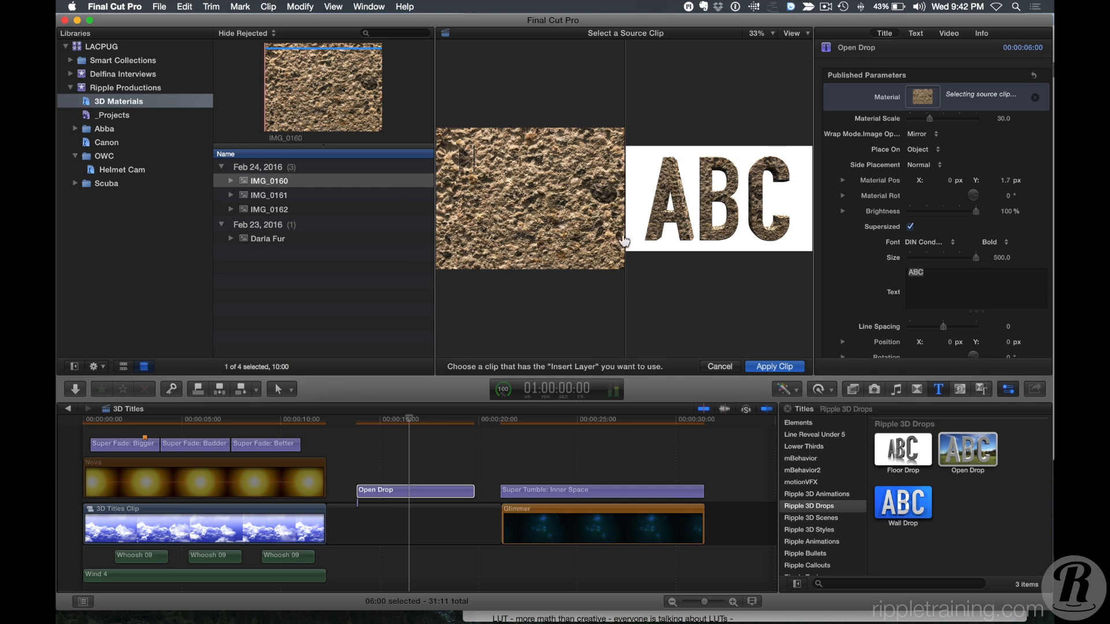
left_click(770, 367)
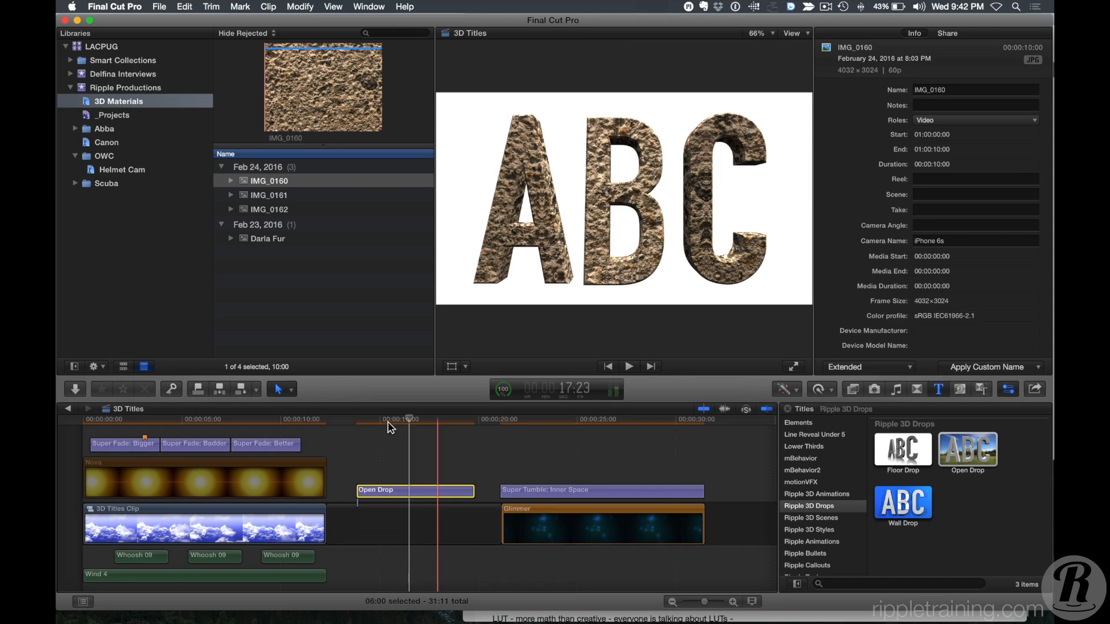
Change the Open Drop title's Material to the IMG_0162 wood clip.
mouse_move(391, 428)
left_mouse_down()
mouse_move(368, 425)
mouse_move(428, 428)
mouse_move(360, 430)
mouse_move(379, 428)
left_mouse_up()
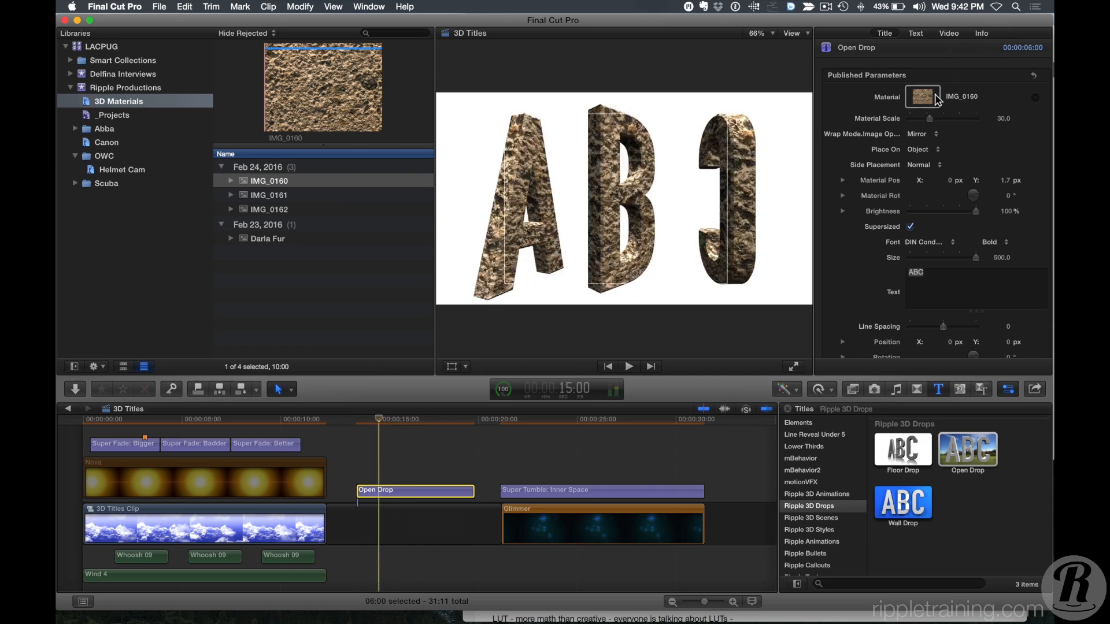
left_click(925, 98)
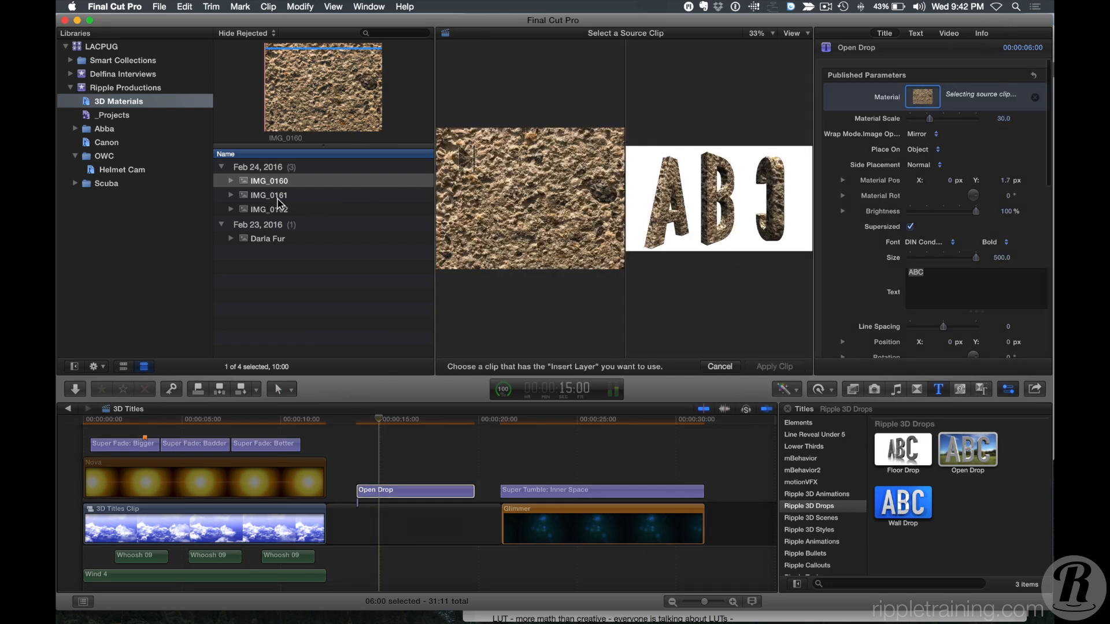
left_click(268, 197)
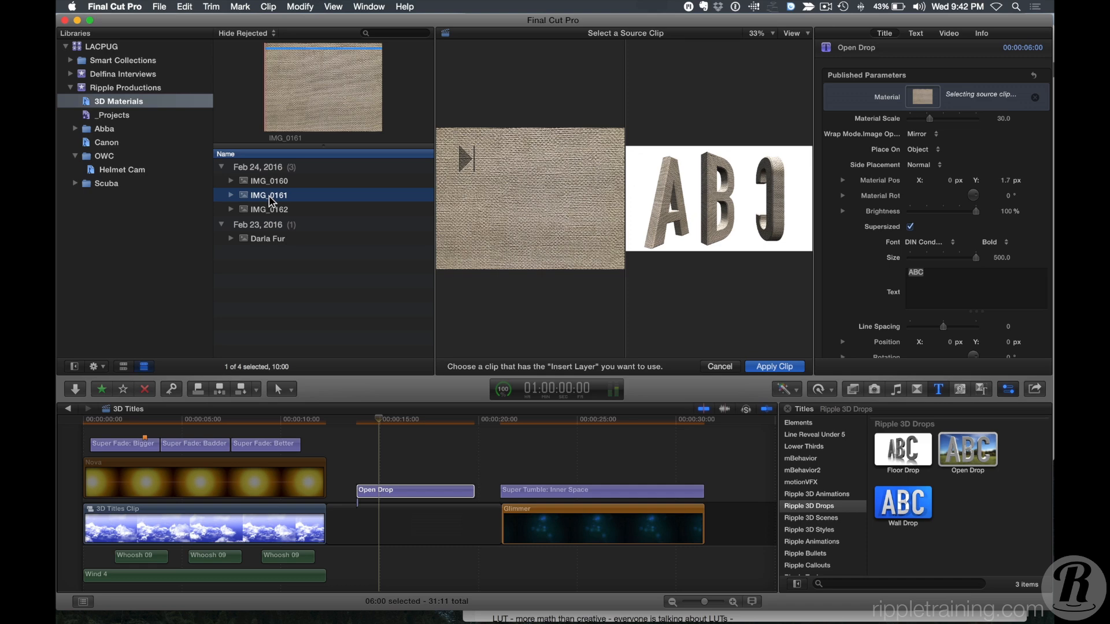
left_click(261, 212)
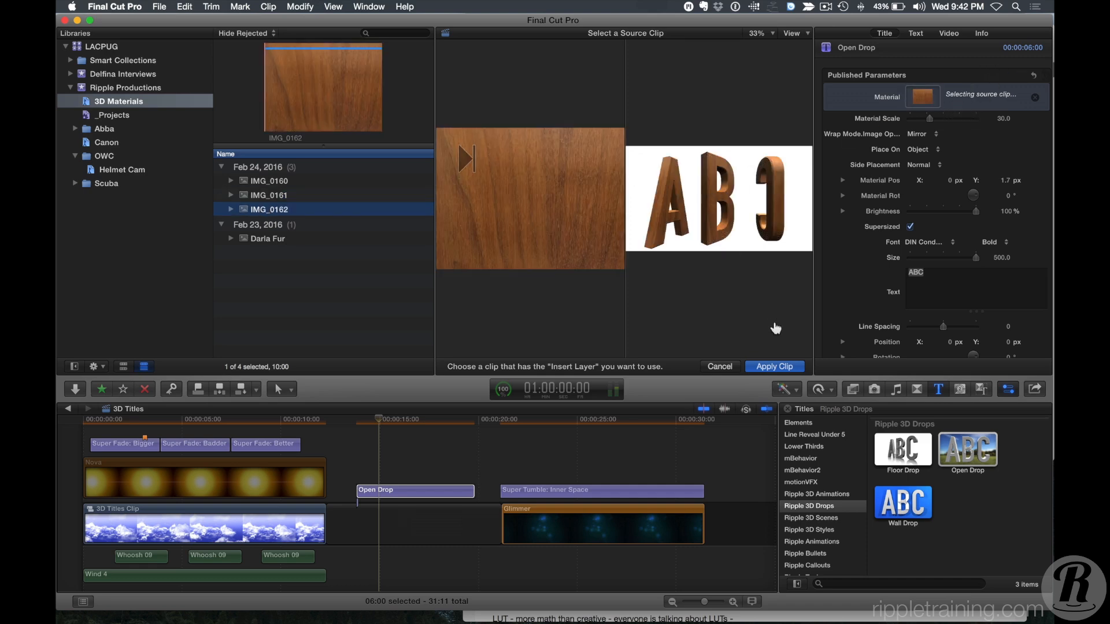
left_click(764, 368)
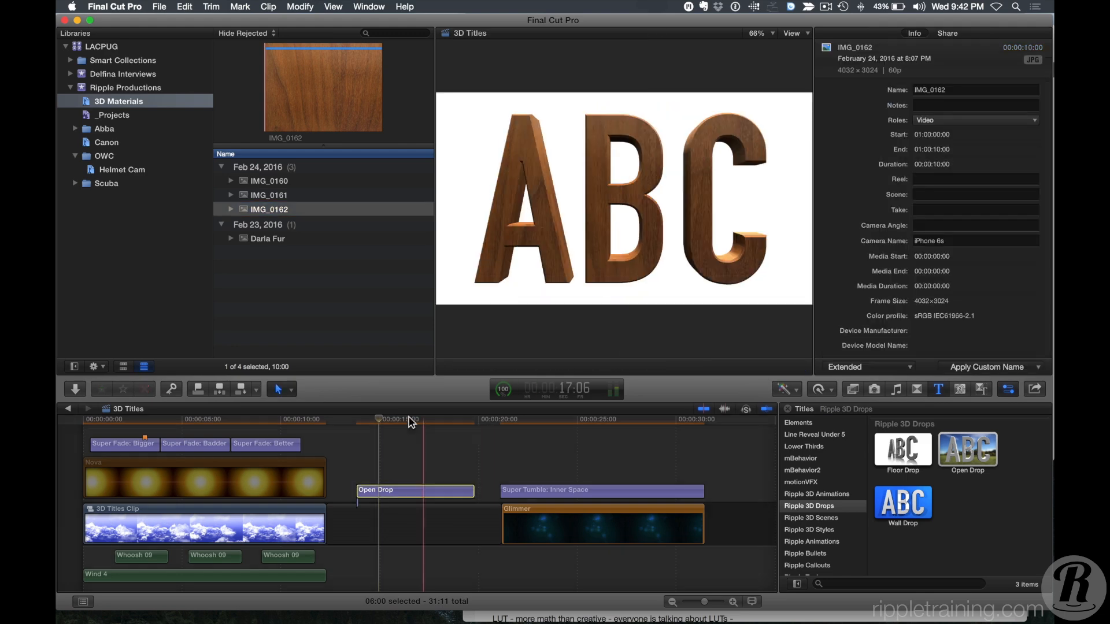
mouse_move(379, 420)
left_mouse_down()
mouse_move(421, 421)
mouse_move(370, 426)
mouse_move(386, 425)
left_mouse_up()
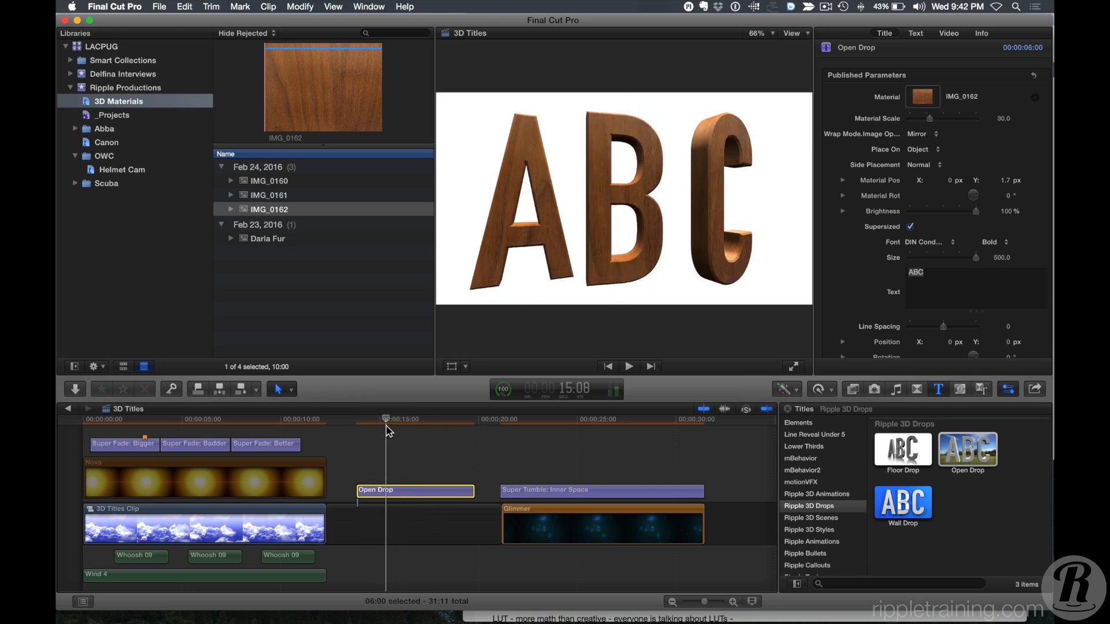
Set the Open Drop title's Material to the Darla Fur clip and play back the title.
left_click(921, 96)
left_click(261, 240)
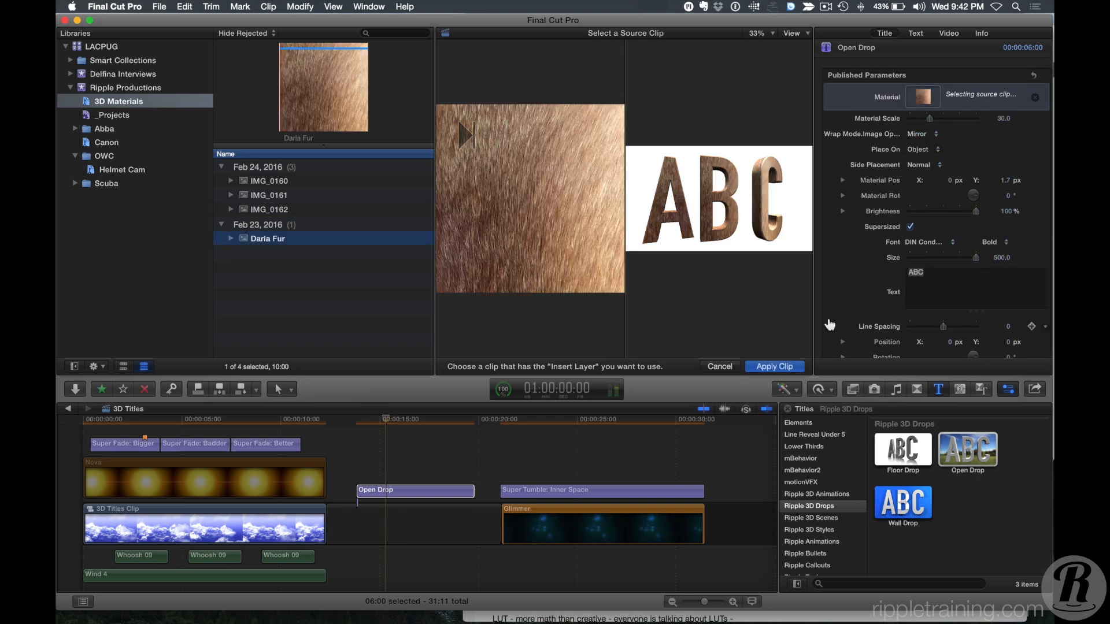
left_click(776, 368)
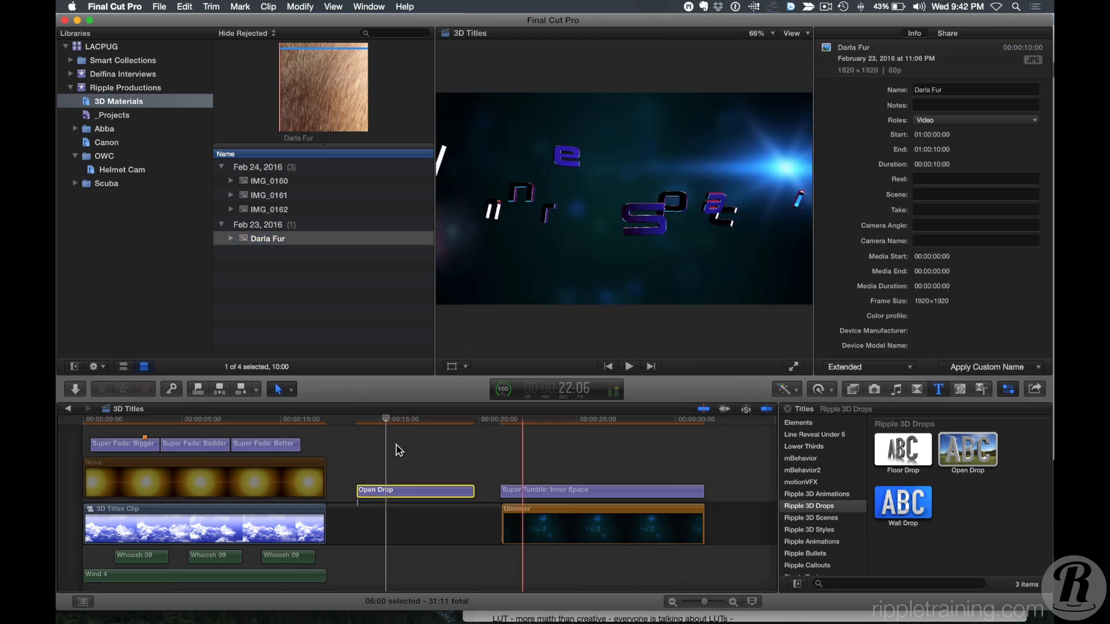
left_click(379, 424)
key("space")
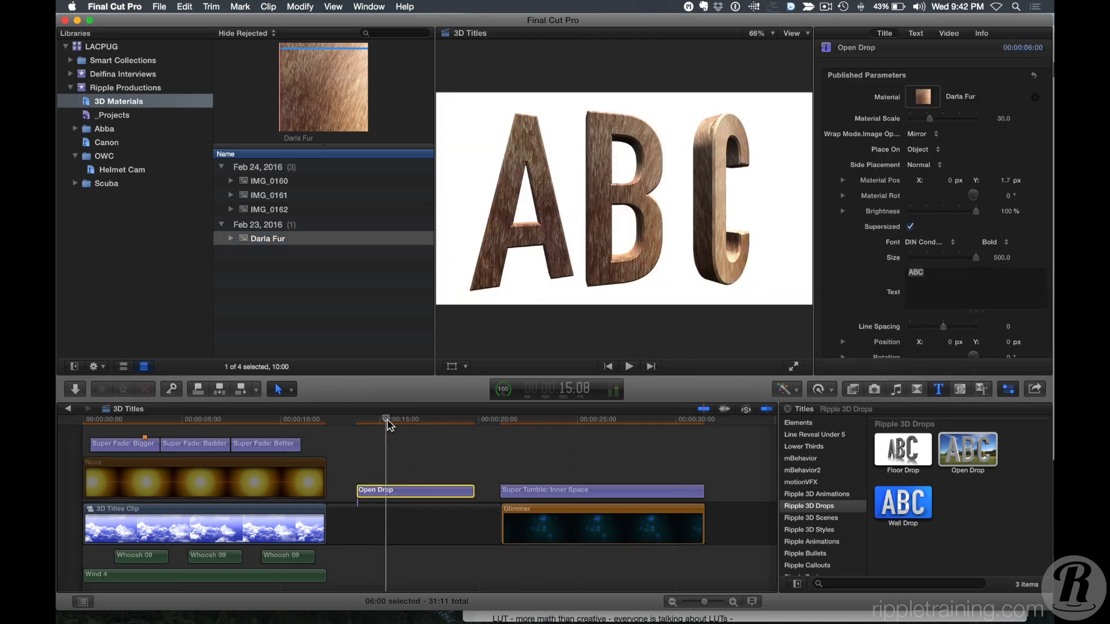
mouse_move(422, 424)
left_mouse_down()
mouse_move(379, 423)
mouse_move(423, 422)
left_mouse_up()
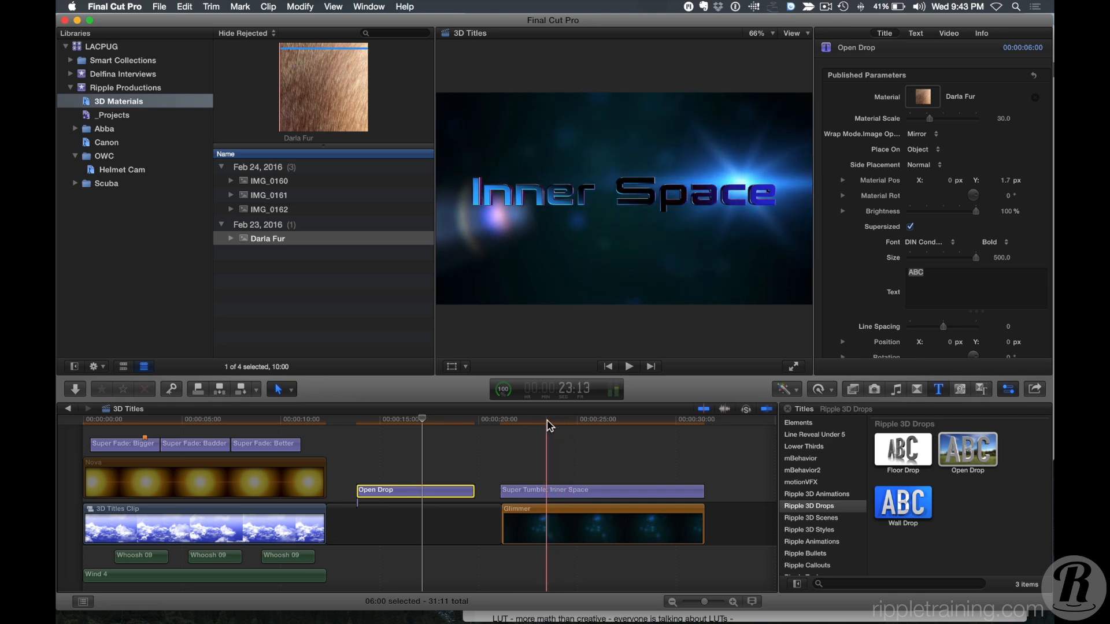
Browse the mFlare lens flare effects in the Effects browser while parked on the Inner Space title.
left_click(548, 422)
mouse_move(565, 423)
left_mouse_down()
mouse_move(595, 423)
mouse_move(553, 422)
left_mouse_up()
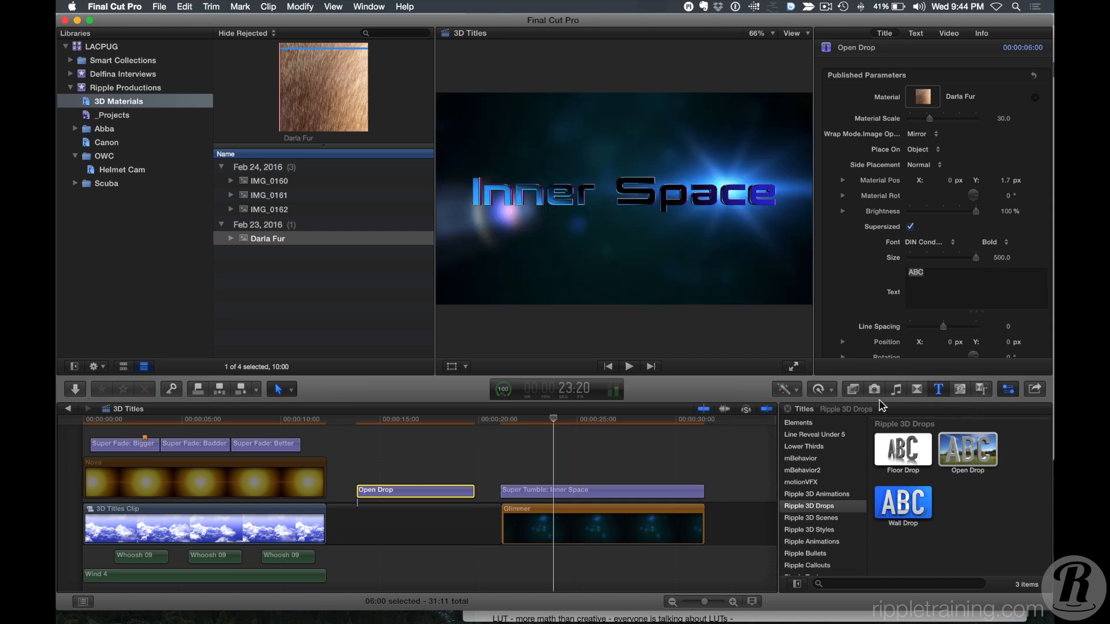
left_click(853, 390)
scroll(843, 514, "down", 3)
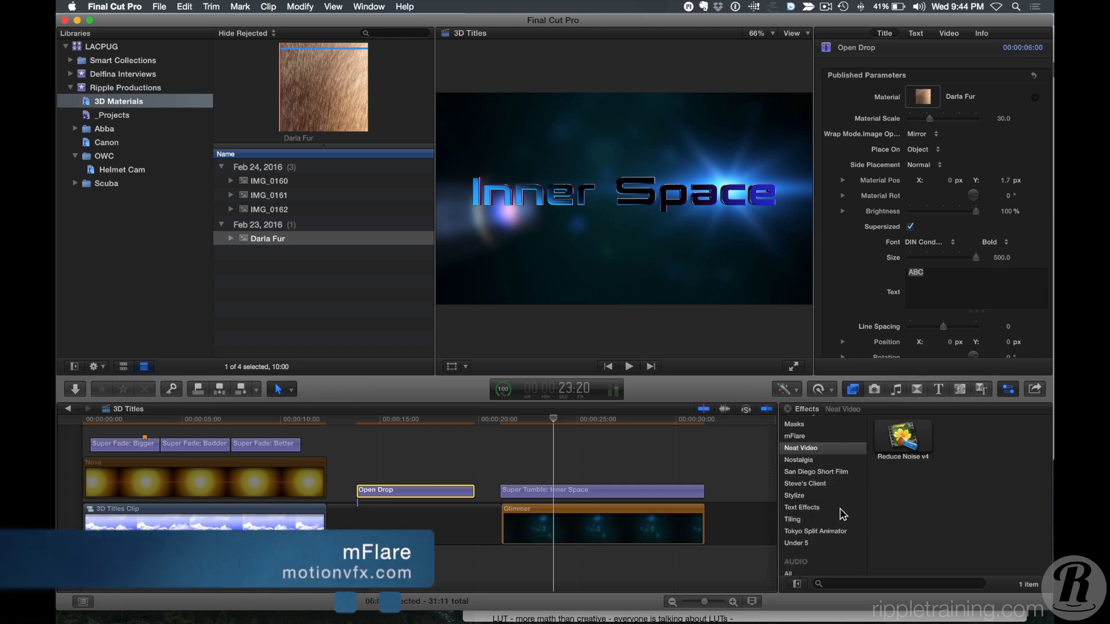
scroll(836, 505, "up", 1)
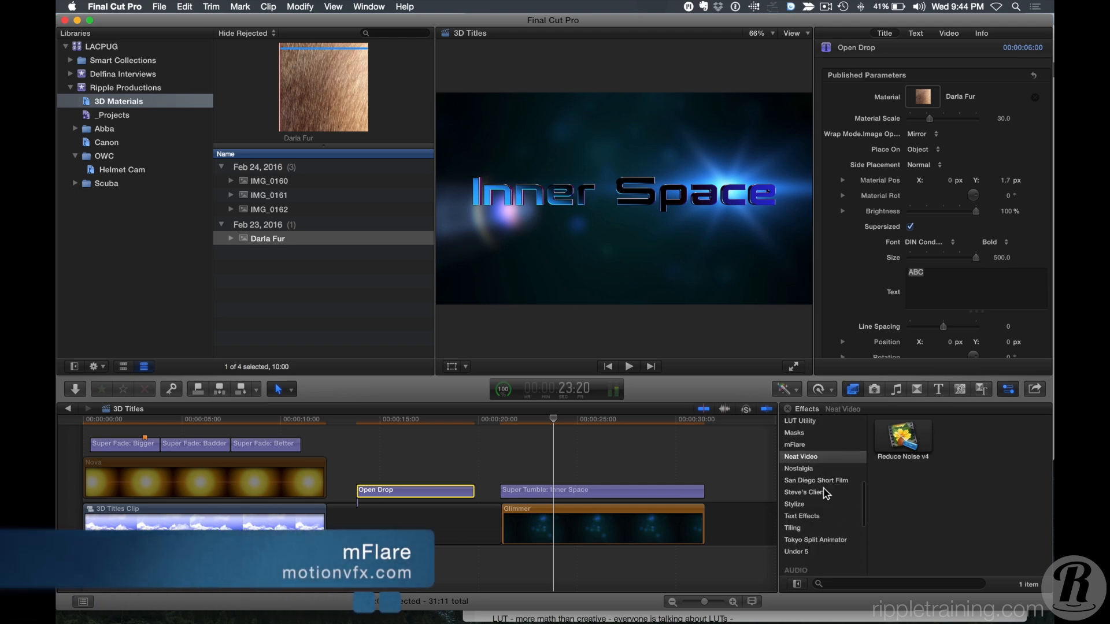
left_click(802, 445)
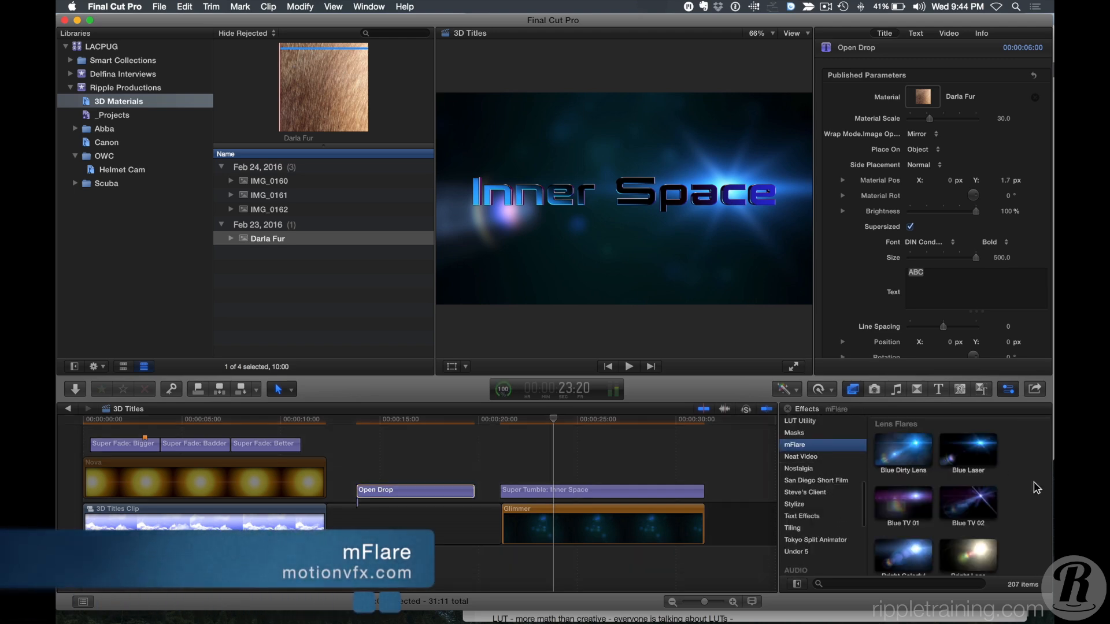
left_click(952, 508)
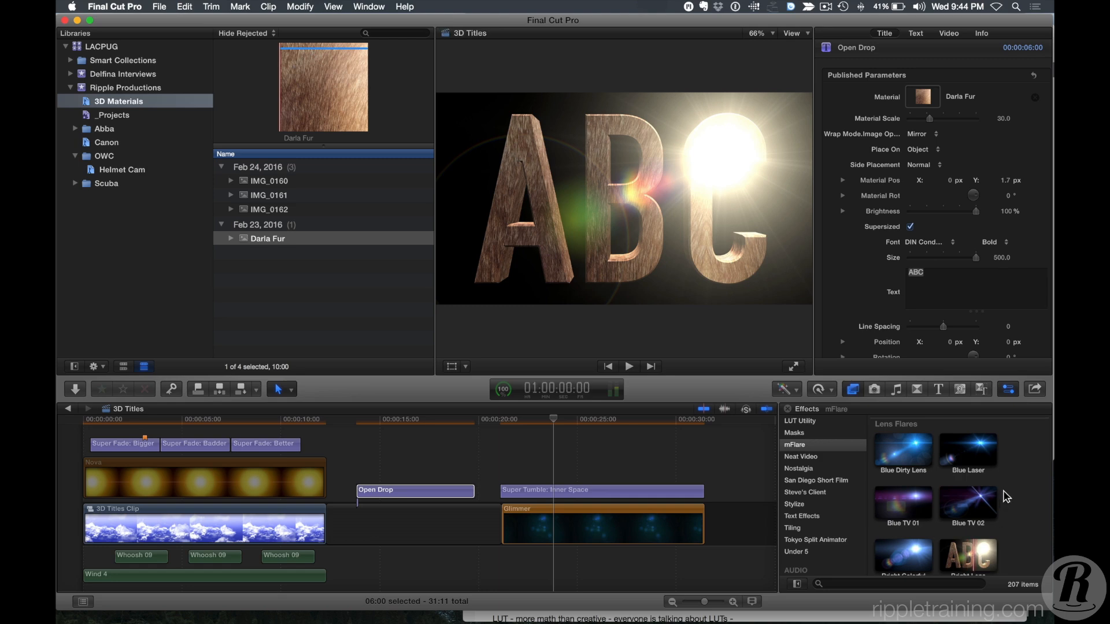
scroll(1029, 480, "down", 3)
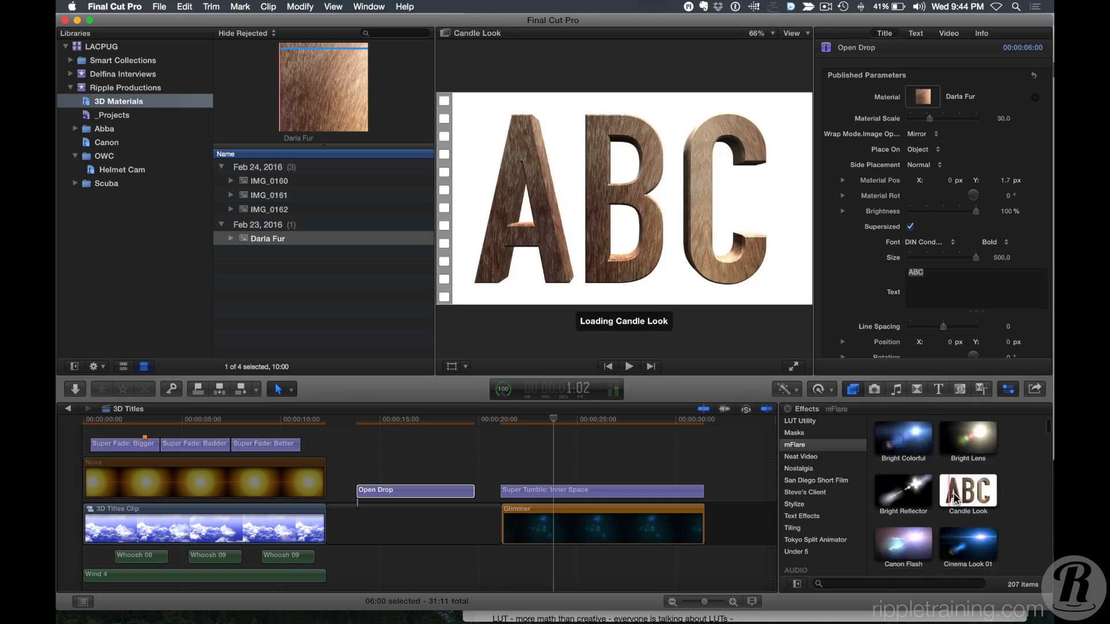
Select the Glimmer clip and set its Blue Laser effect's Light X position to 0.13 px.
left_click(555, 421)
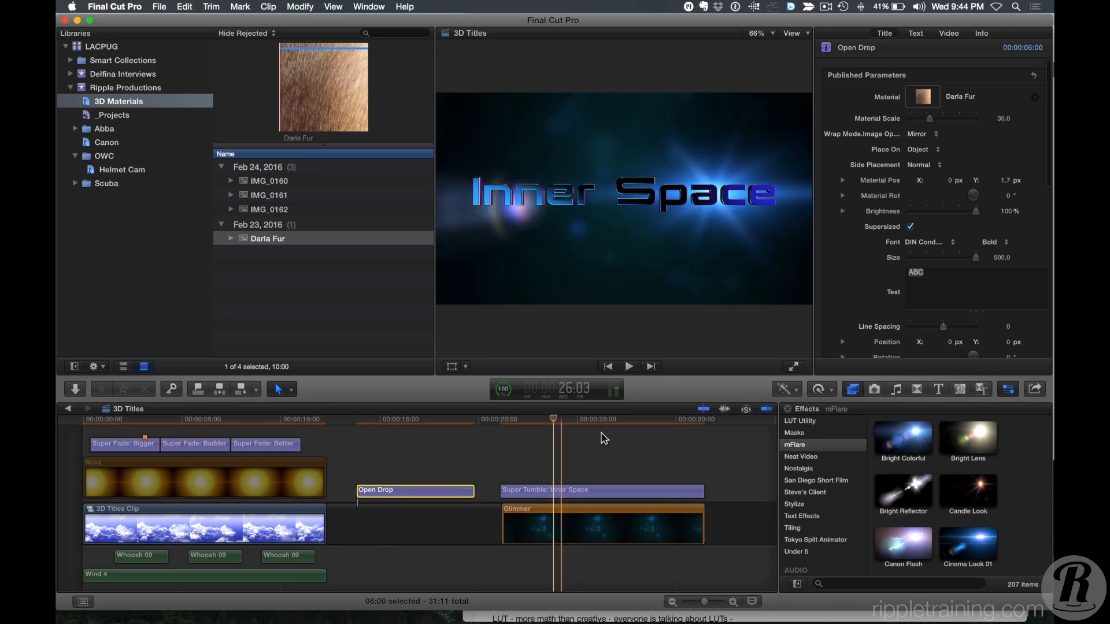
left_click(535, 435)
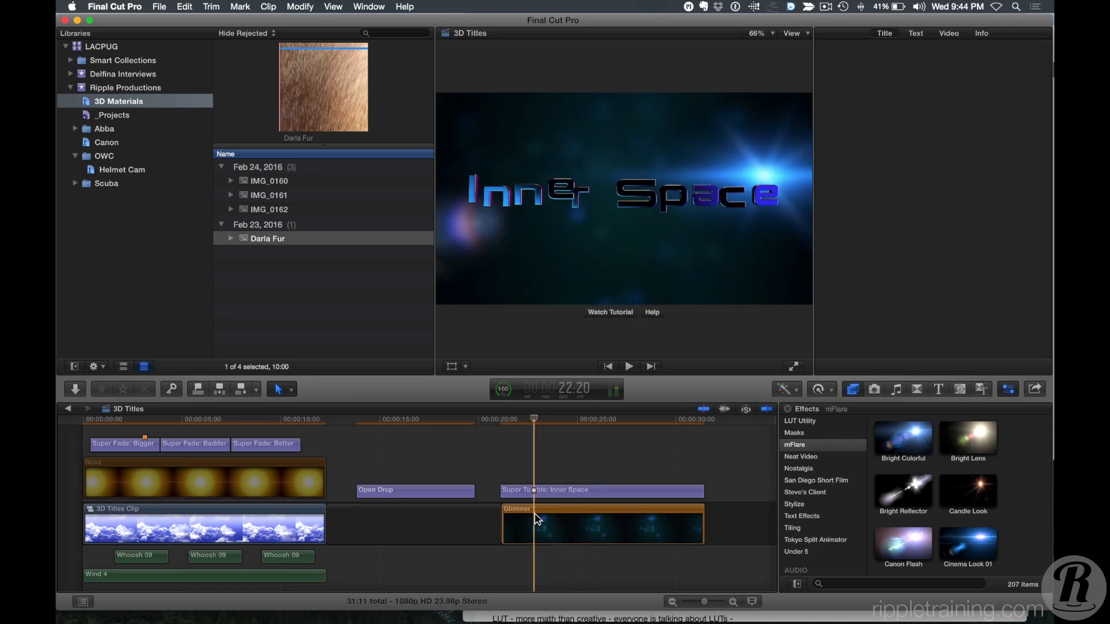
left_click(538, 491)
left_click(539, 519)
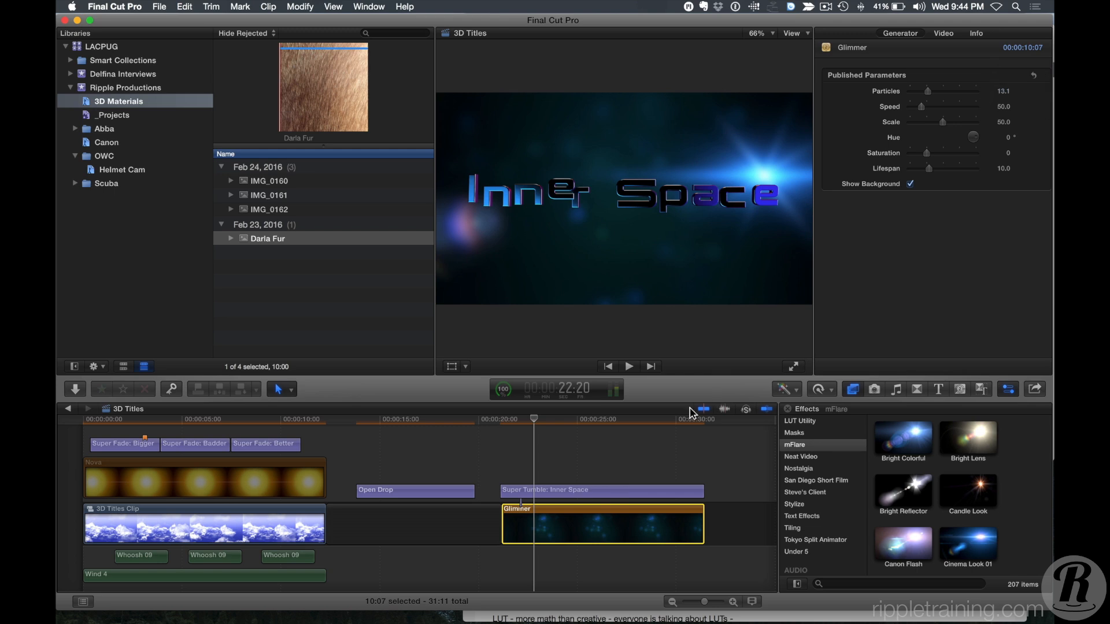
left_click(945, 33)
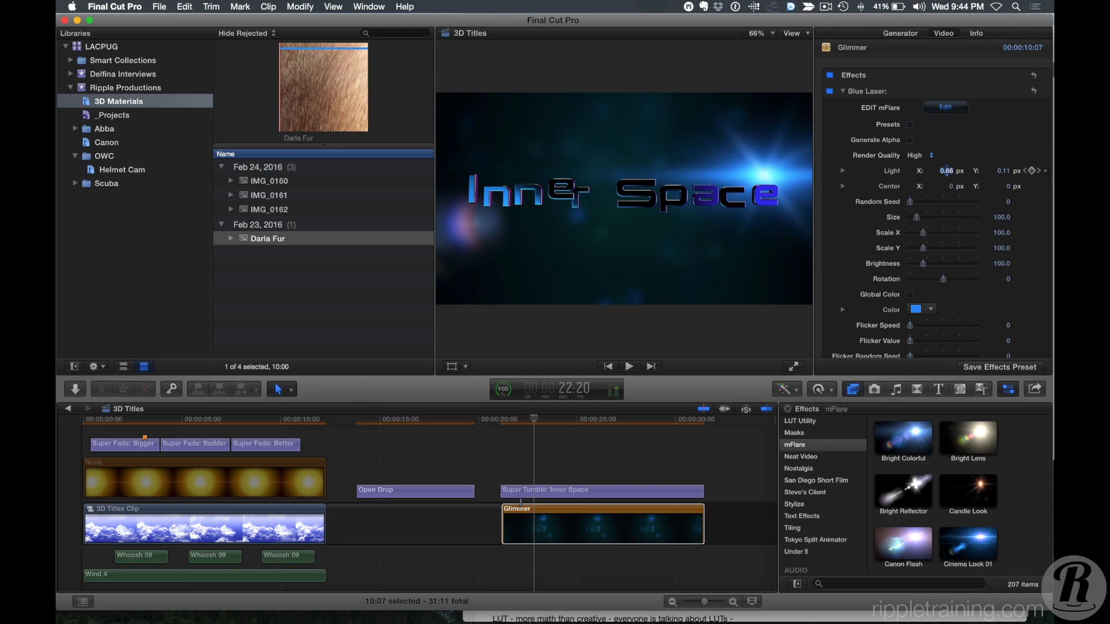
left_click_drag(946, 171, 916, 179)
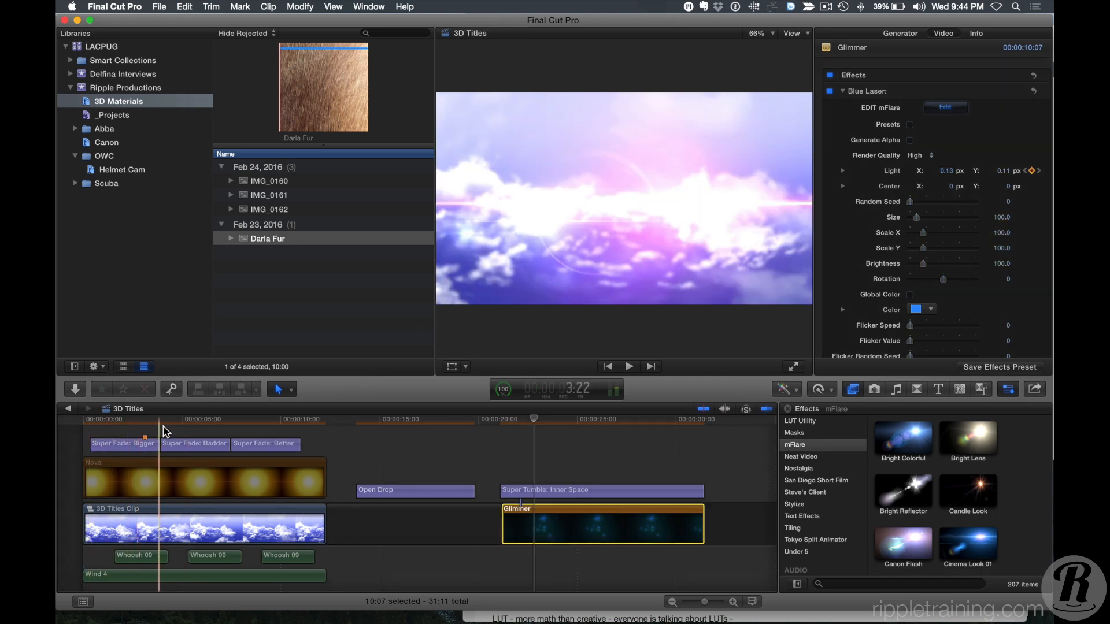
Select the 3D Titles Clip and reposition its Elegant Beauty 04 flare's center in the viewer.
left_click(185, 429)
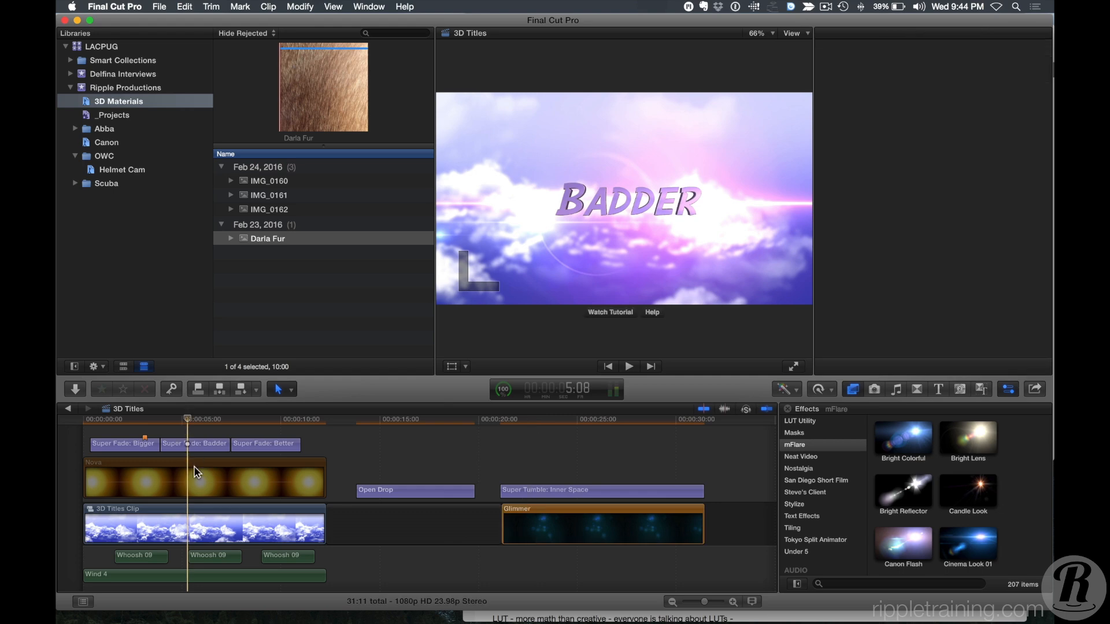
left_click(187, 523)
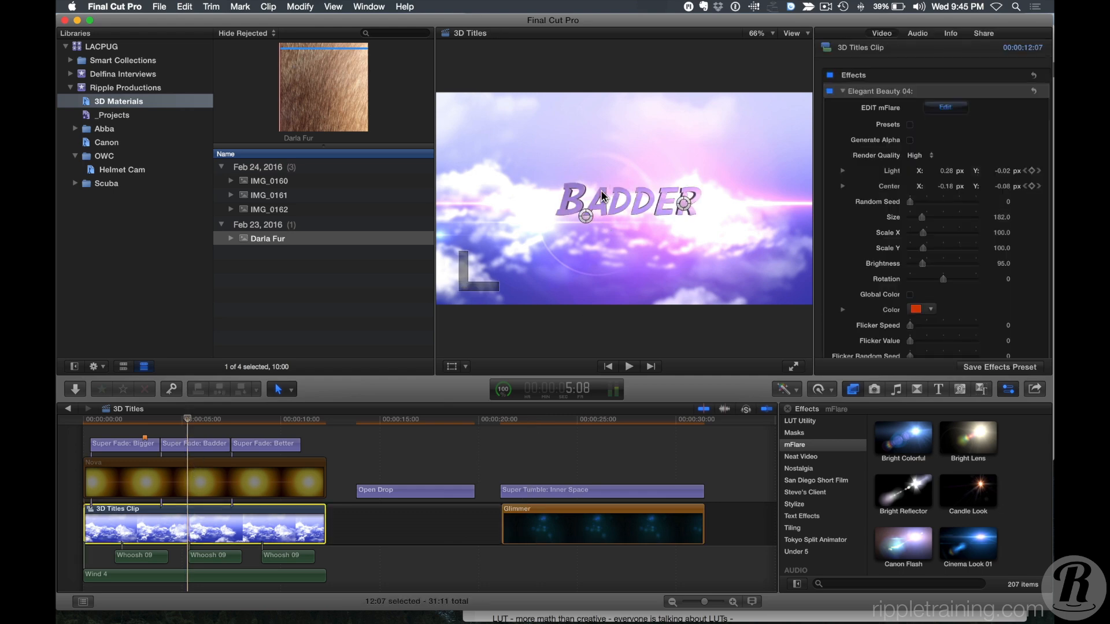
left_click_drag(584, 216, 542, 229)
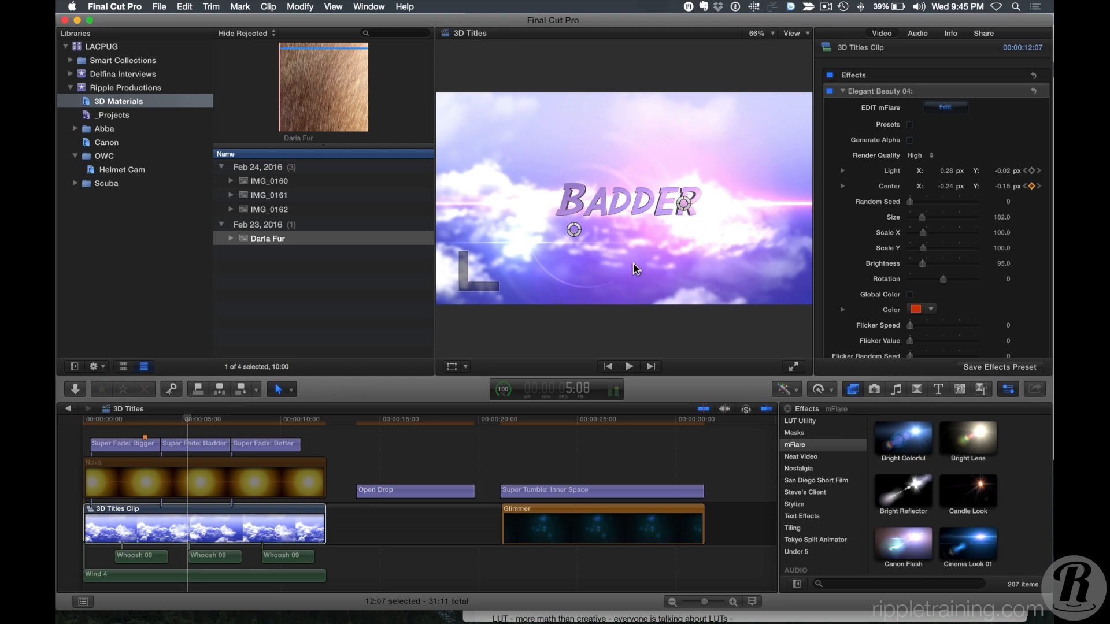
mouse_move(573, 231)
left_mouse_down()
mouse_move(556, 200)
mouse_move(565, 218)
left_mouse_up()
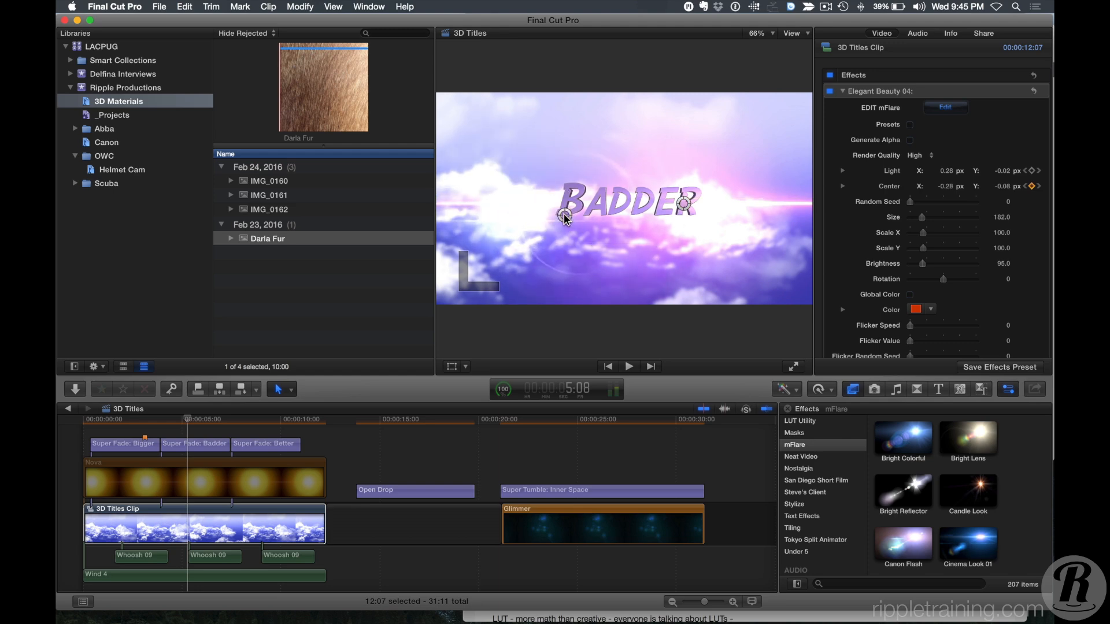
Open the flare in the mFlare editor and set the first Streak object's Size to 178 and Brightness to 29.
left_click(204, 543)
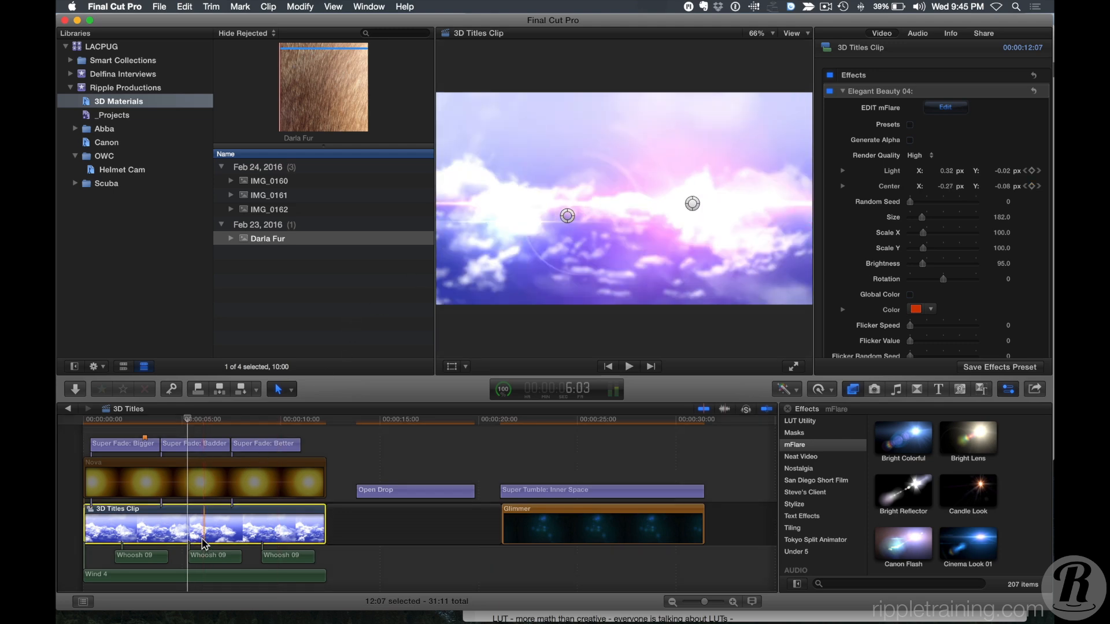
left_click(955, 110)
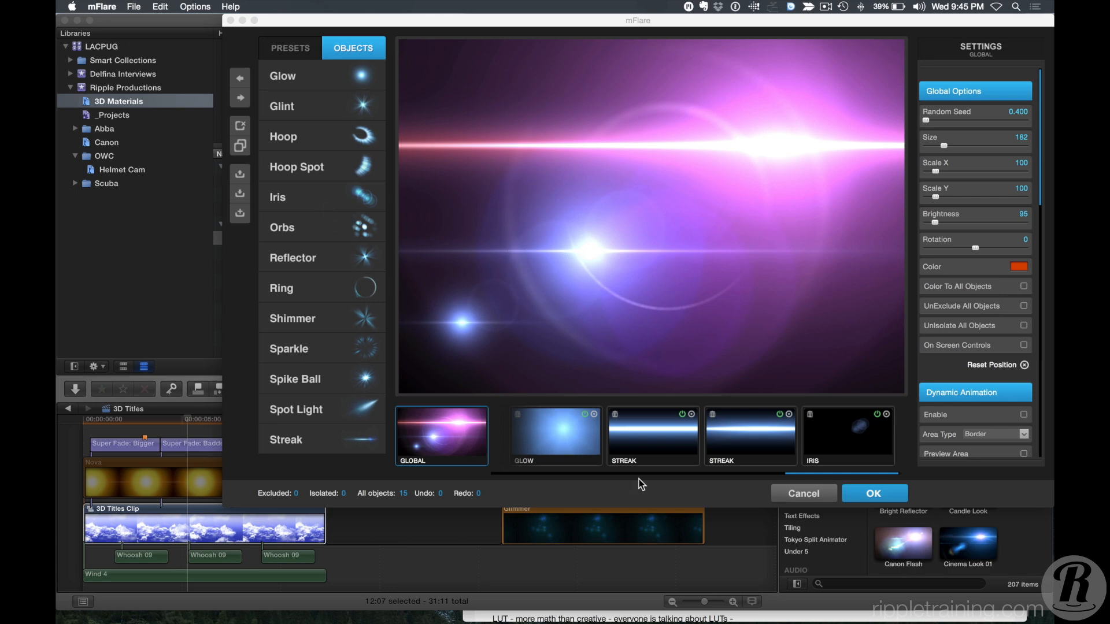
left_click(659, 448)
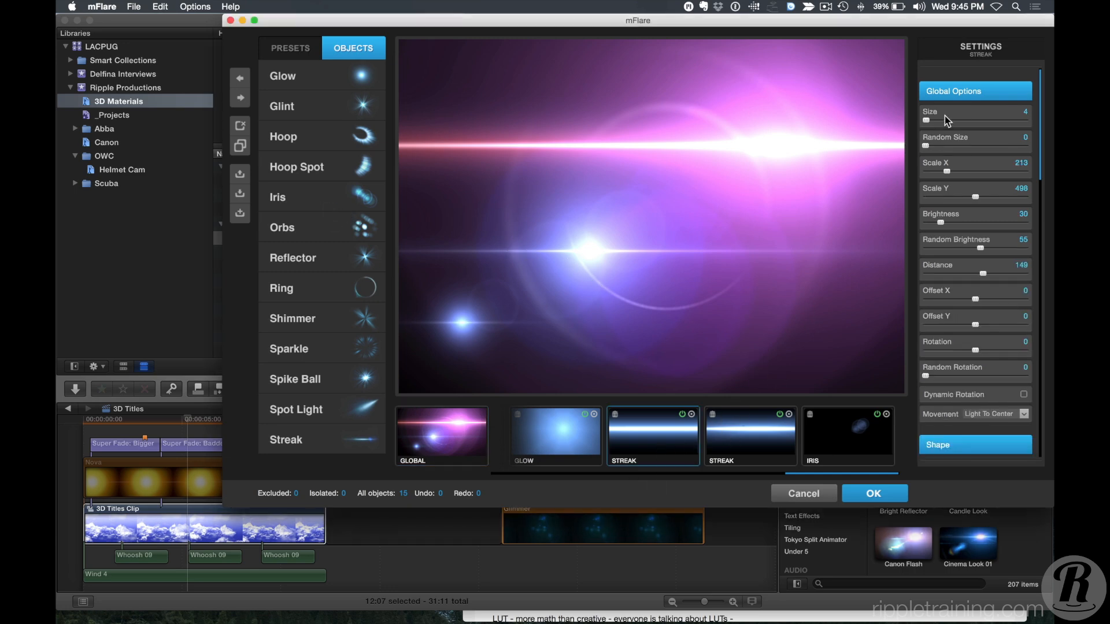
left_click_drag(937, 120, 944, 121)
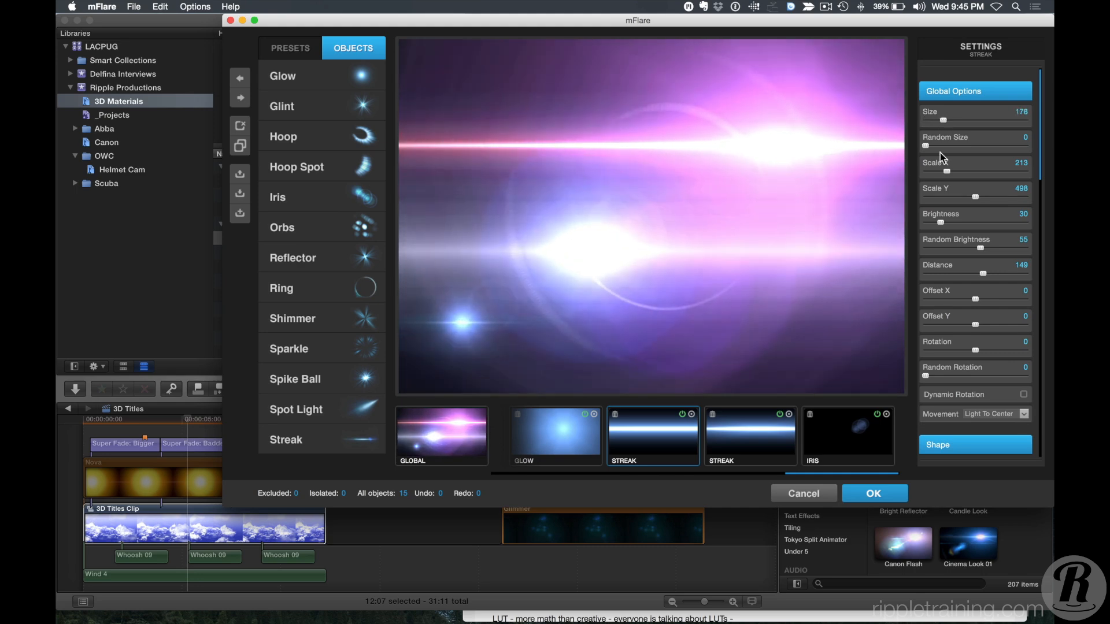
left_click_drag(941, 222, 939, 225)
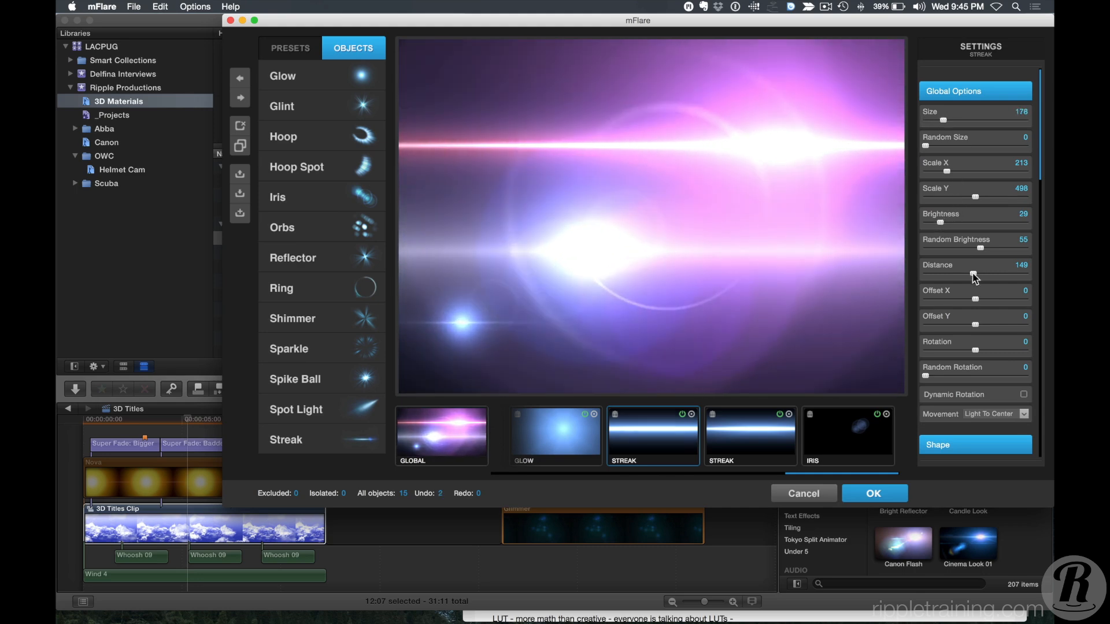
mouse_move(982, 273)
left_mouse_down()
mouse_move(969, 274)
mouse_move(983, 274)
left_mouse_up()
Select the Iris object and set its Scale X to 335.
left_click(820, 438)
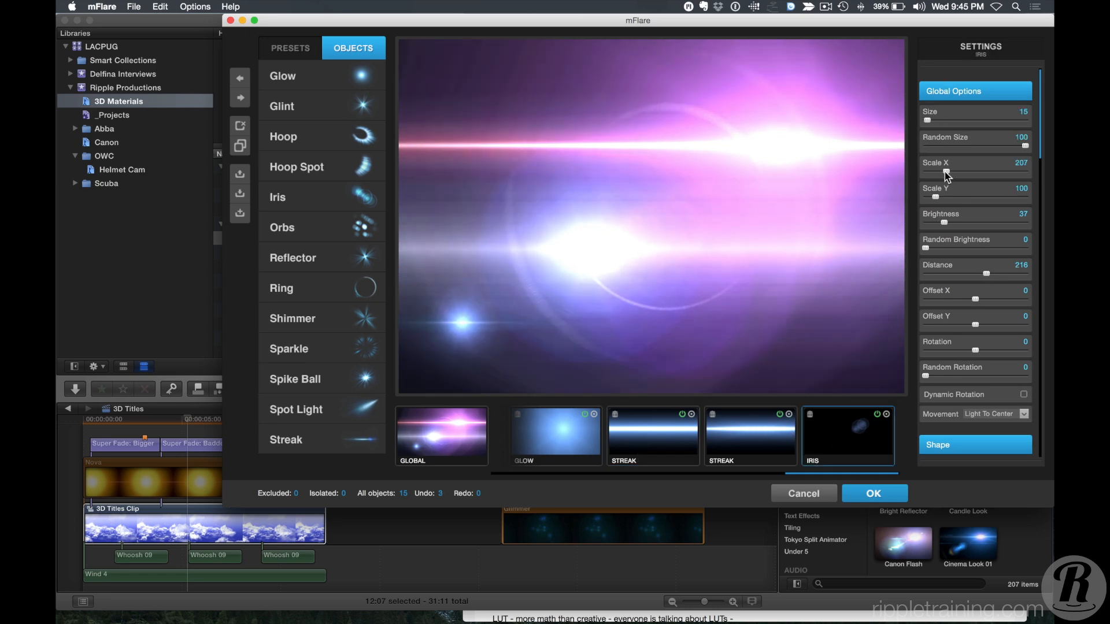
left_click_drag(935, 171, 954, 173)
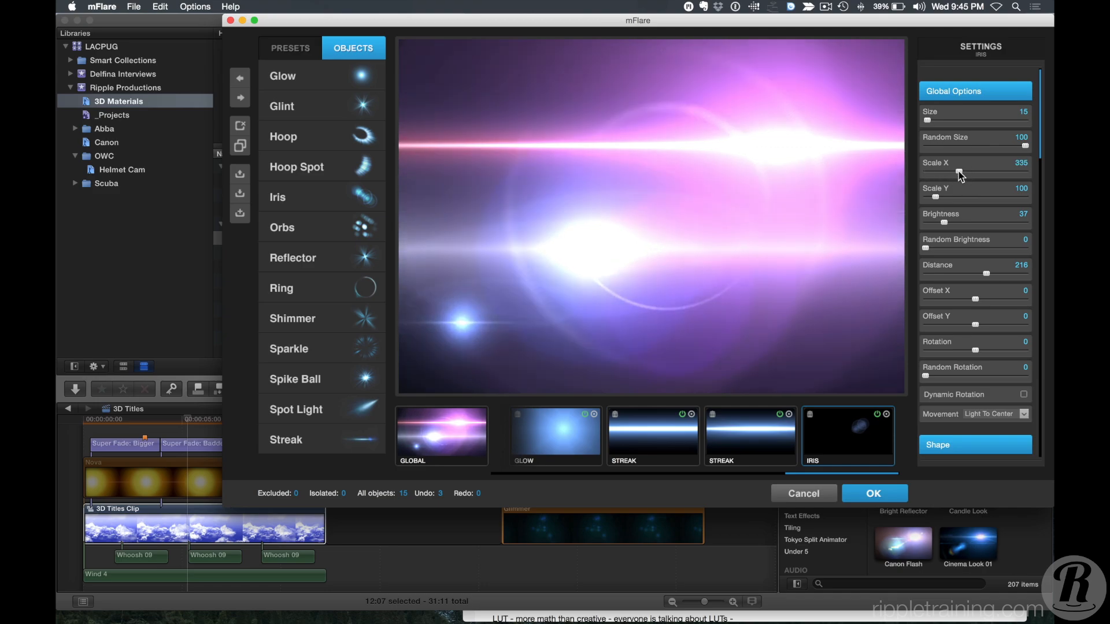
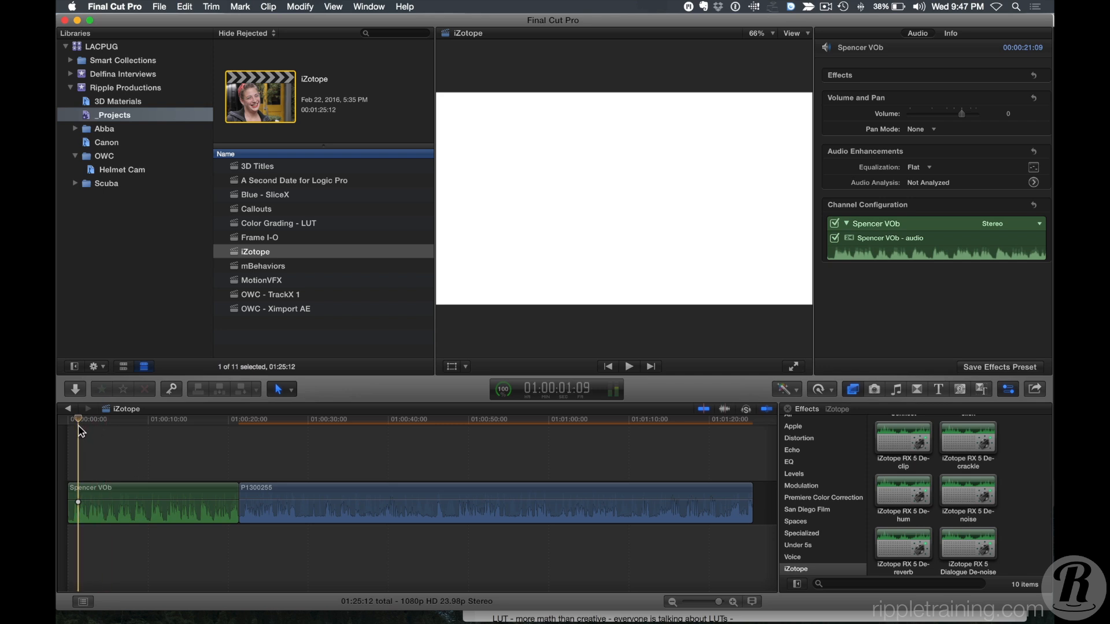
Play the Spencer VOb clip from the start of the timeline to preview its audio.
key("Home")
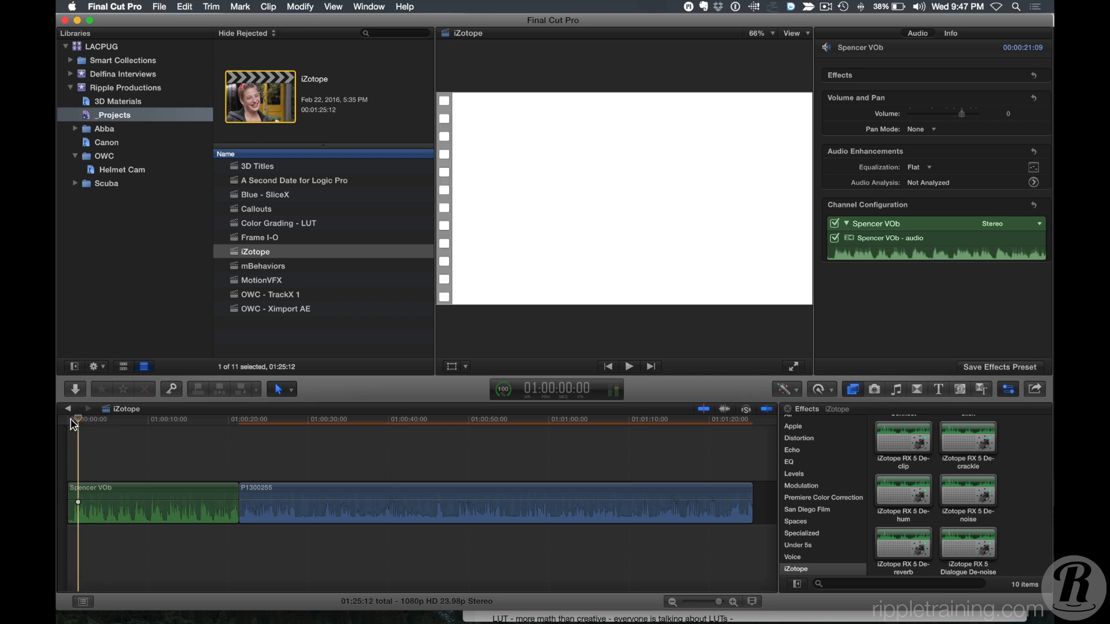
key("space")
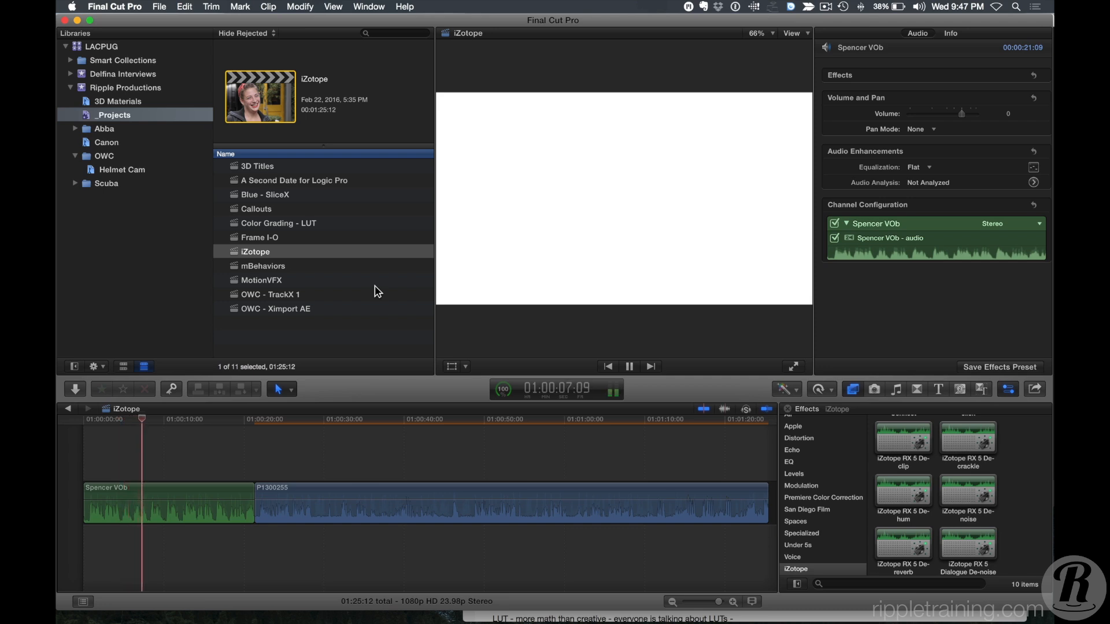
key("space")
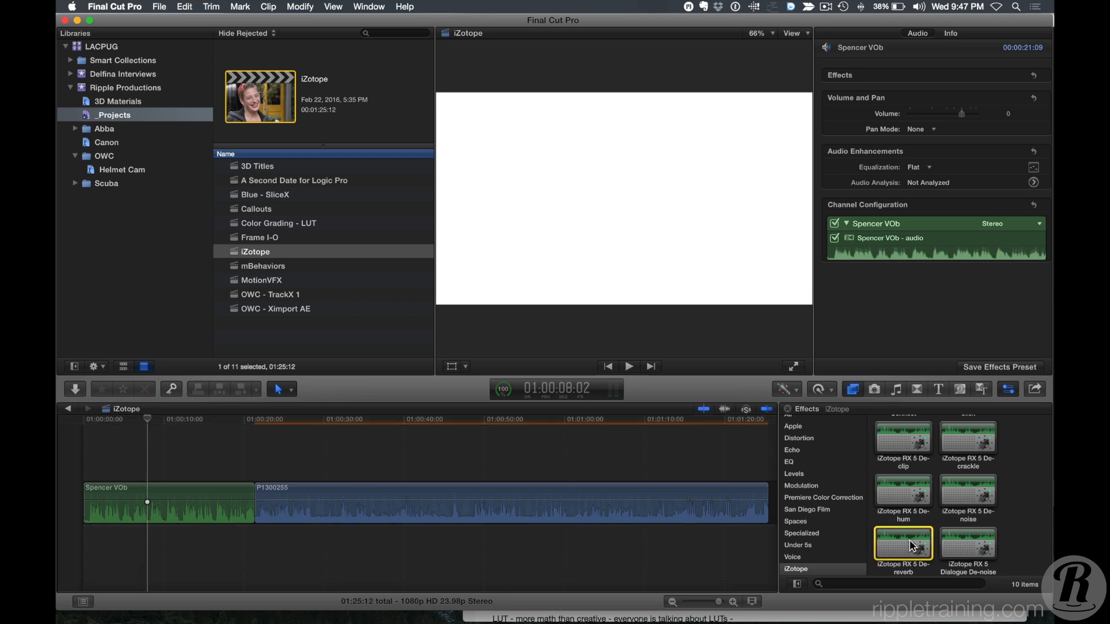
Apply iZotope RX 5 De-reverb to the Spencer VOb clip and open its plugin editor window.
left_click_drag(912, 546, 194, 503)
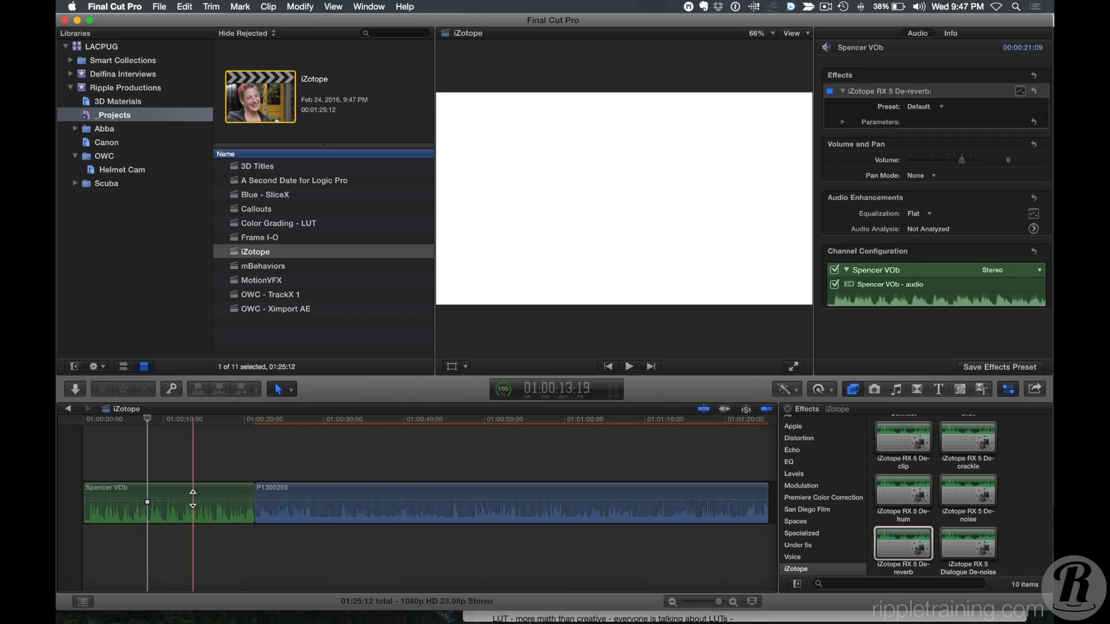
left_click(1020, 91)
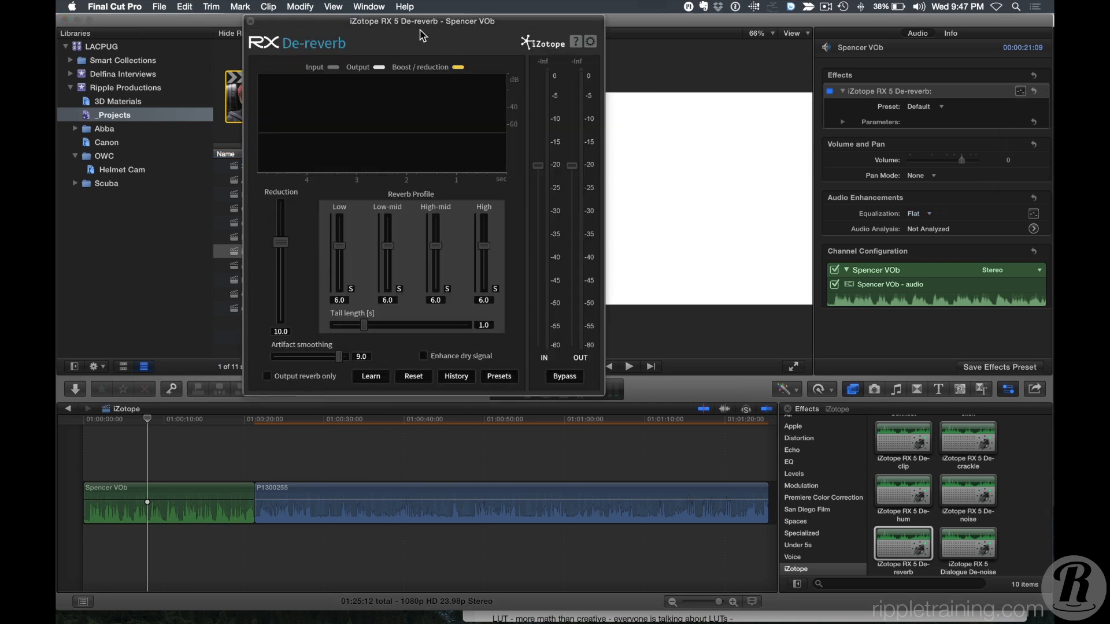
left_click_drag(398, 23, 379, 67)
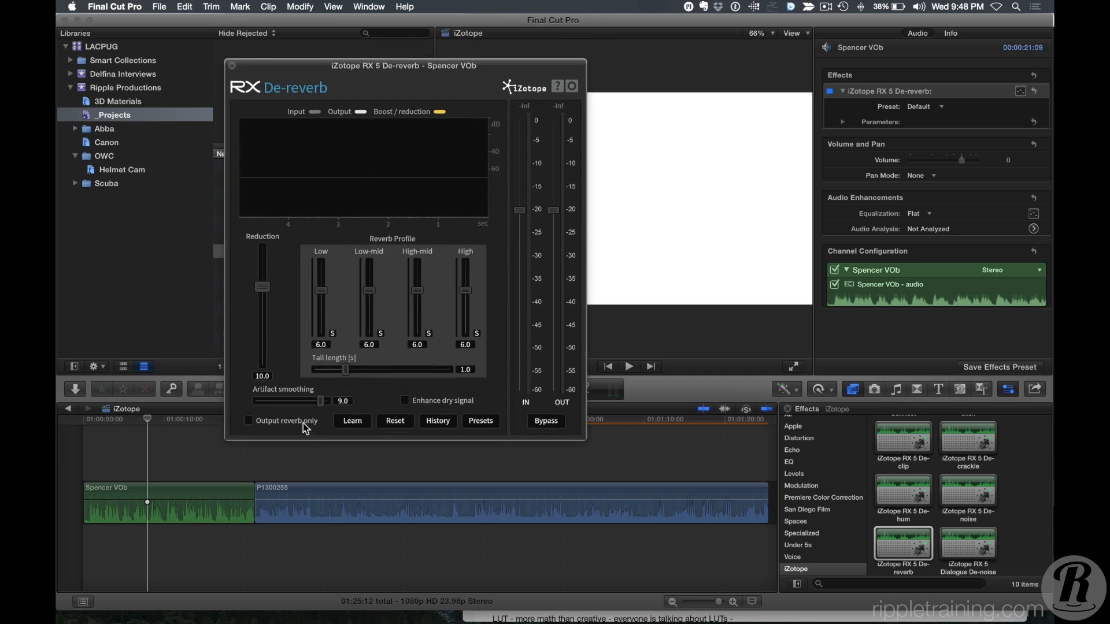
Enable De-reverb's learning mode and play the clip so it learns the reverb profile.
left_click(116, 432)
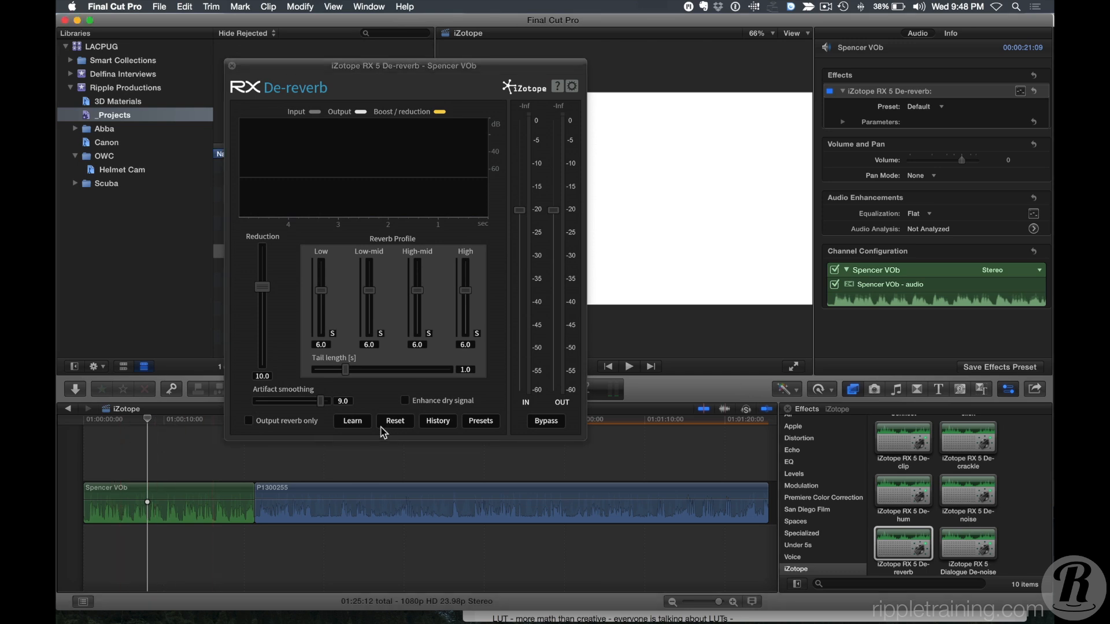
left_click(354, 421)
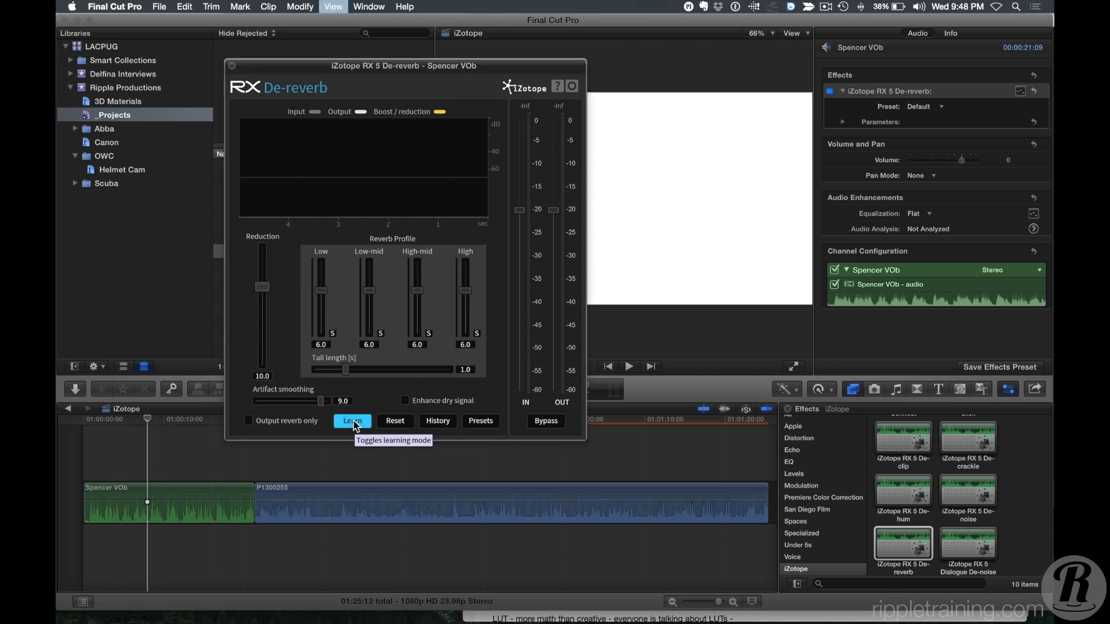
key("space")
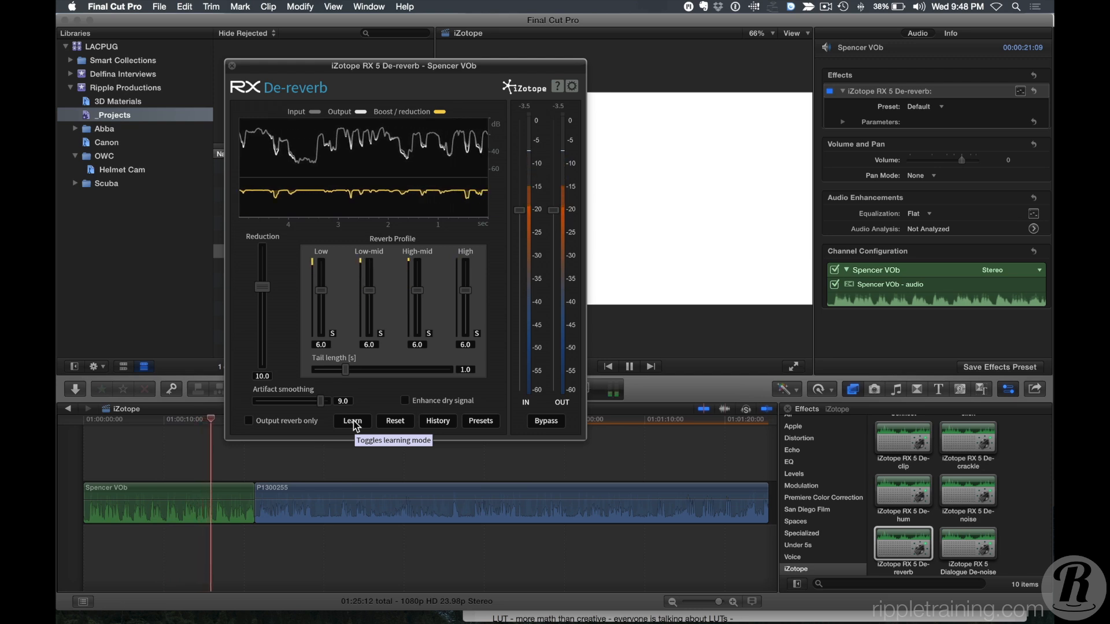
key("space")
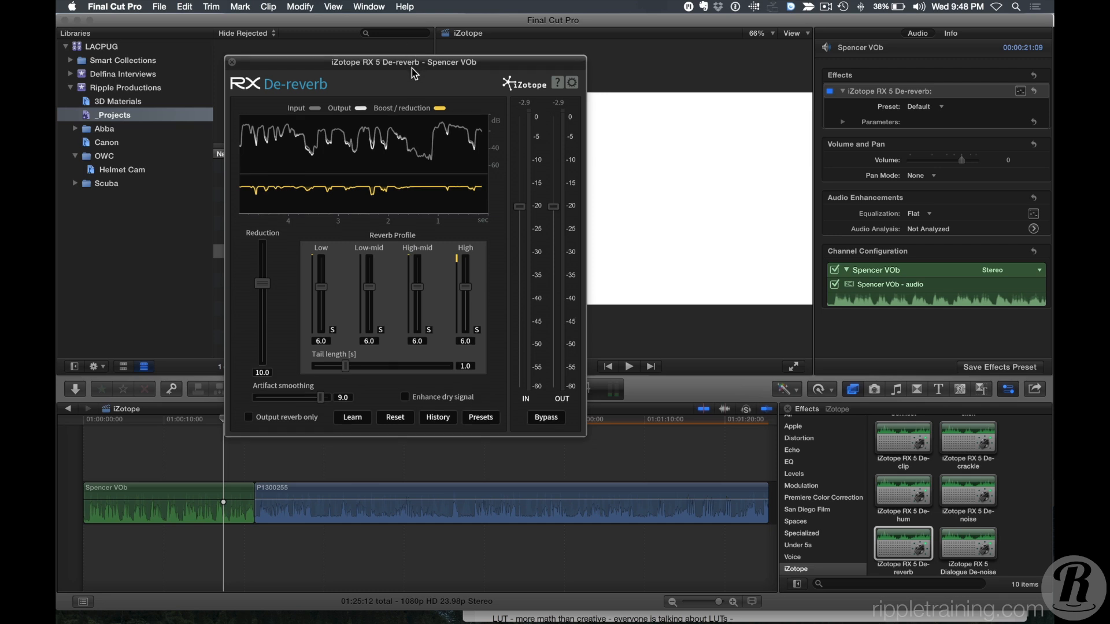
Raise the De-reverb Reduction to 16.3 while playing the Spencer VOb clip from its start.
left_click_drag(414, 70, 411, 50)
left_click(93, 423)
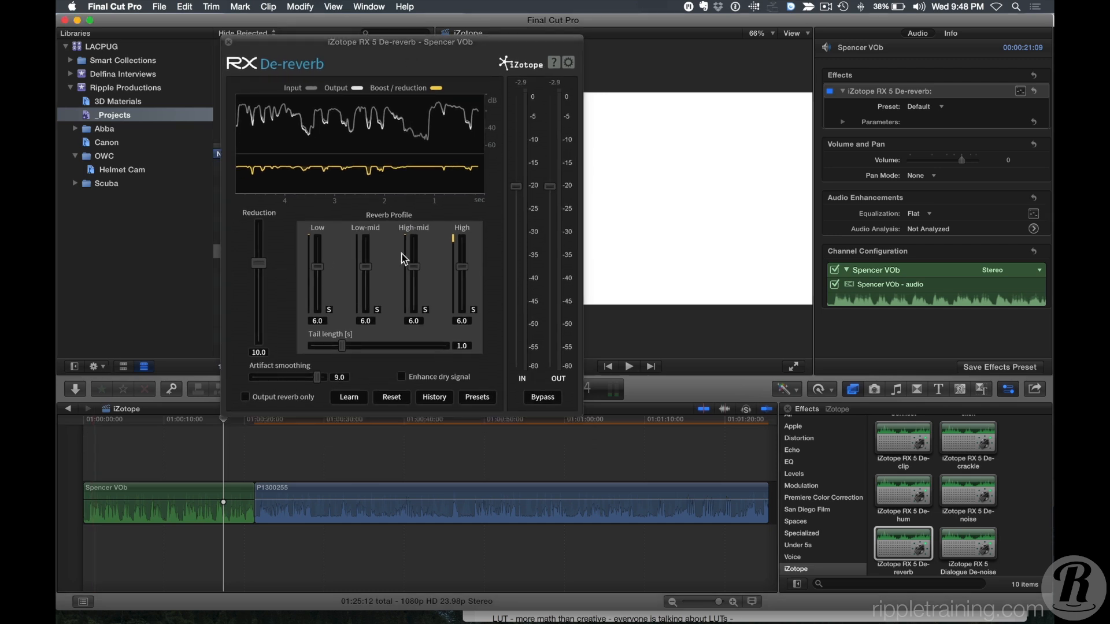
left_click(92, 421)
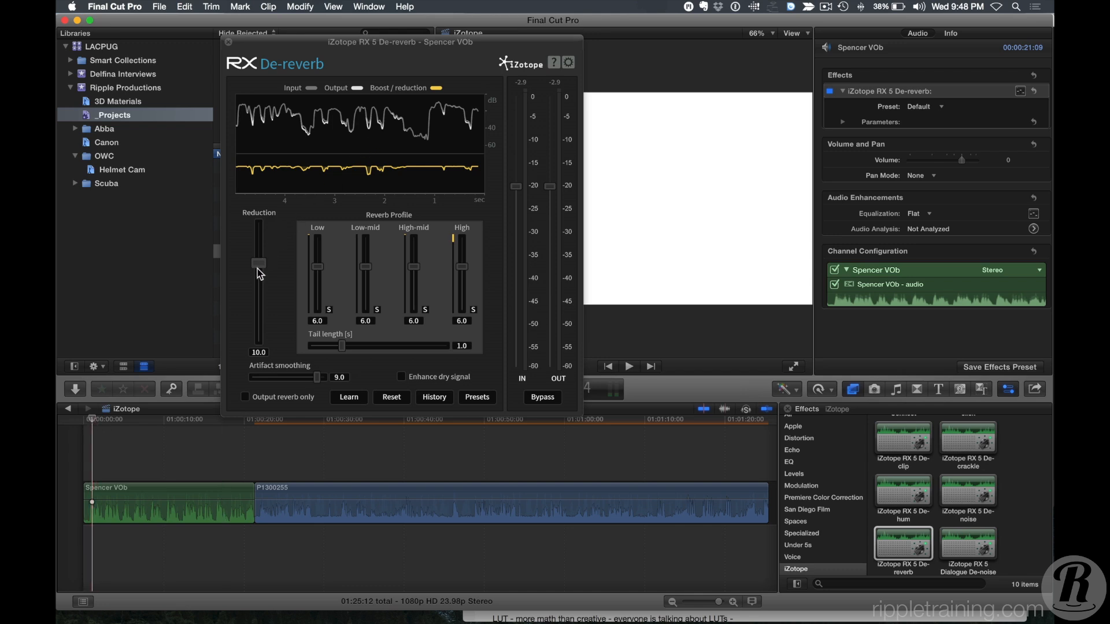
left_click_drag(258, 267, 258, 250)
key("space")
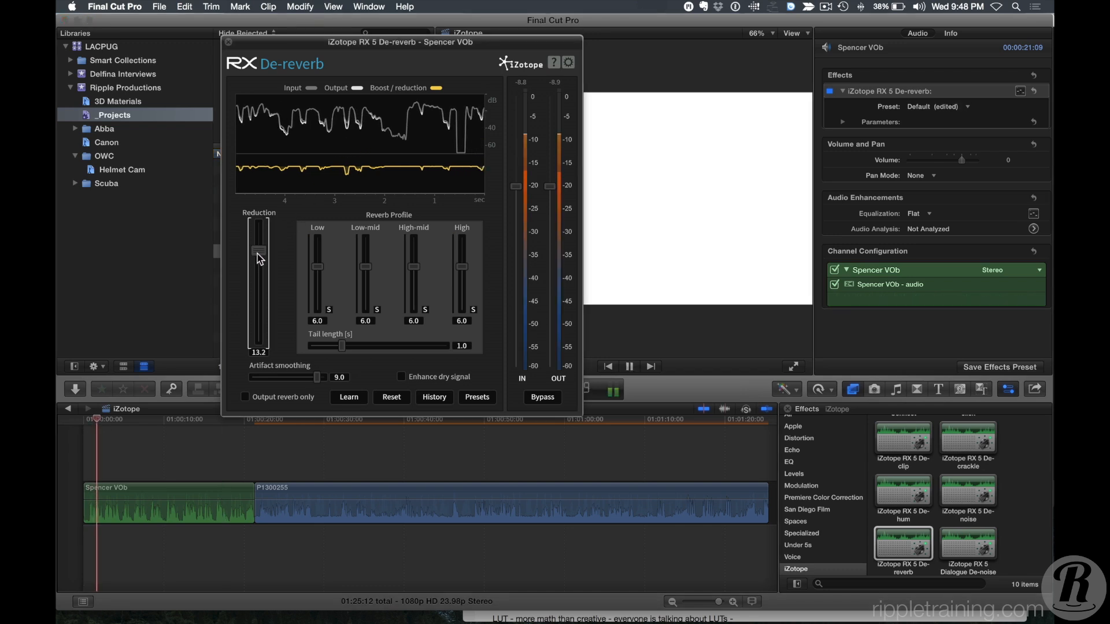
left_click_drag(258, 250, 257, 242)
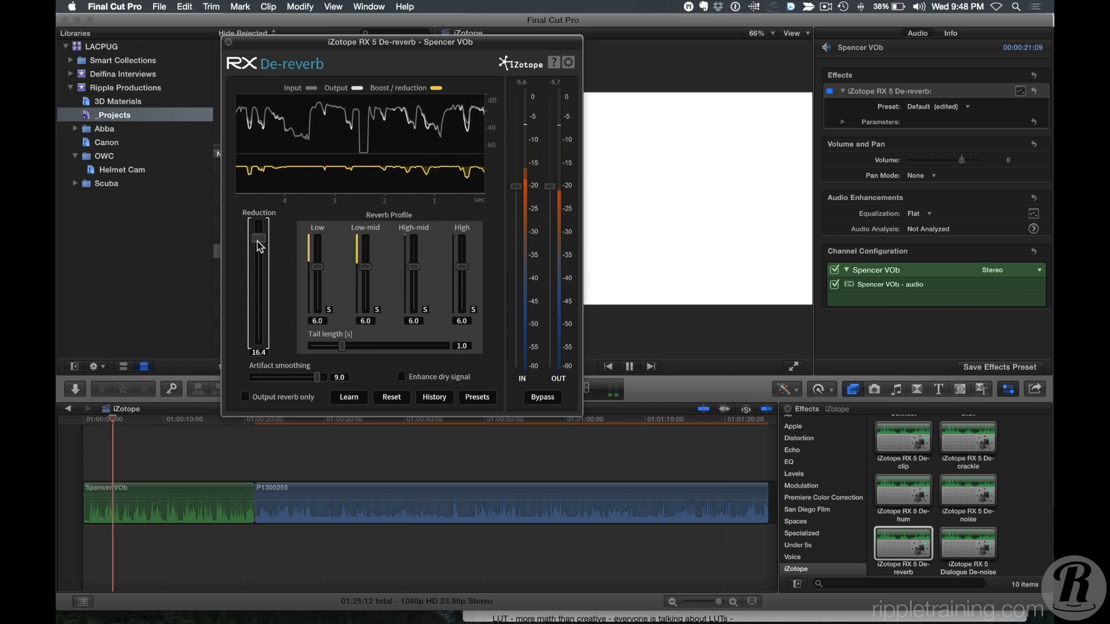
Toggle Bypass to compare processed and unprocessed audio, then close the De-reverb window.
left_click(543, 398)
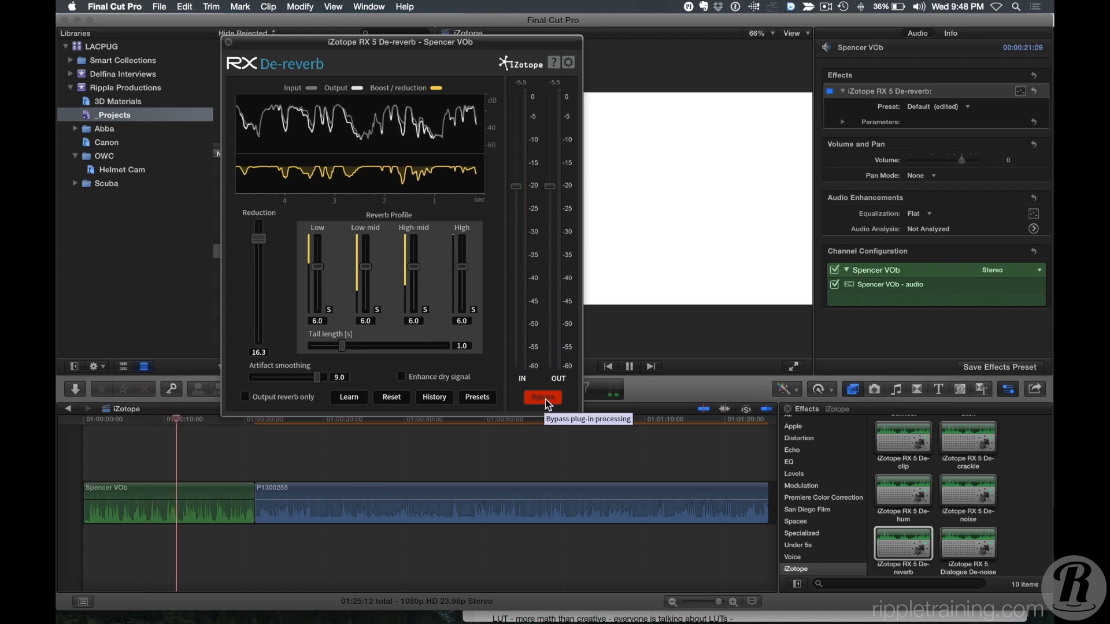
left_click(543, 398)
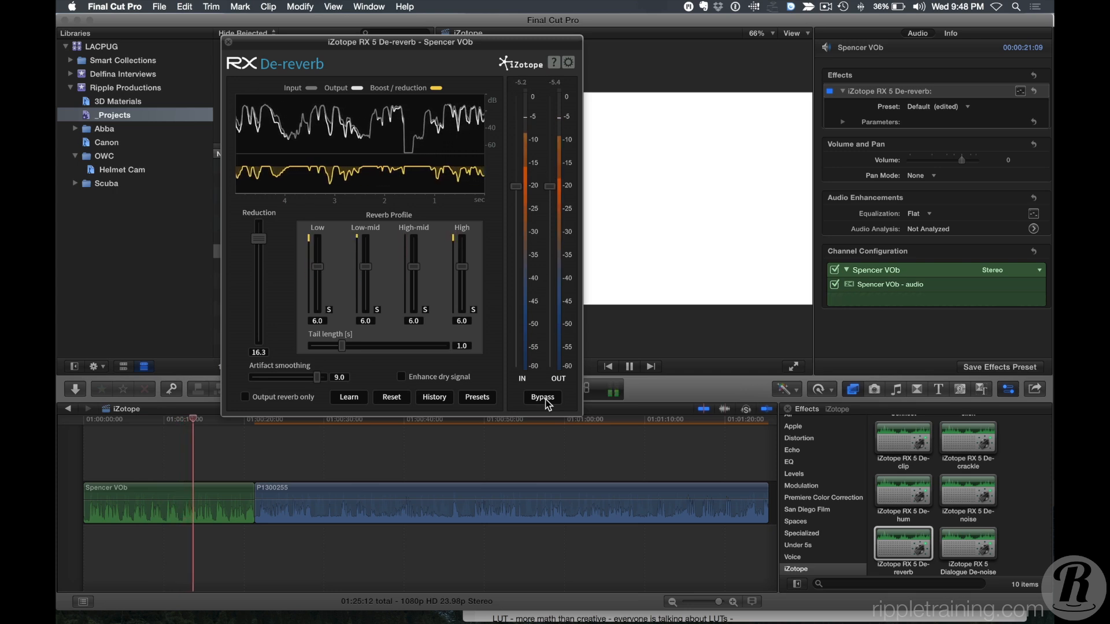
left_click(543, 398)
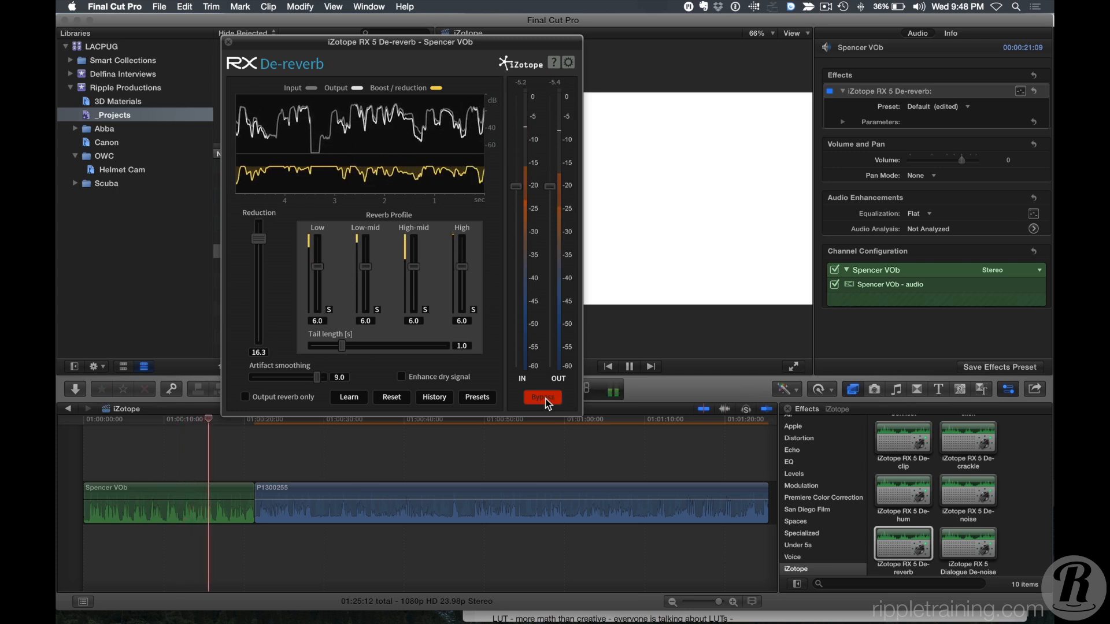
key("space")
left_click(543, 397)
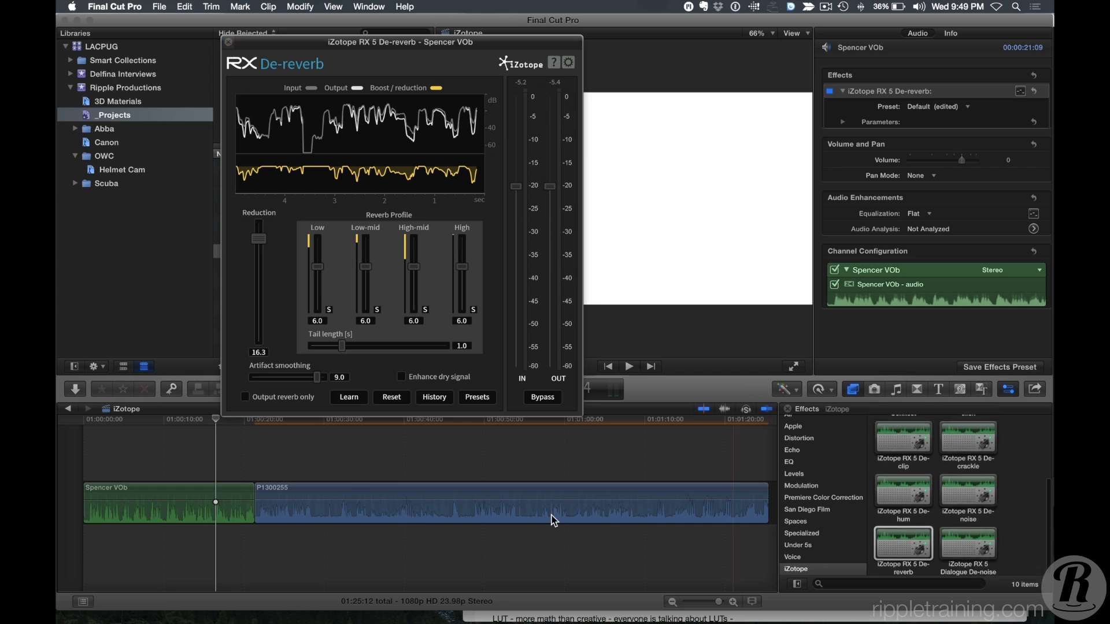
left_click(228, 43)
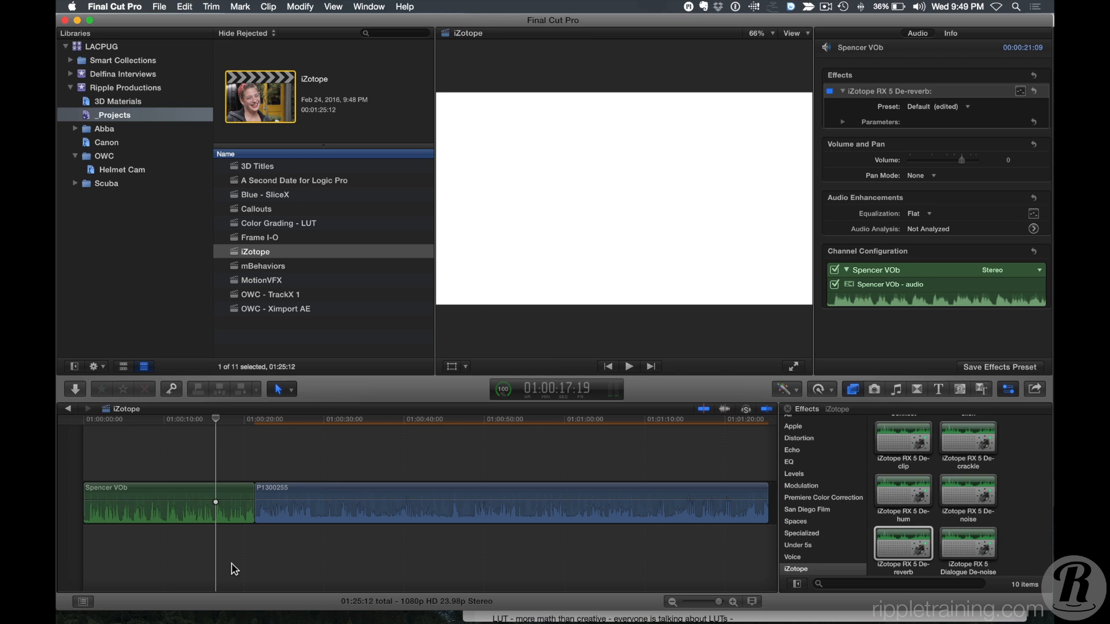
Move the playhead into the P1300255 clip and play it to preview its audio.
left_click(284, 428)
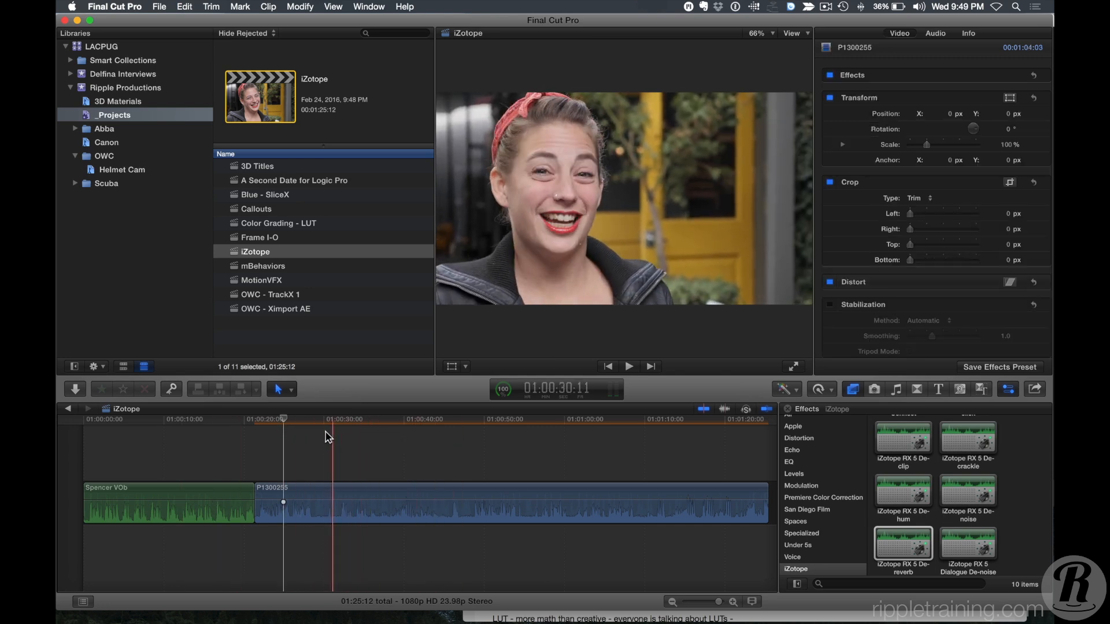
left_click(326, 436)
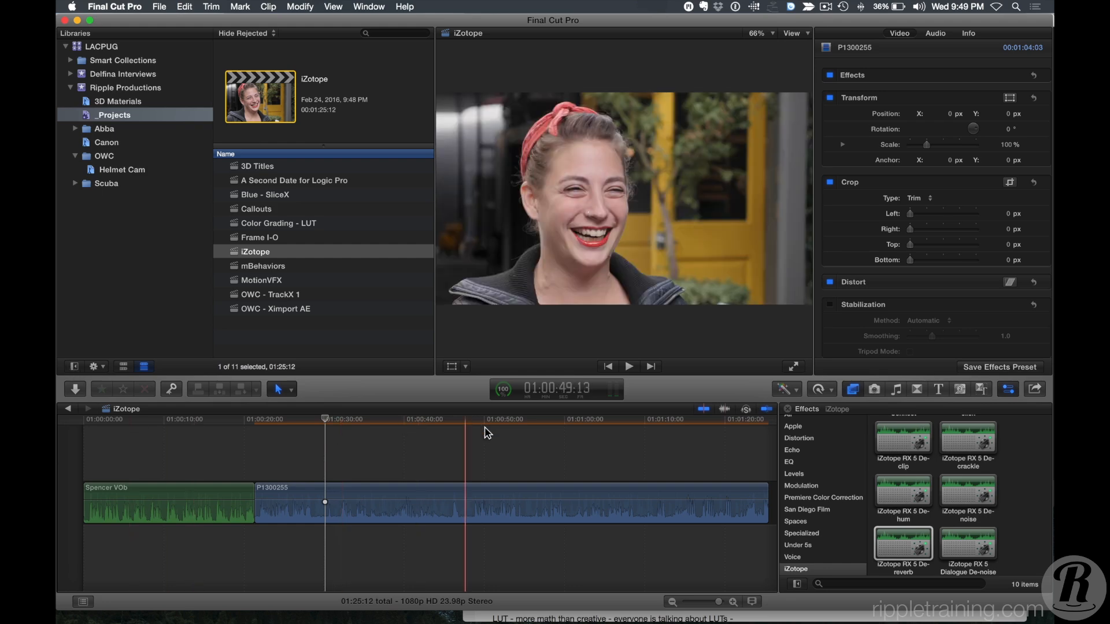
left_click(475, 421)
key("space")
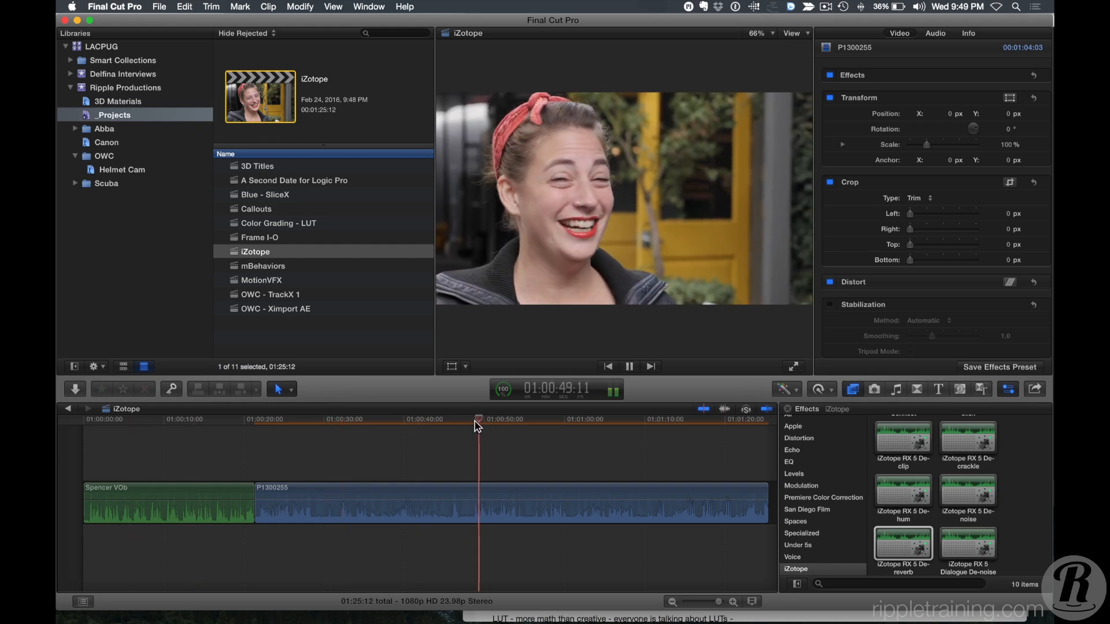
Apply iZotope RX 5 Dialogue De-noise to the P1300255 clip and open its plugin editor from the audio inspector.
left_click(1014, 523)
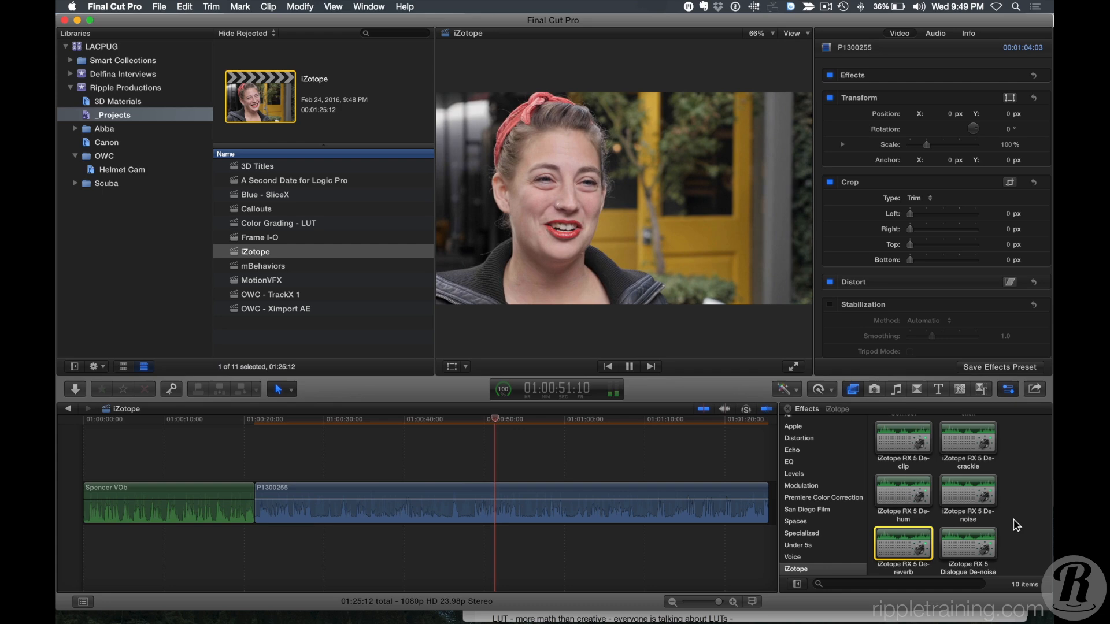
left_click_drag(977, 544, 533, 507)
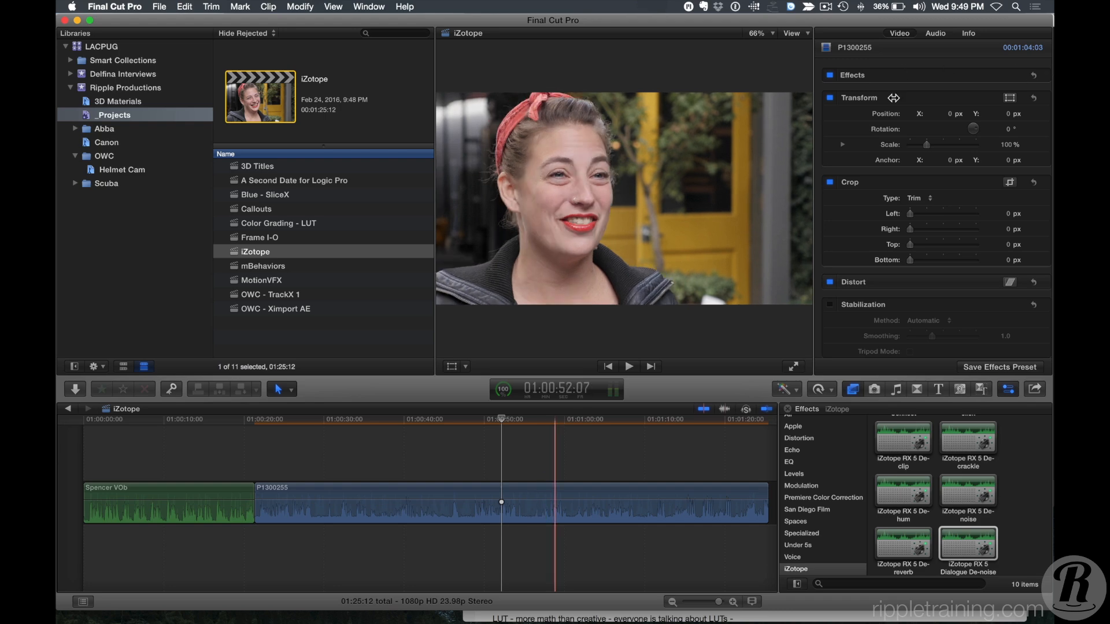
left_click(508, 493)
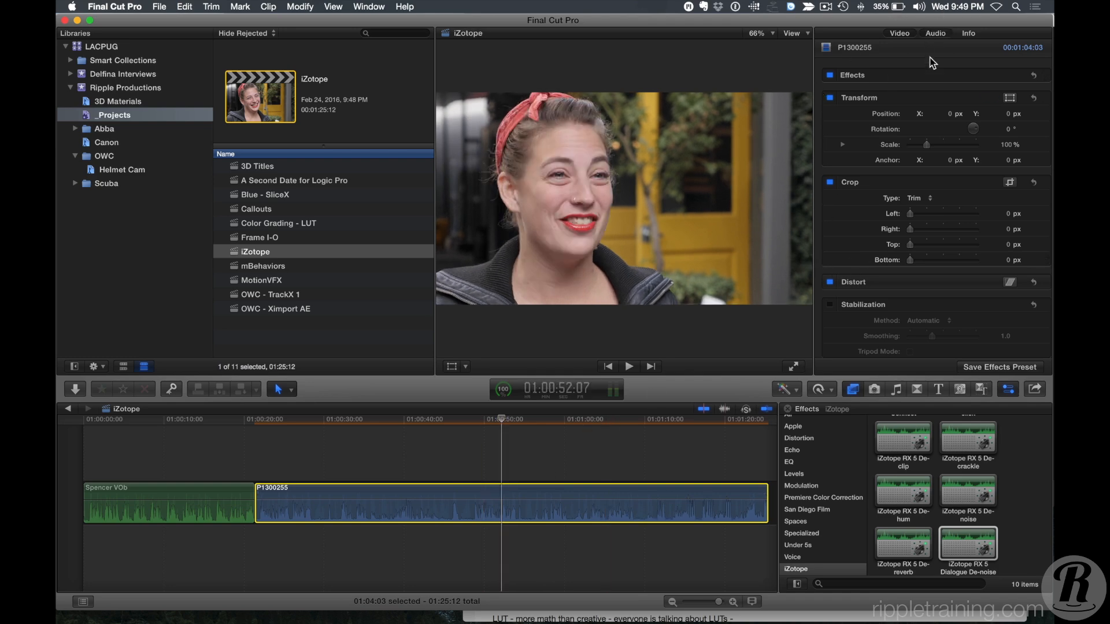
left_click(935, 33)
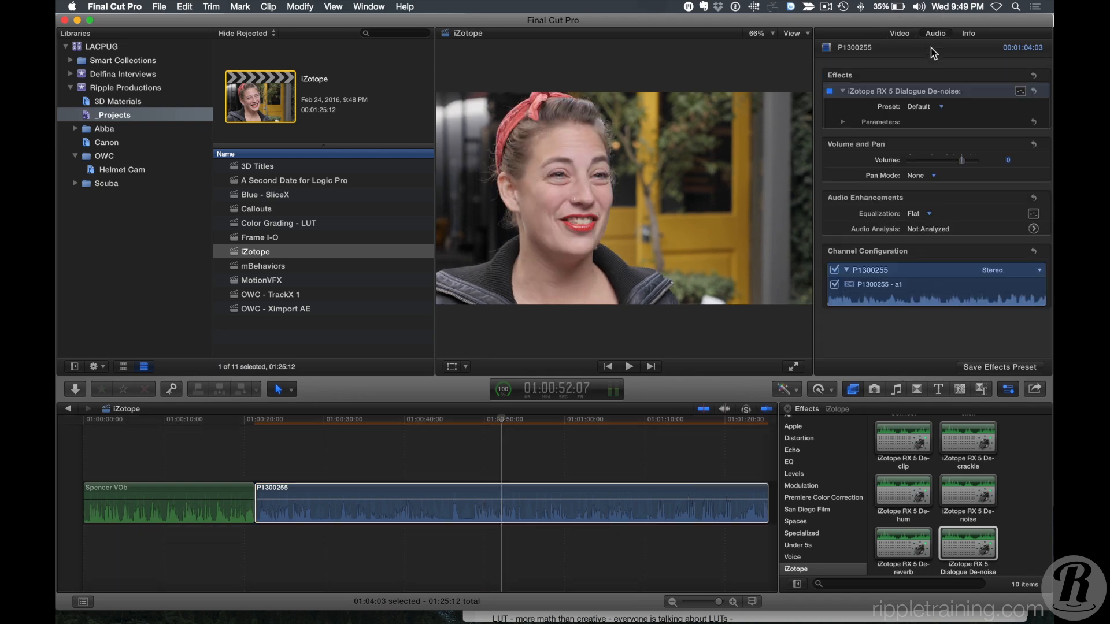
left_click(1020, 92)
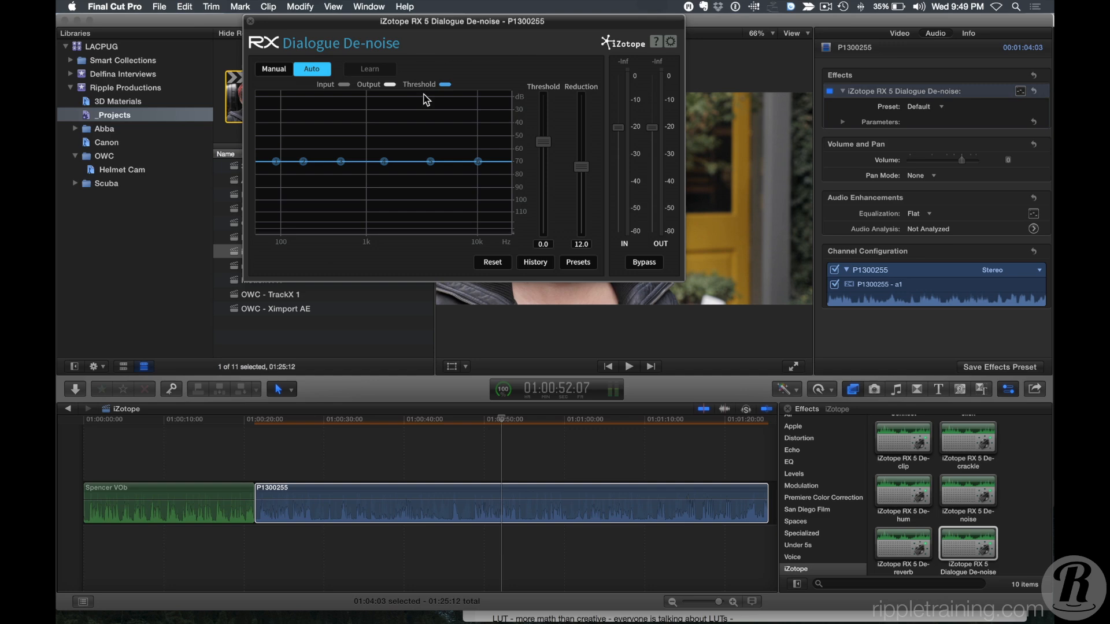
Play the P1300255 clip and toggle Bypass to compare the de-noised and original dialogue.
left_click(289, 430)
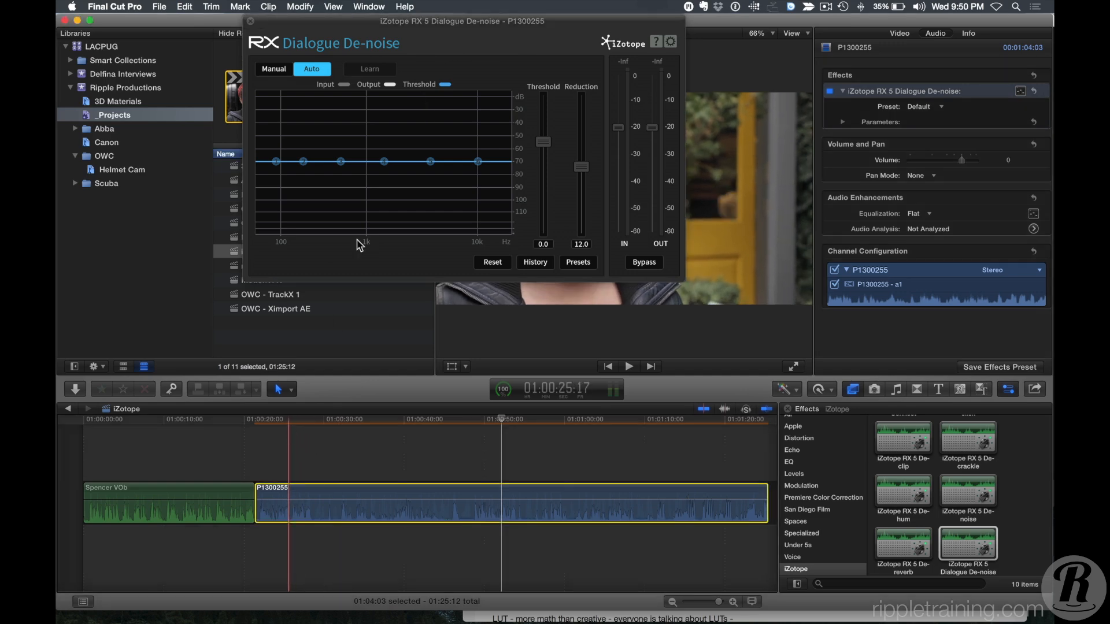
key("space")
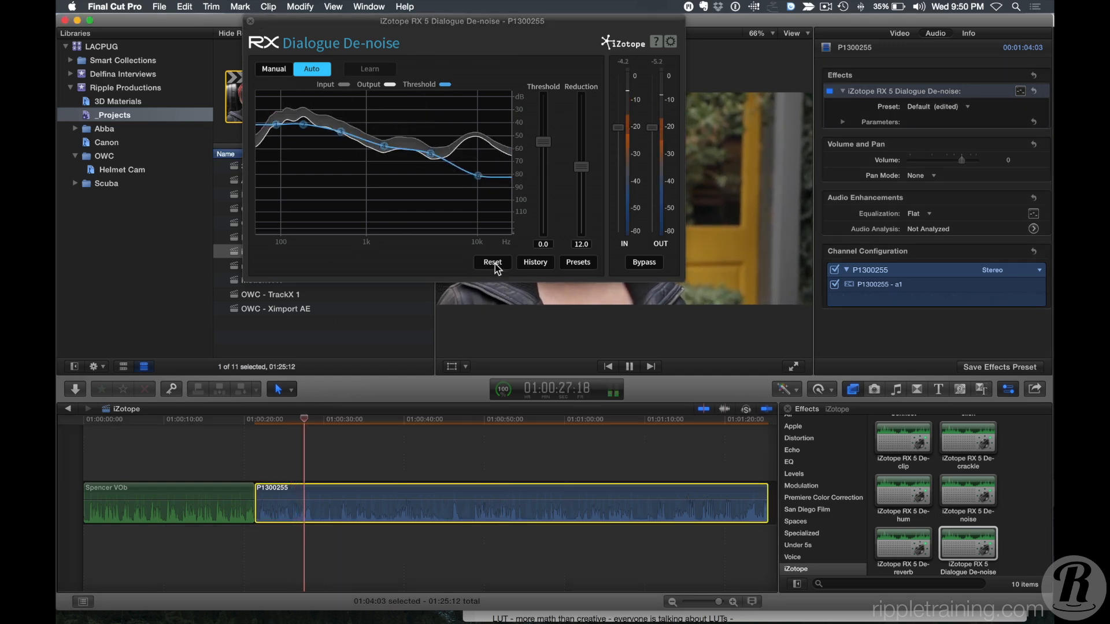
left_click(645, 263)
left_click(644, 263)
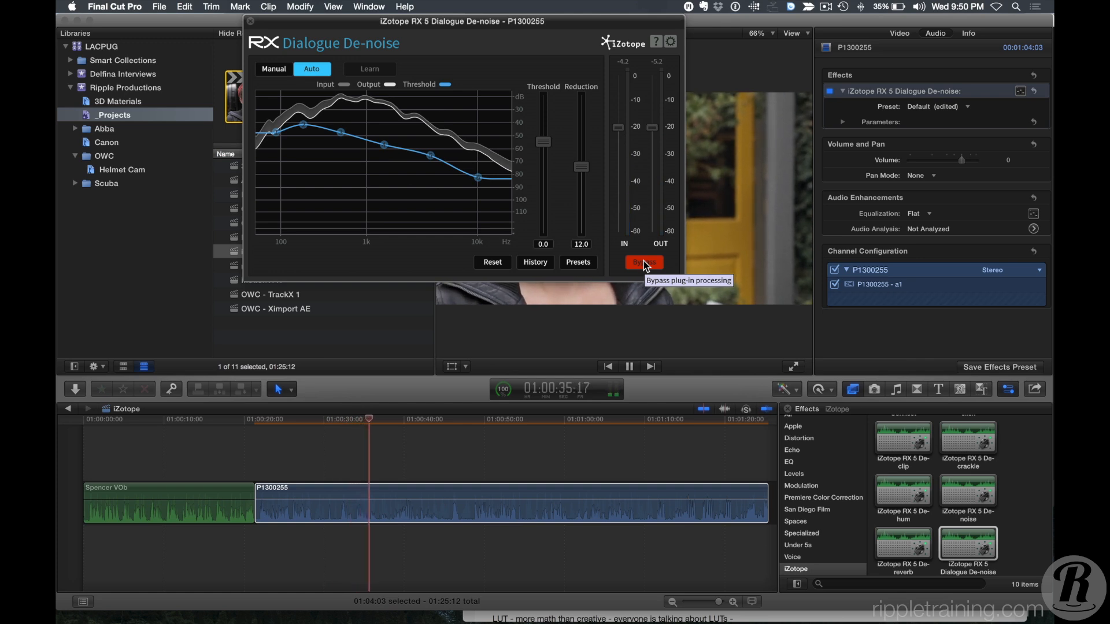
left_click(644, 262)
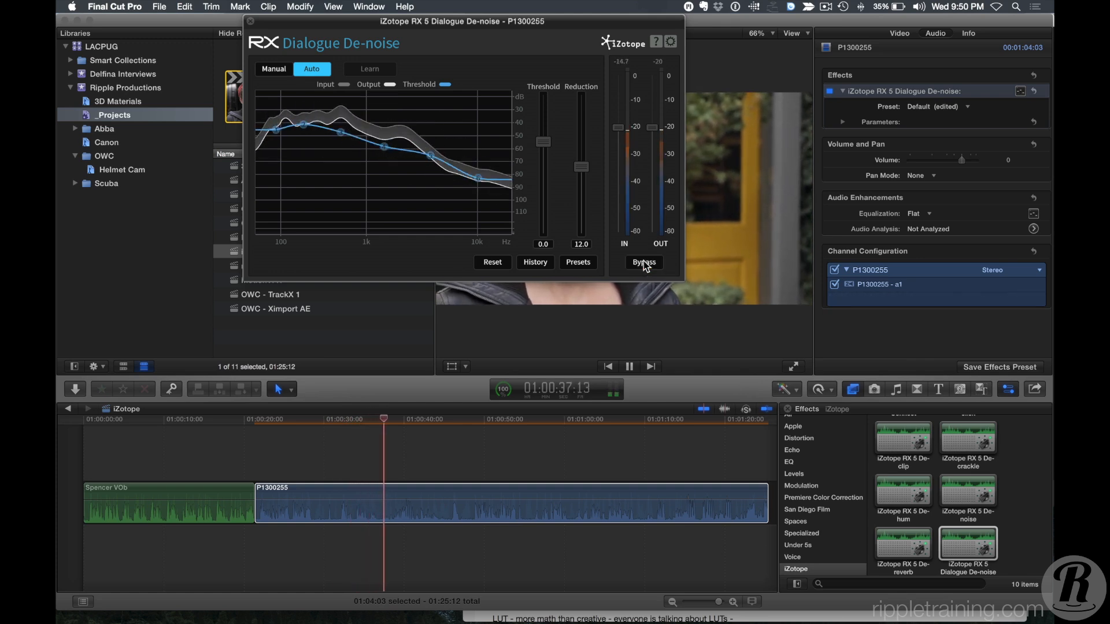
left_click(644, 262)
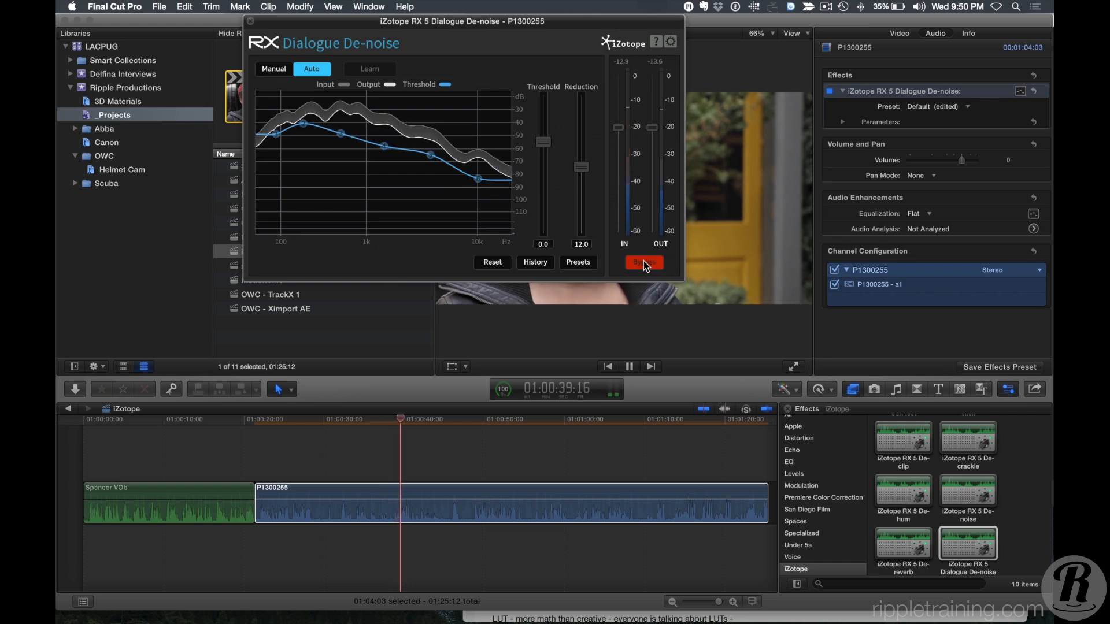
left_click(643, 262)
key("space")
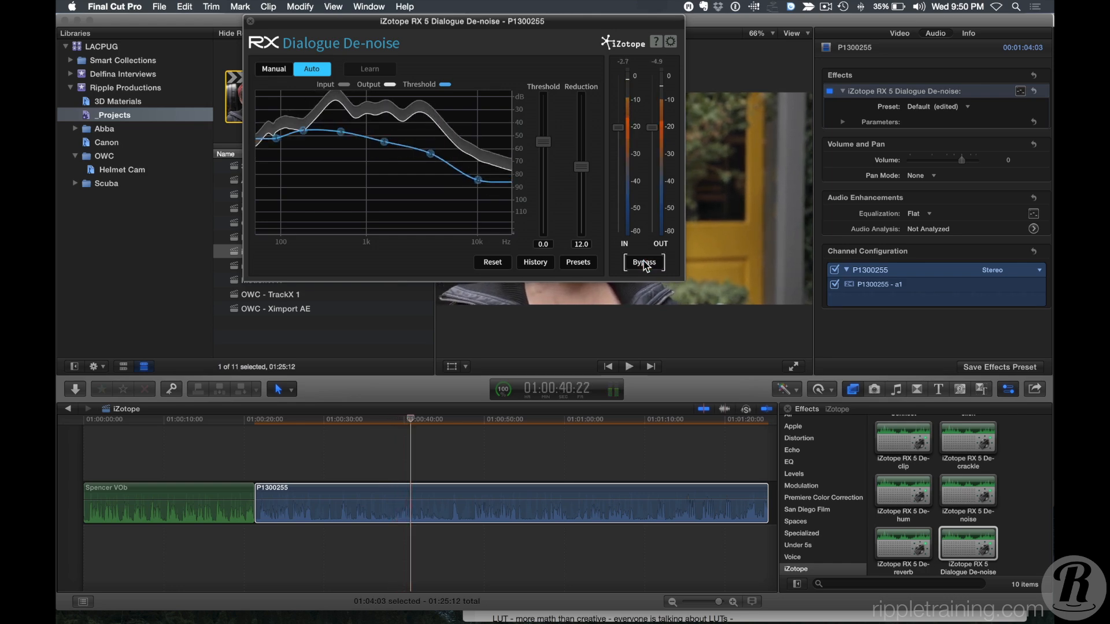